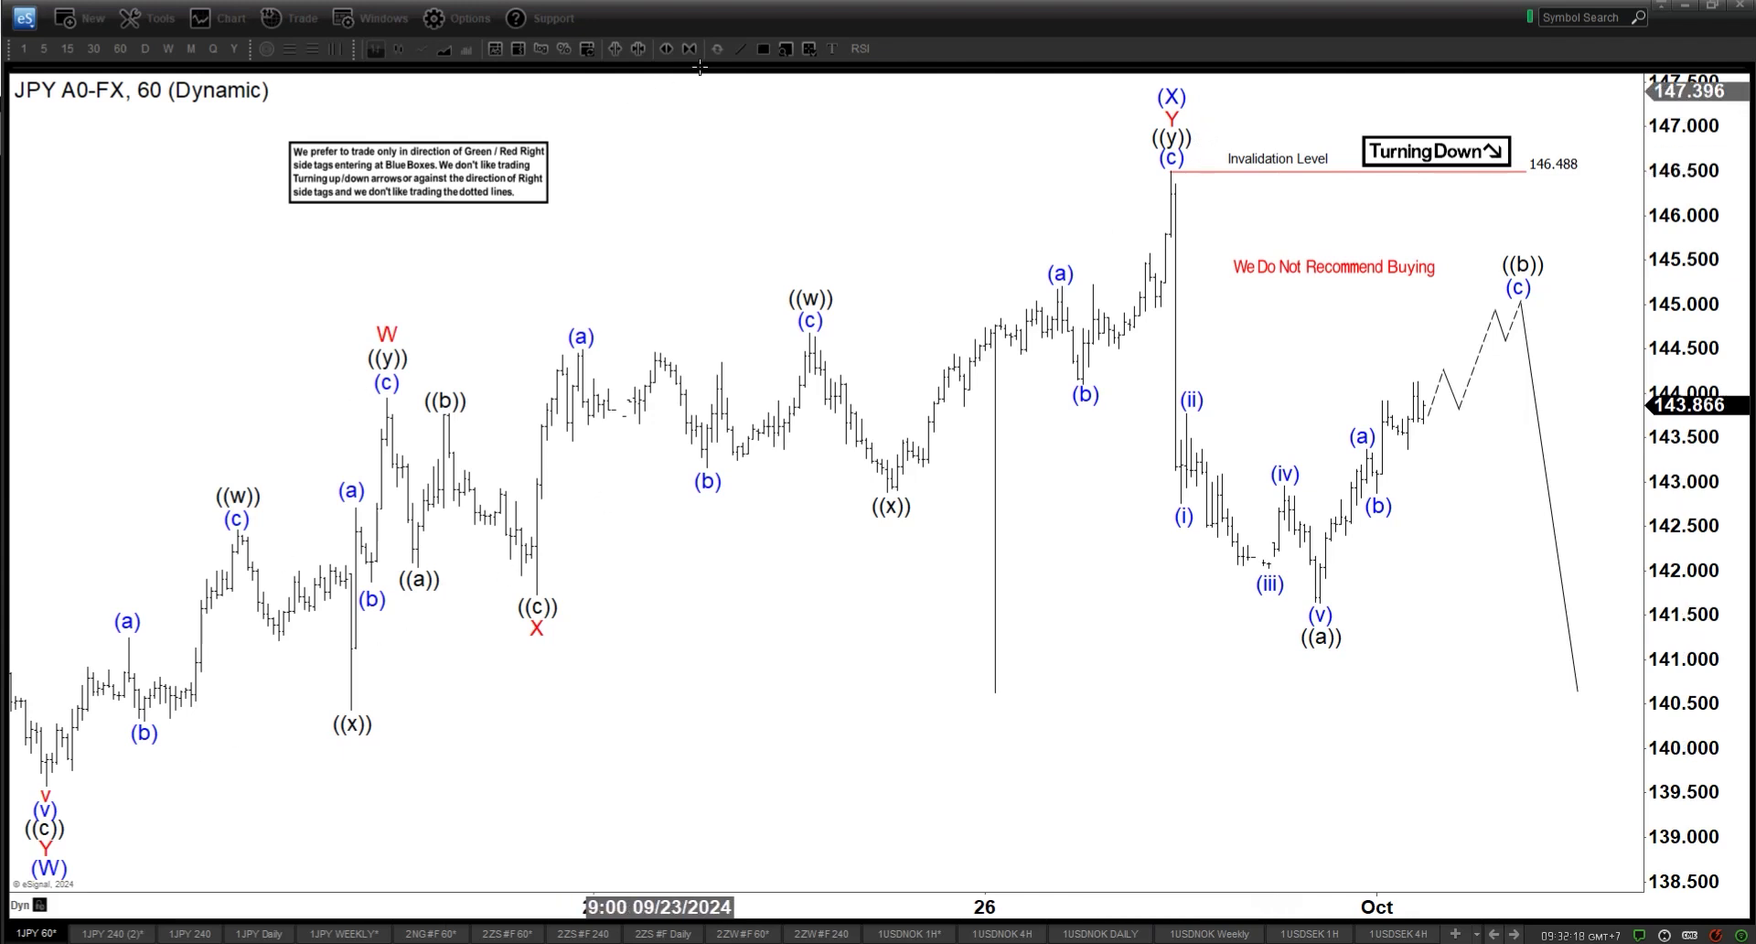
# - Draw a trend line from the blue (W) low up to the blue (X) high, and delete it
pyautogui.click(726, 44)
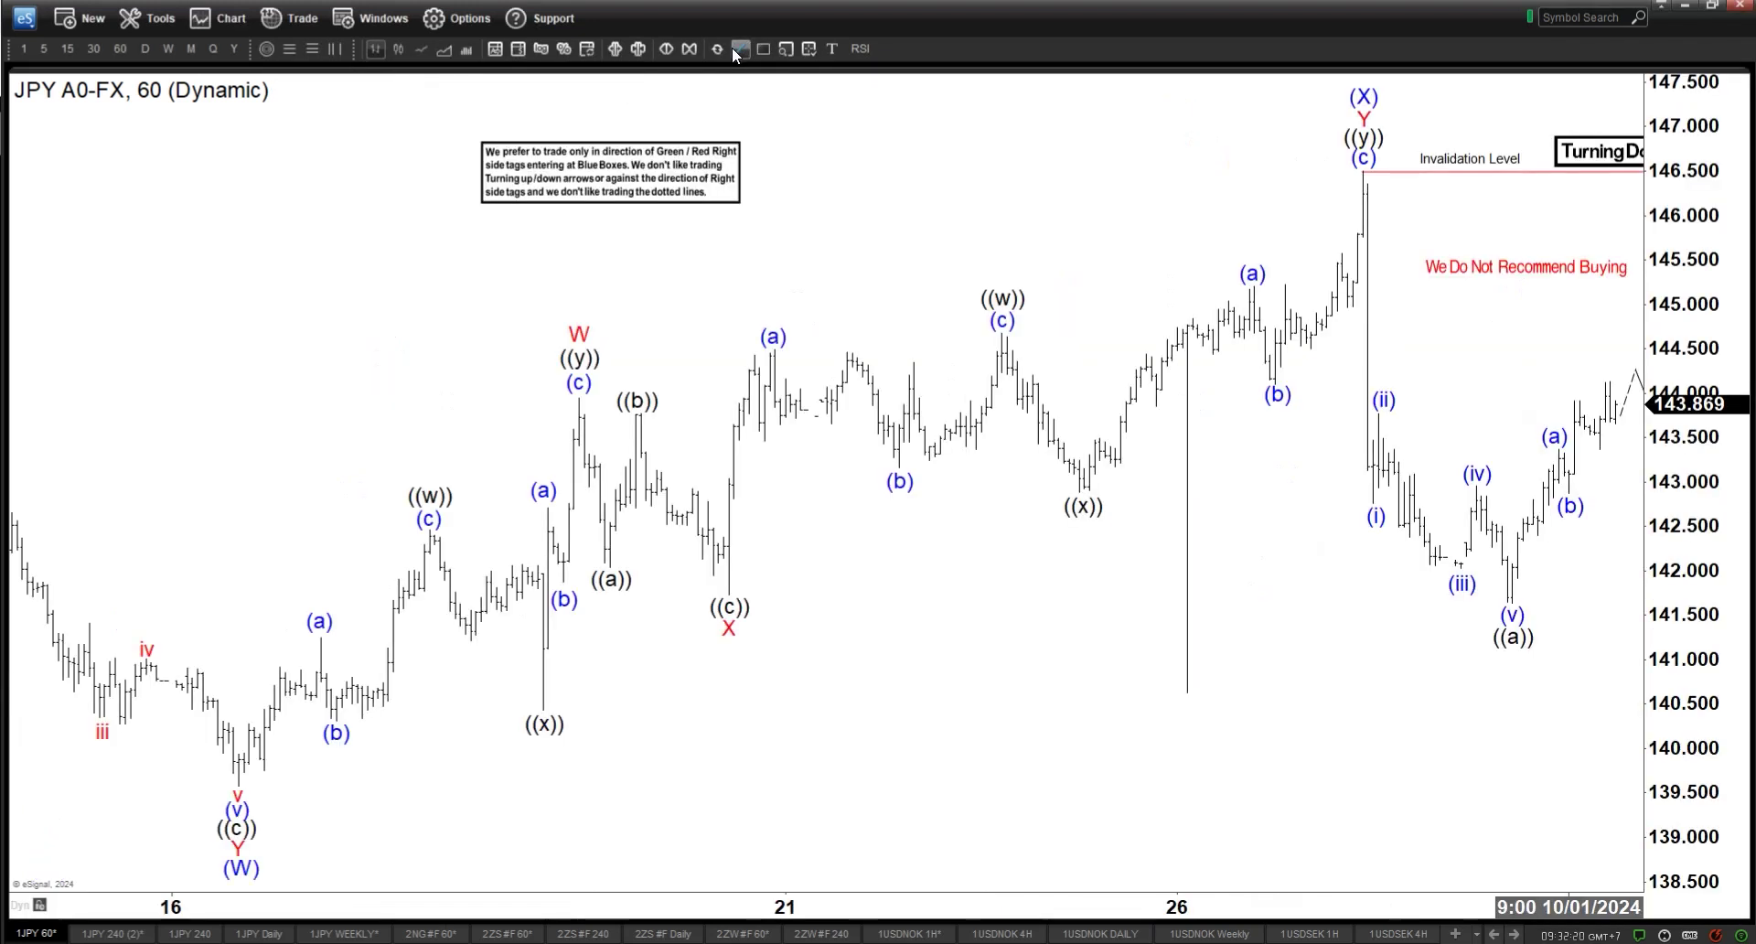
pyautogui.click(740, 49)
pyautogui.moveTo(73, 769); pyautogui.dragTo(1195, 157)
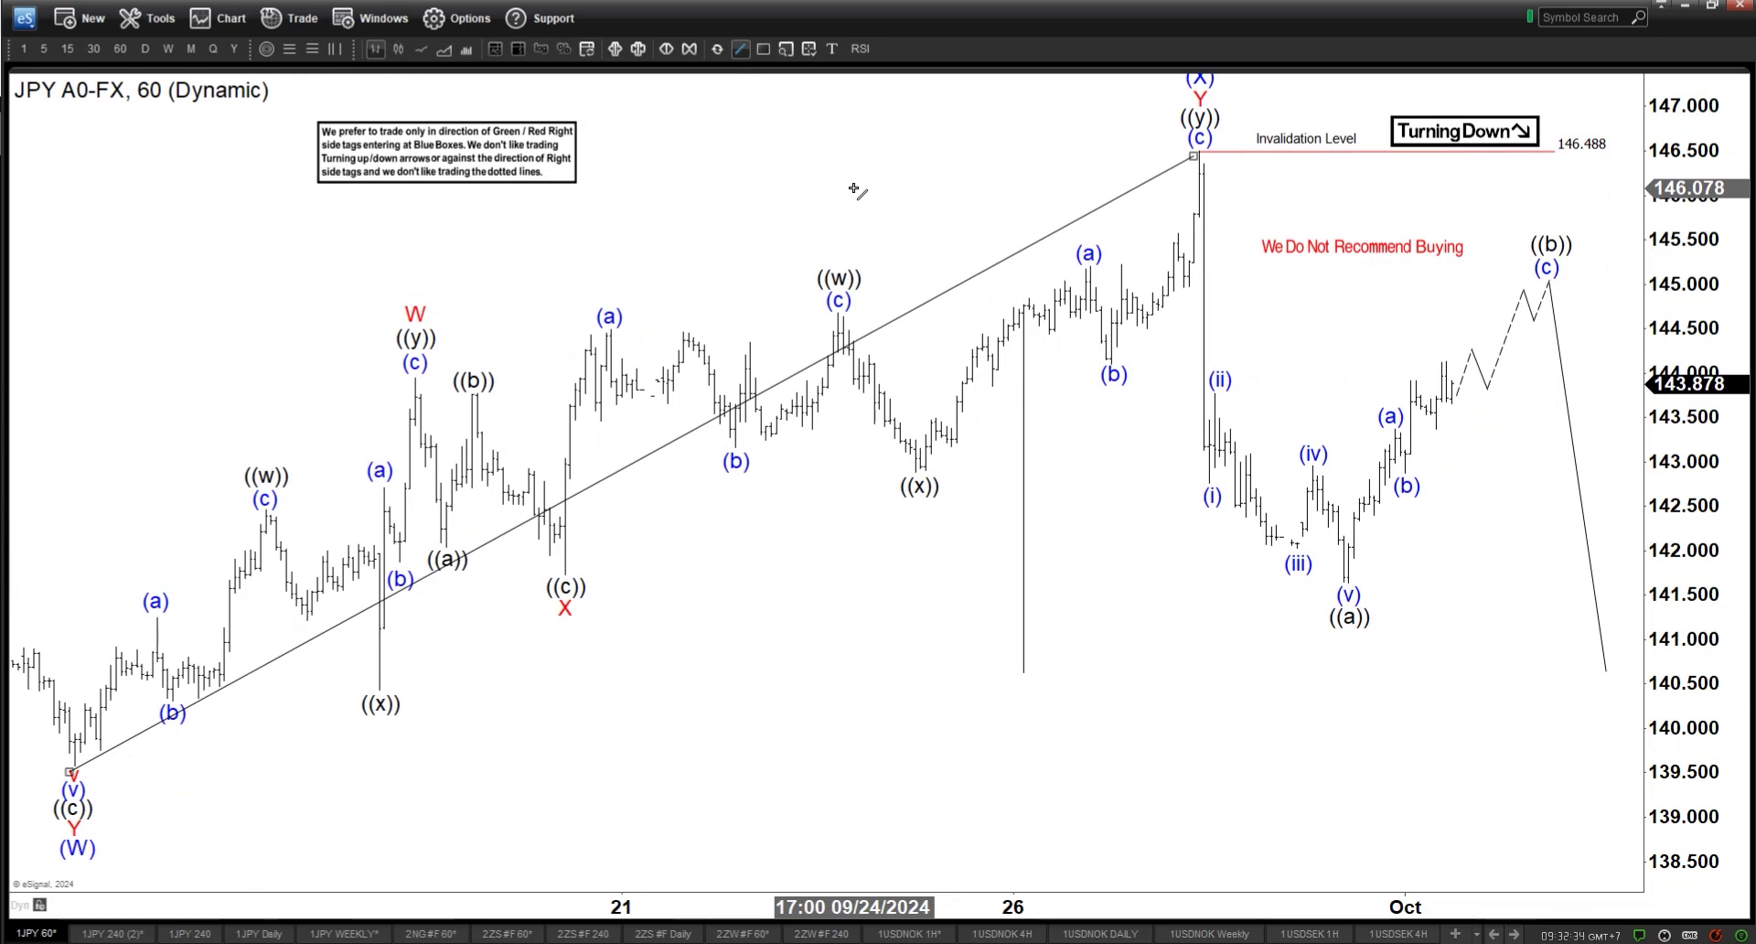
pyautogui.press('Escape')
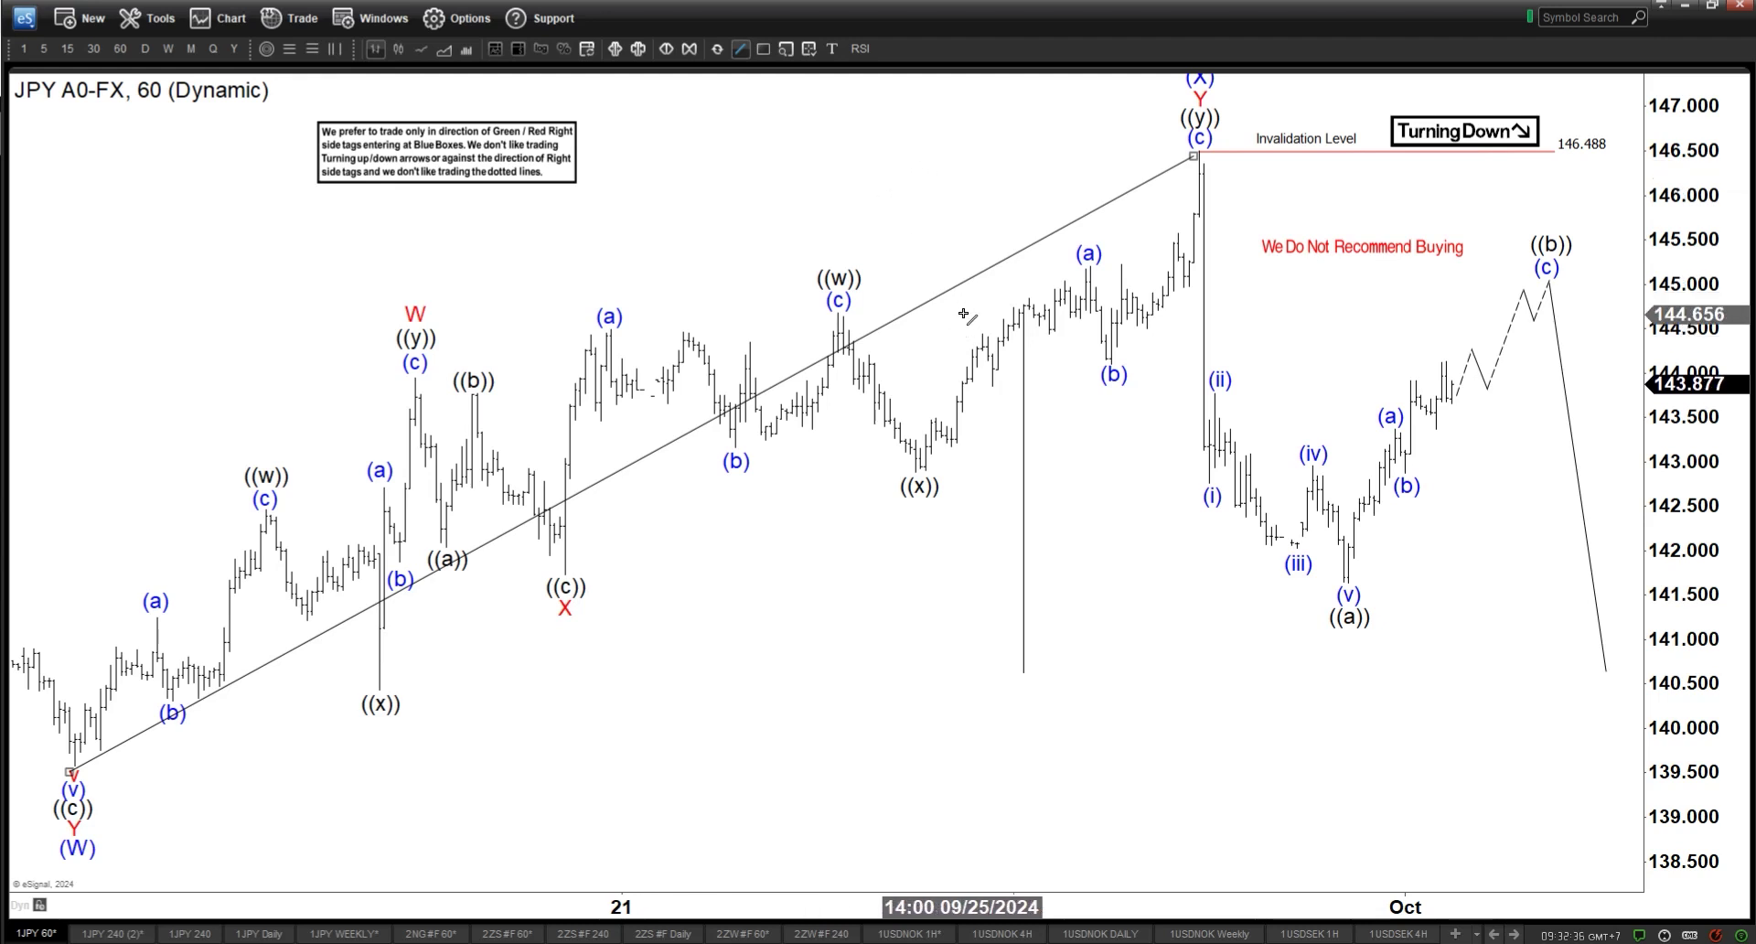
pyautogui.press('Delete')
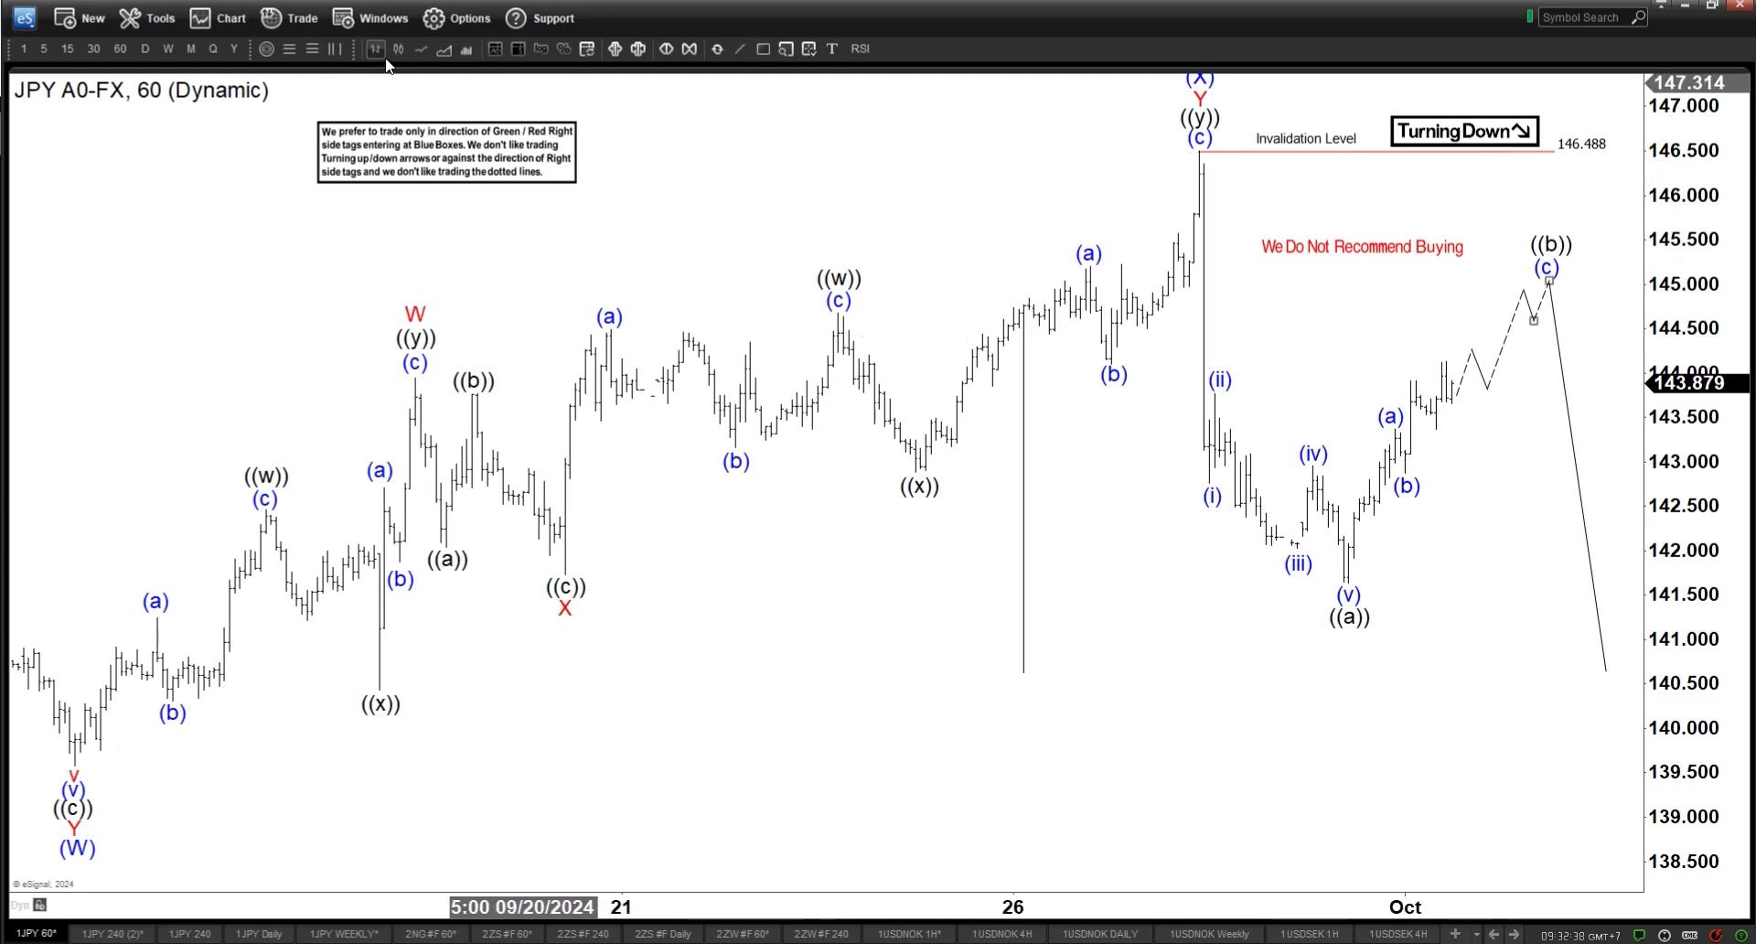
# - Add a Fibonacci extension from the blue (W) low to the red W high, projected from the red X low
pyautogui.click(316, 48)
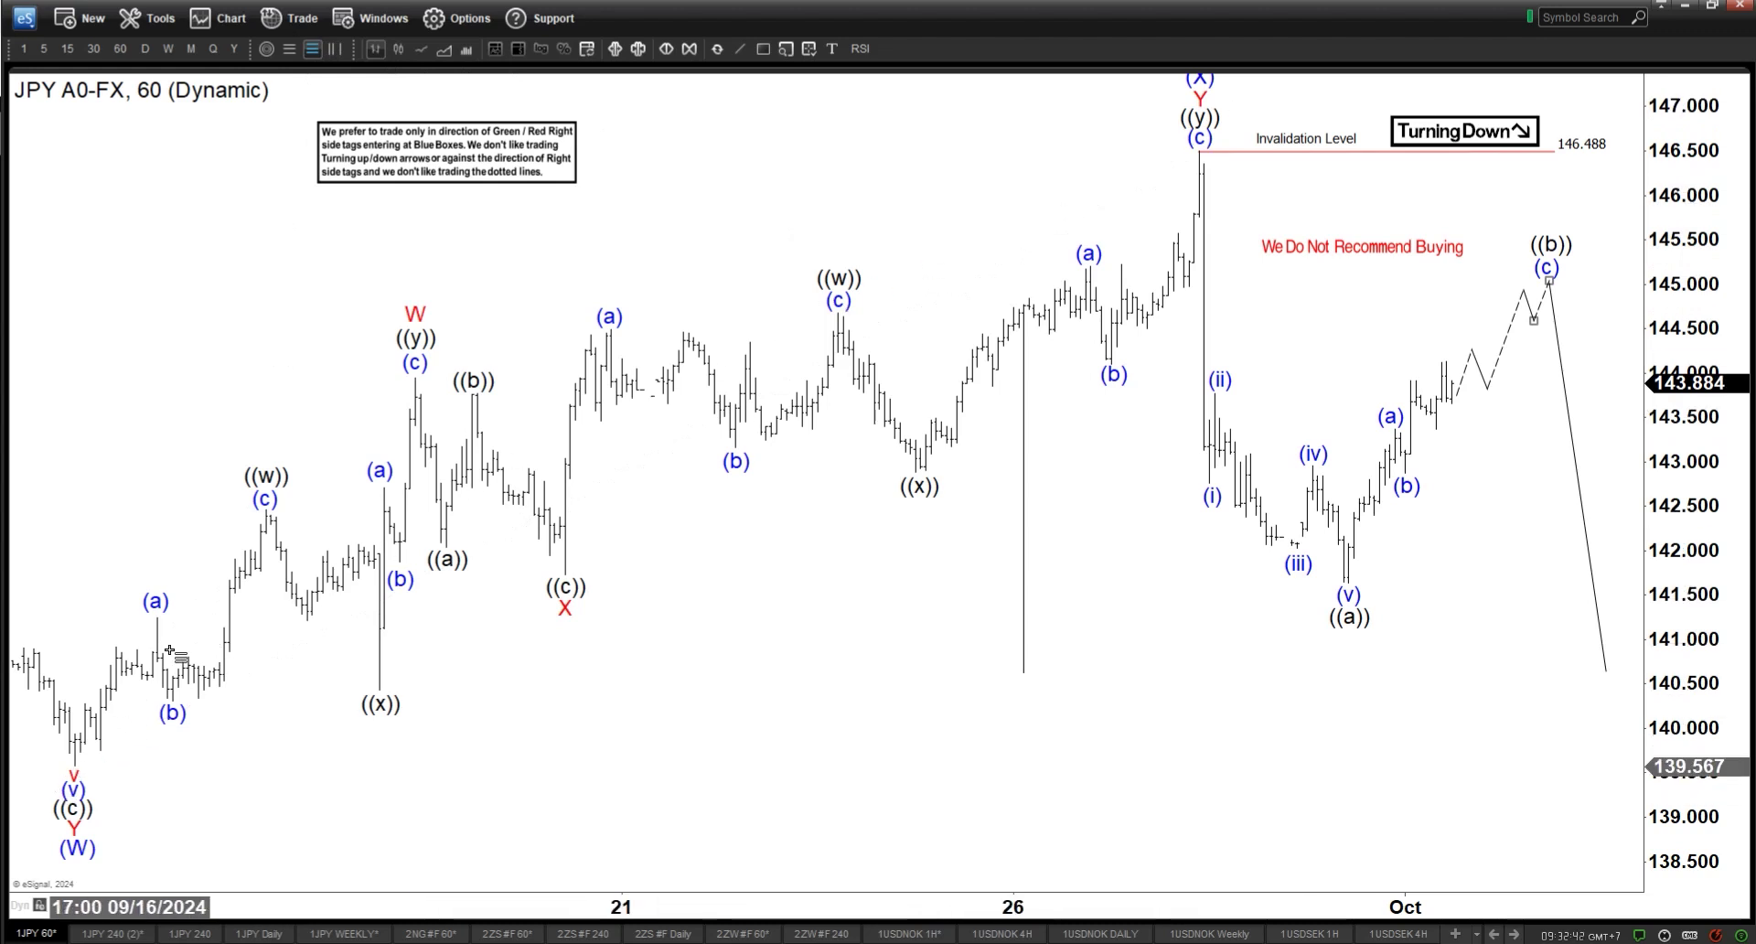
pyautogui.click(75, 763)
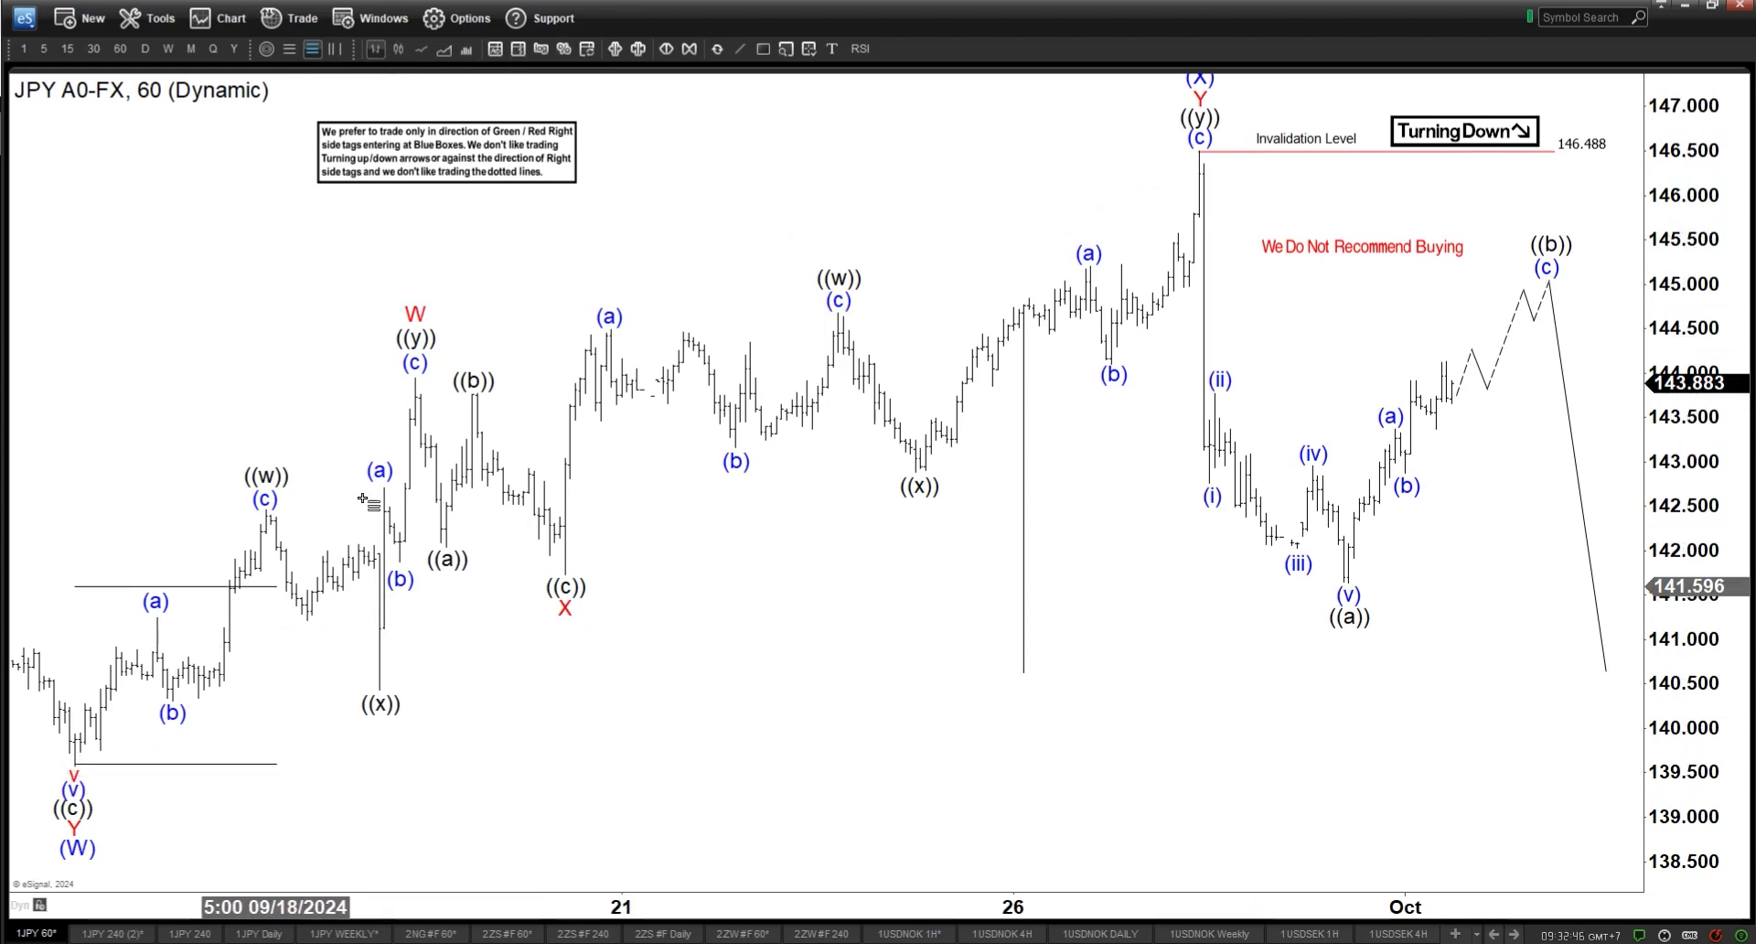
pyautogui.click(416, 380)
pyautogui.click(1296, 571)
# - Trace the swings with connected trend lines from the (W) low to the red W high, the red X low and the 146.078 extension level
pyautogui.click(738, 45)
pyautogui.click(75, 763)
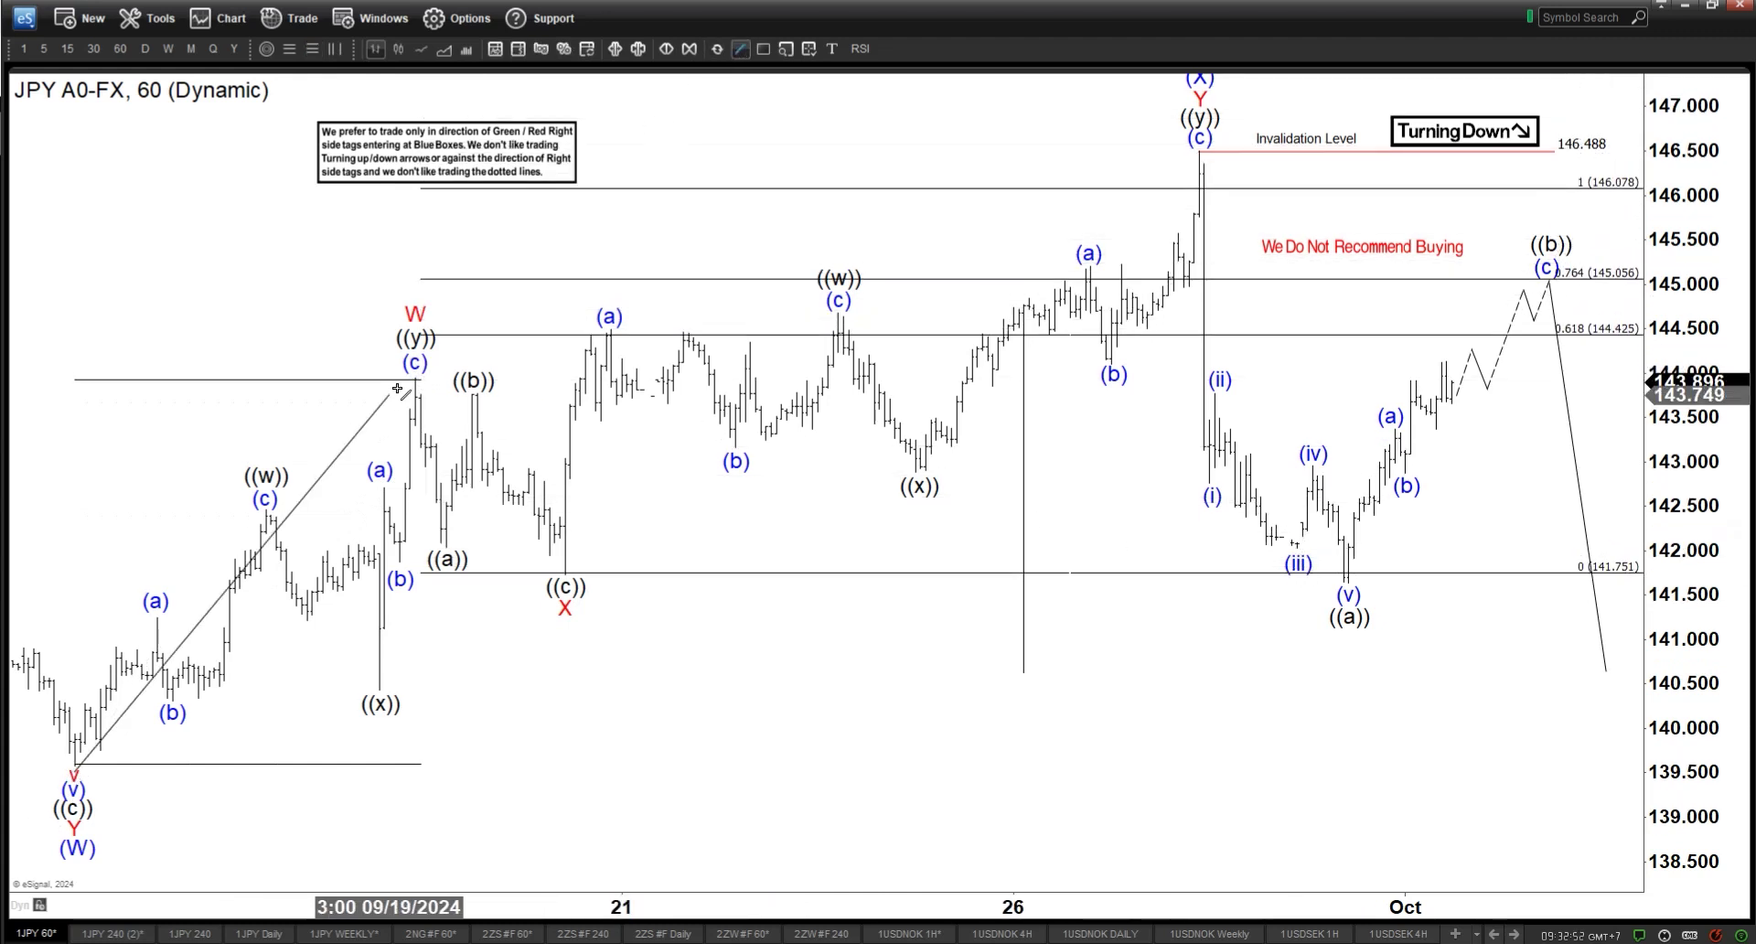
pyautogui.click(406, 400)
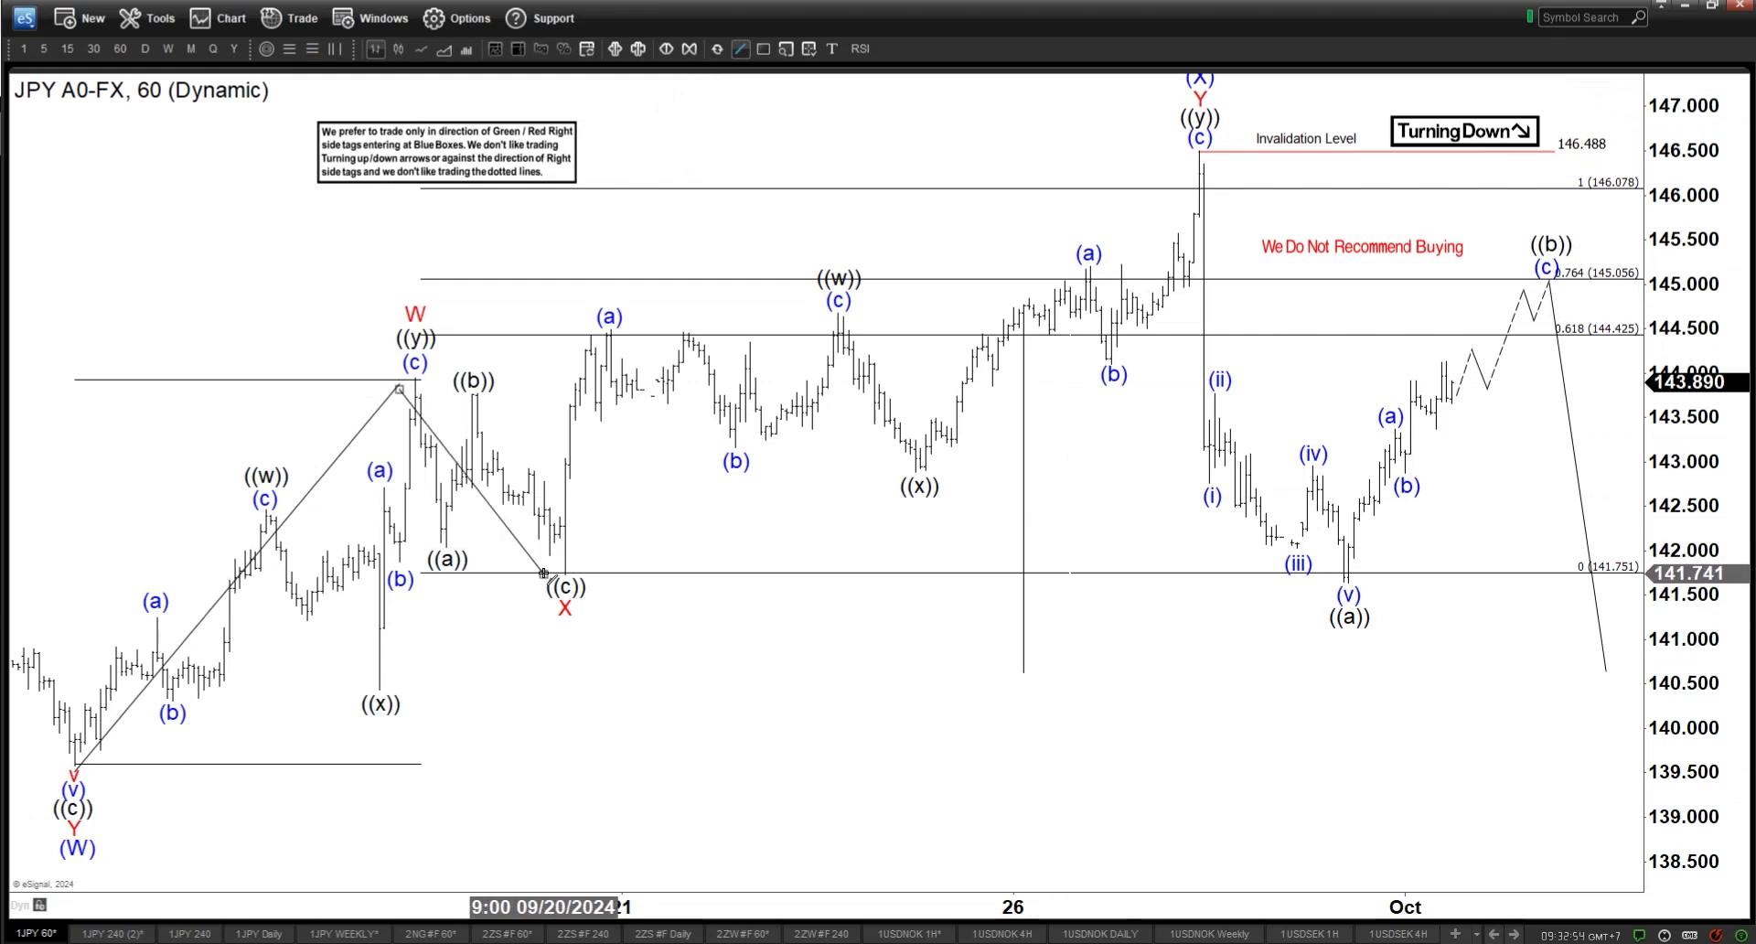
pyautogui.click(543, 574)
pyautogui.doubleClick(1189, 187)
pyautogui.moveTo(1312, 247); pyautogui.dragTo(1230, 293)
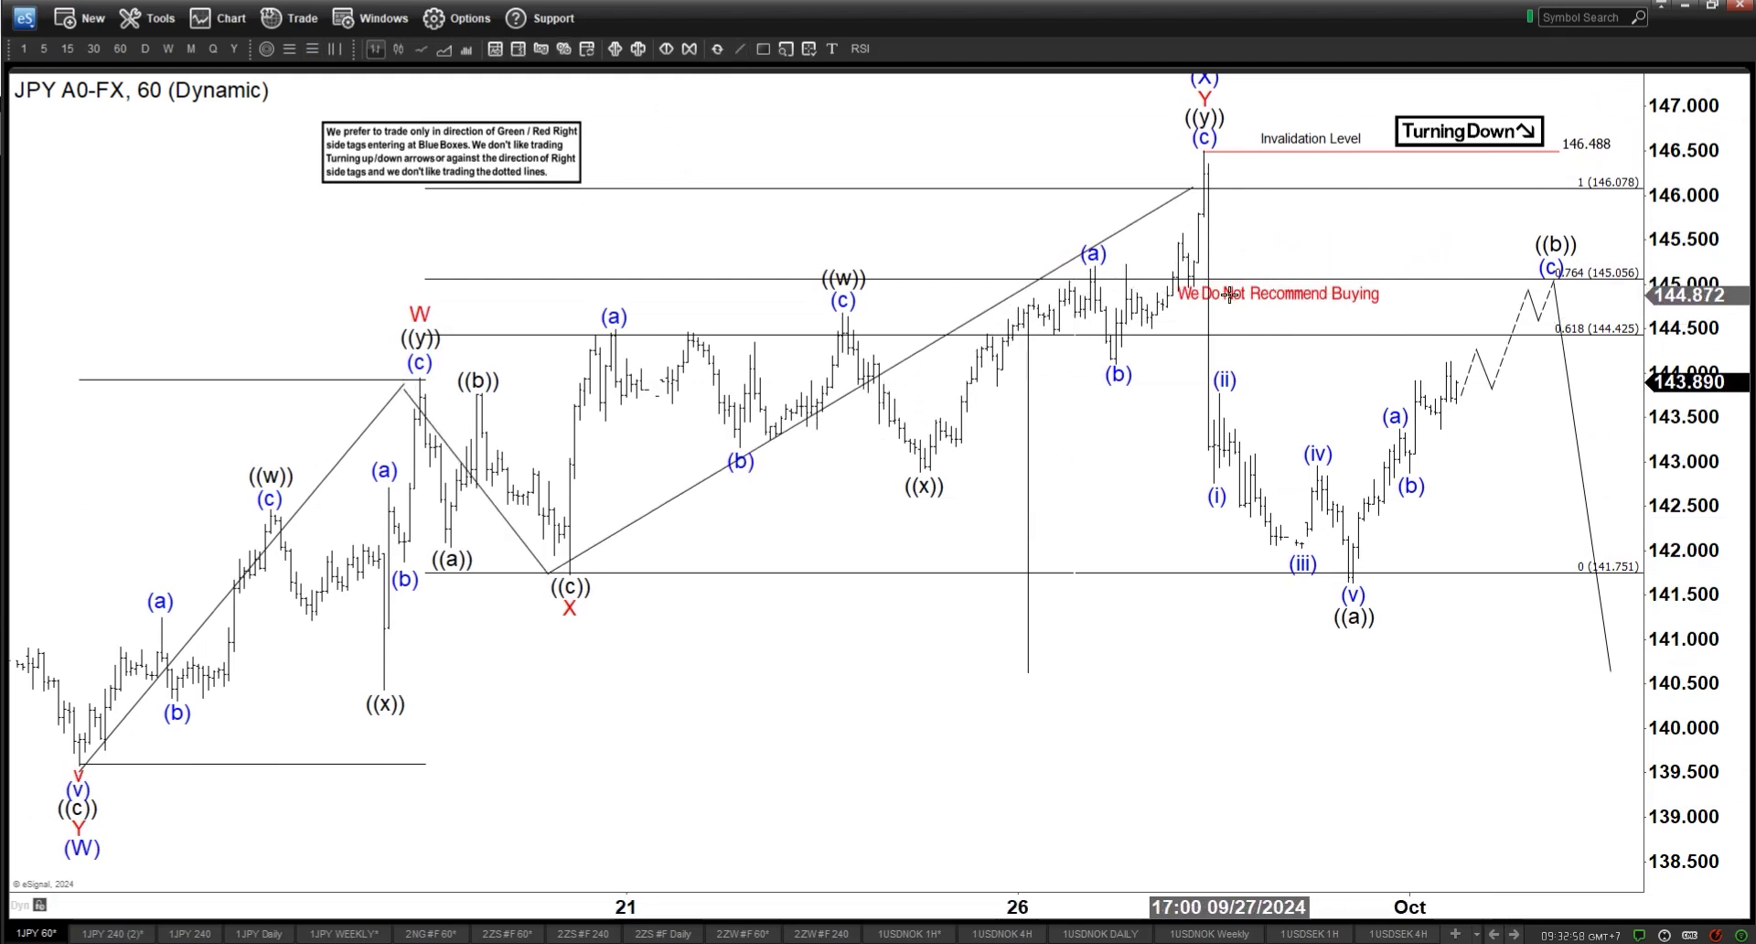
pyautogui.hotkey('ctrl', 'z')
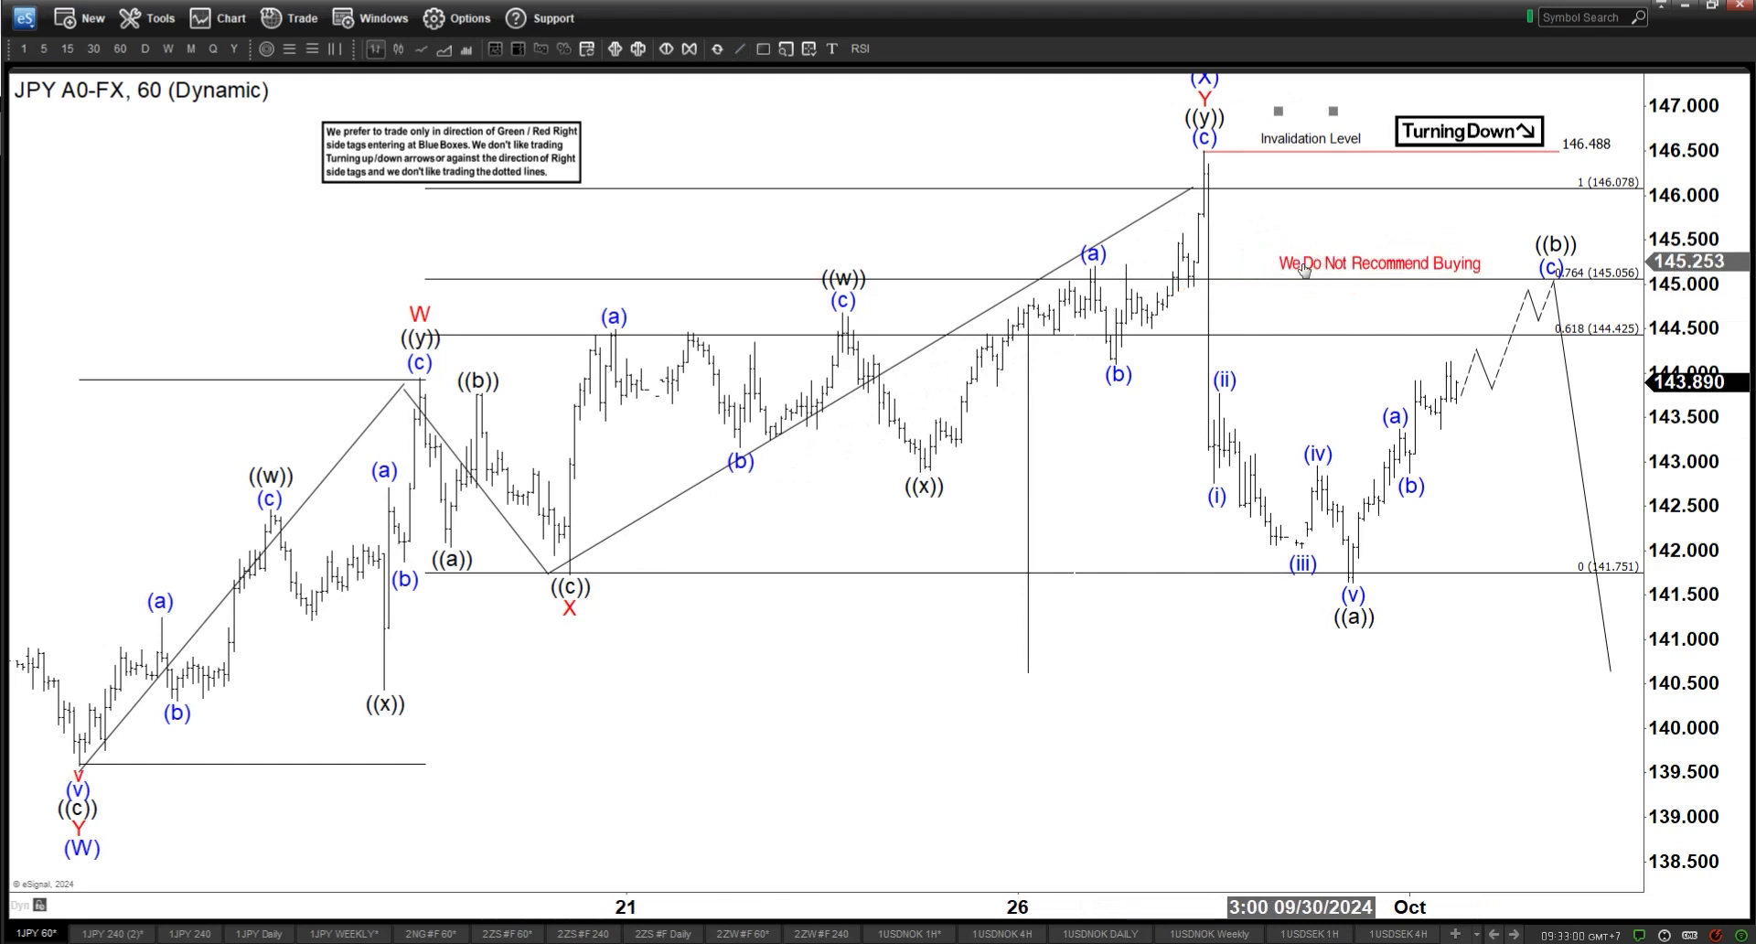
# - Hide the 0.618 and 0.764 levels of the Fibonacci extension
pyautogui.doubleClick(1223, 278)
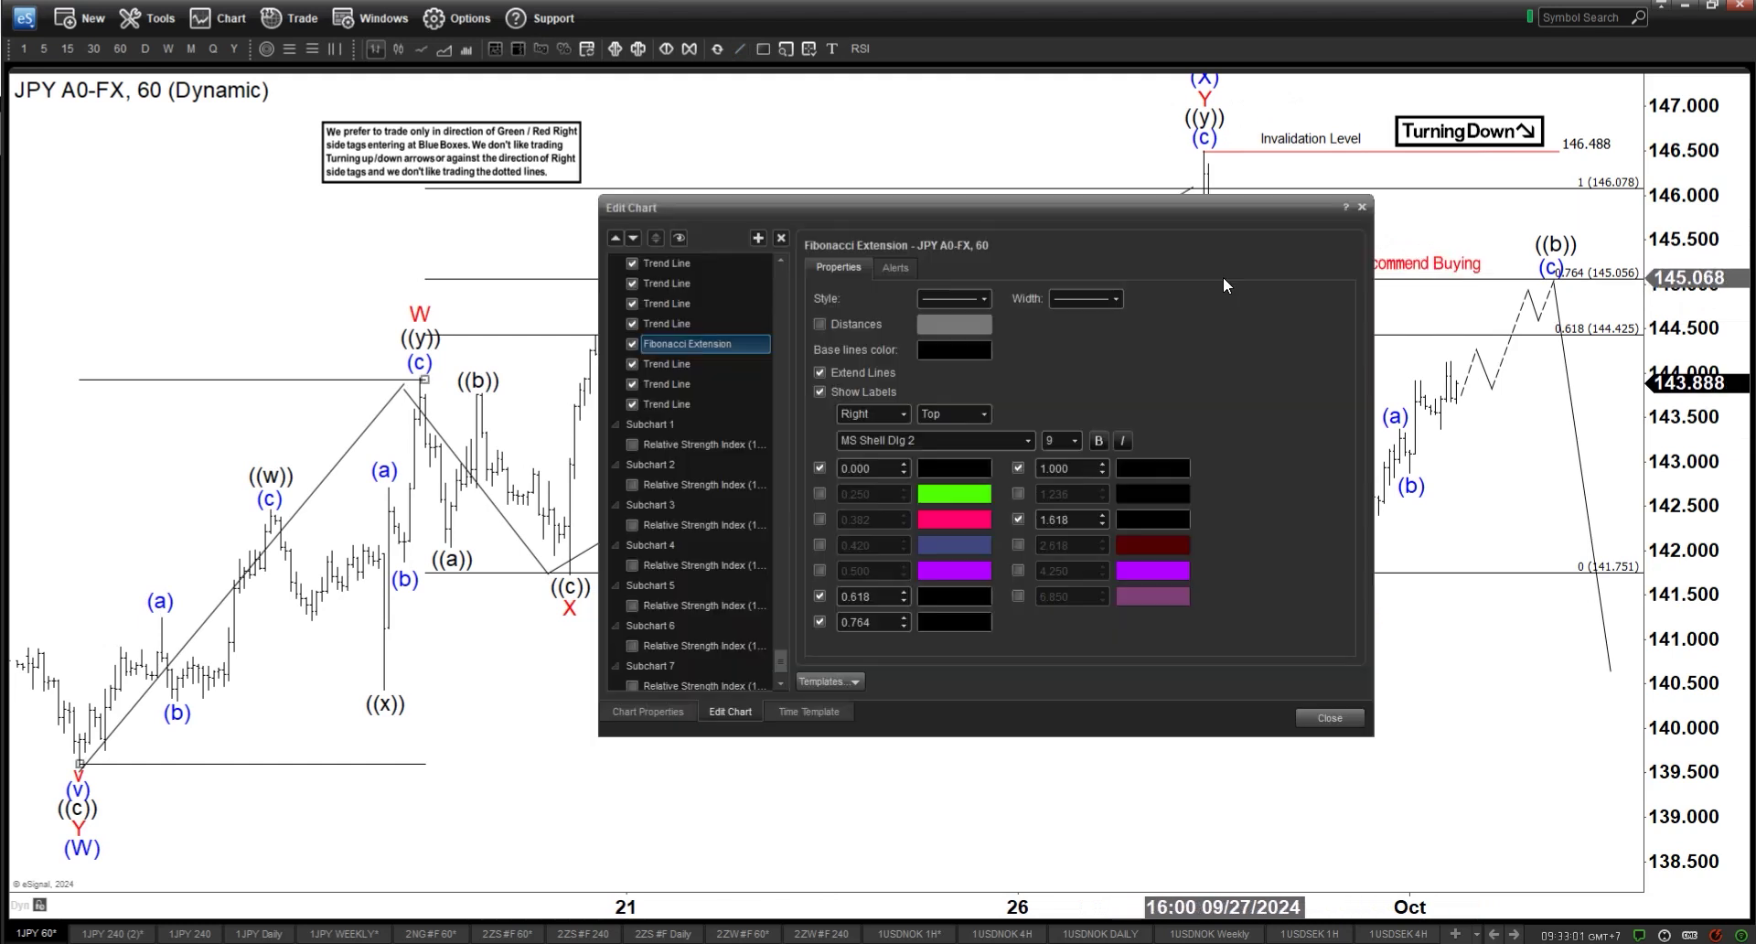
pyautogui.click(819, 595)
pyautogui.click(819, 621)
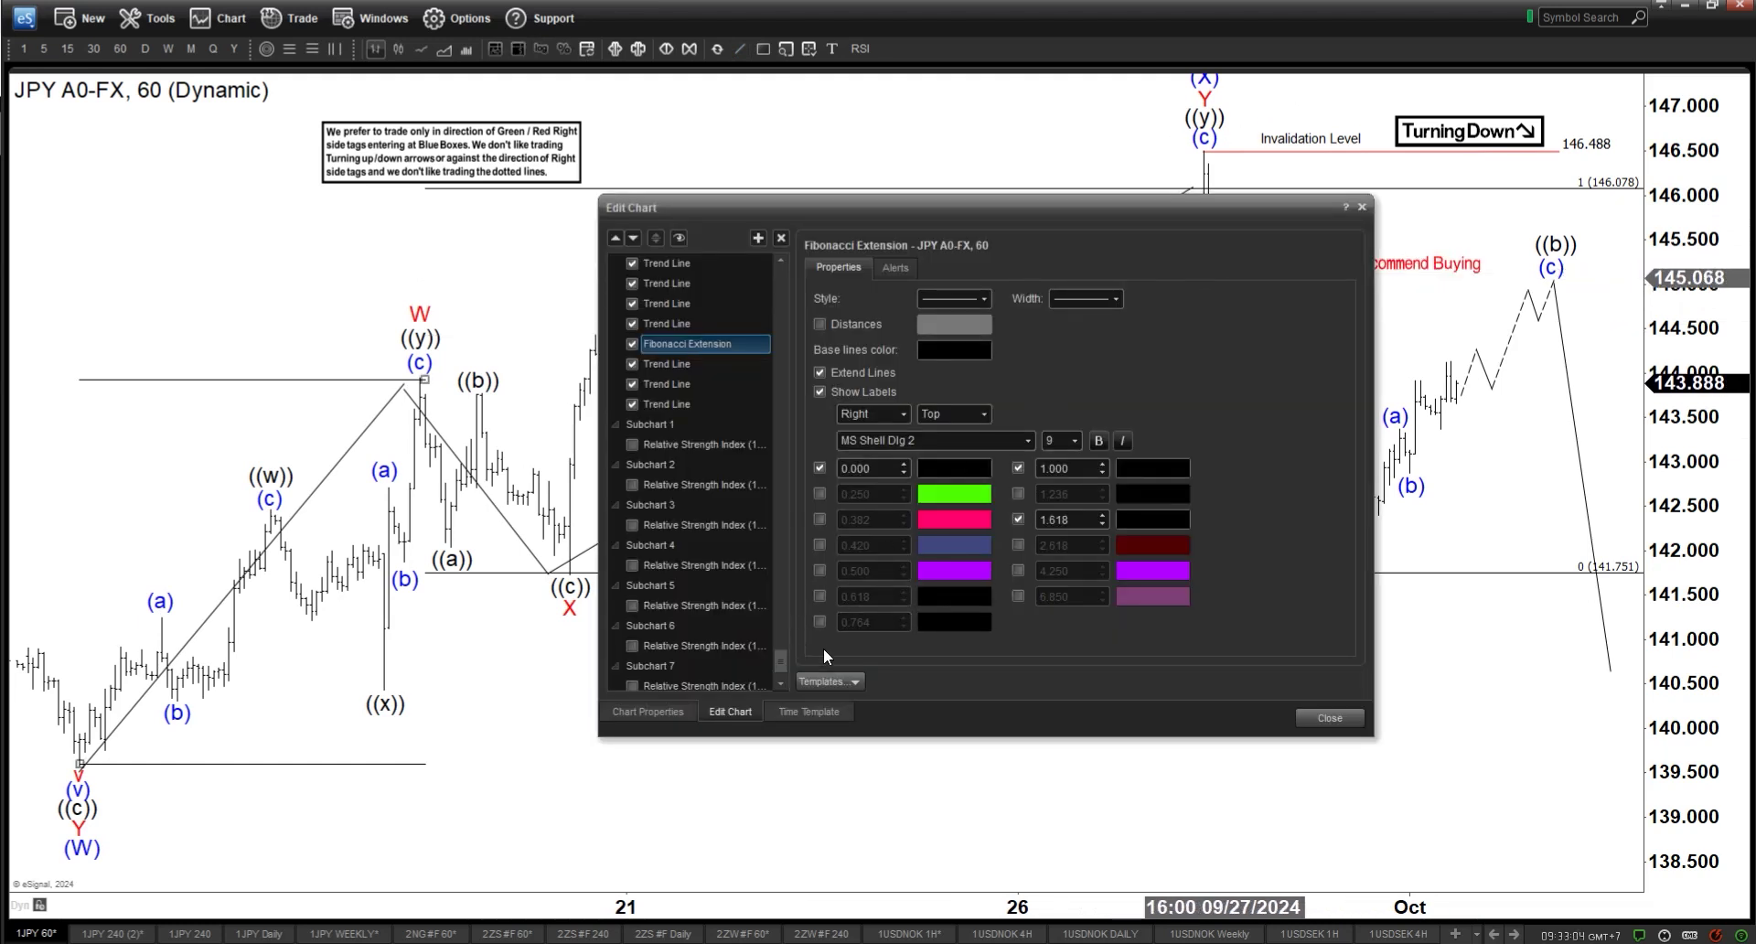
pyautogui.click(828, 682)
pyautogui.click(843, 701)
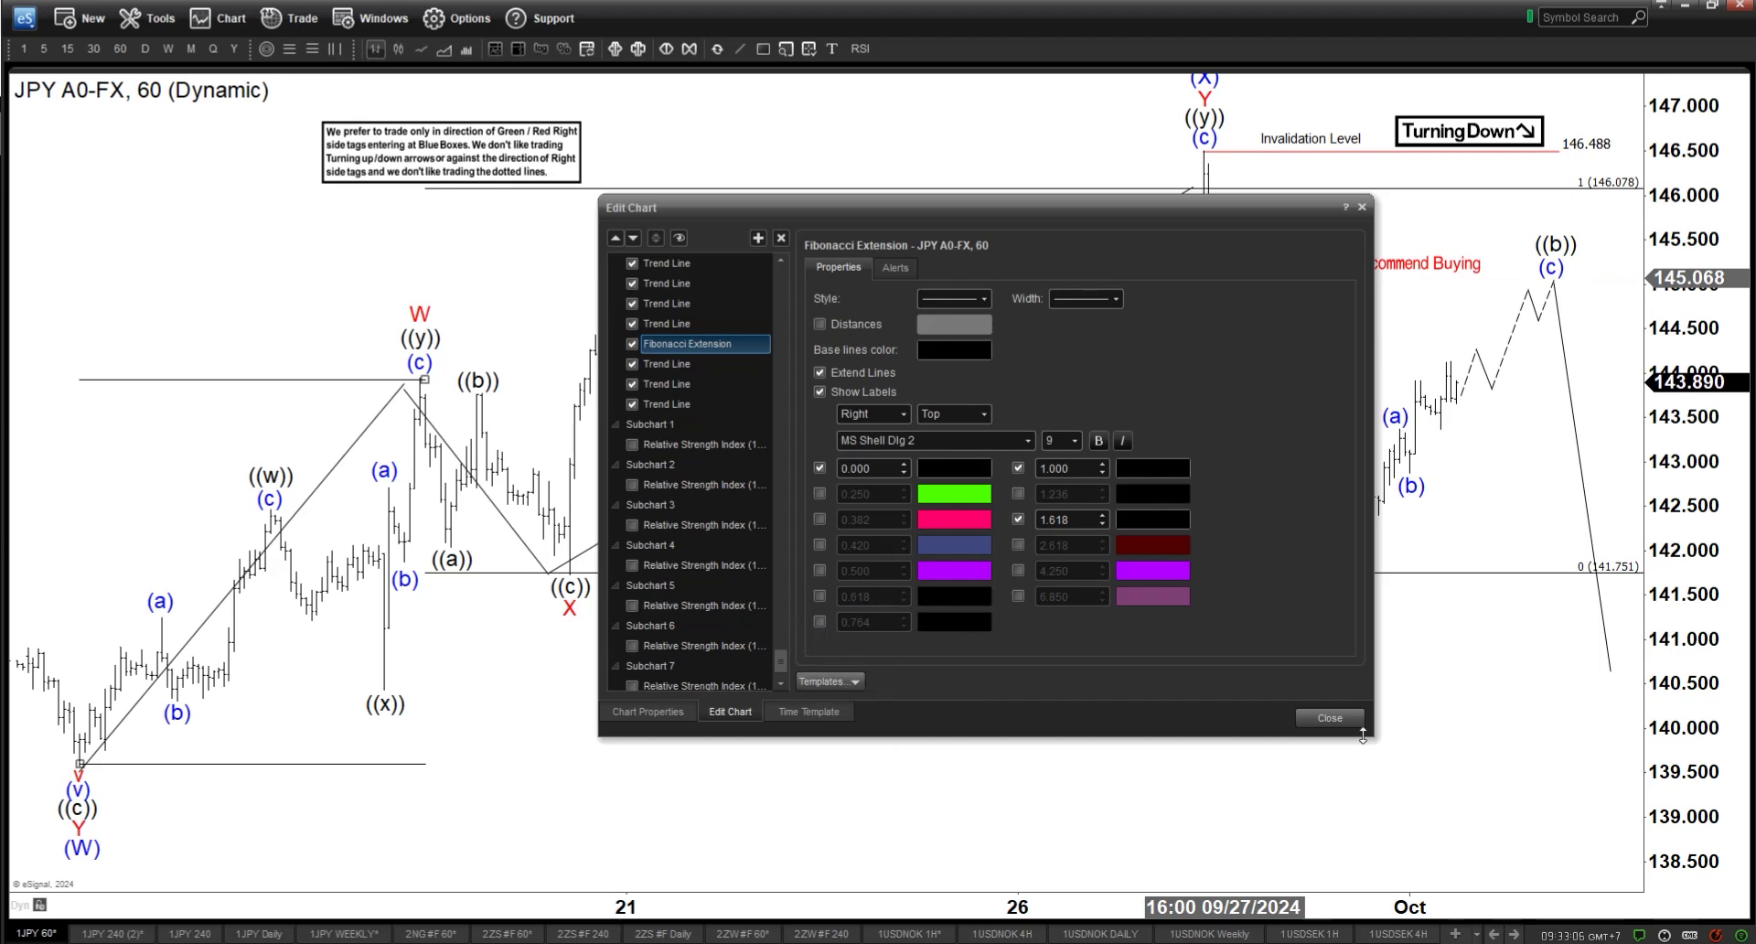
pyautogui.click(1330, 717)
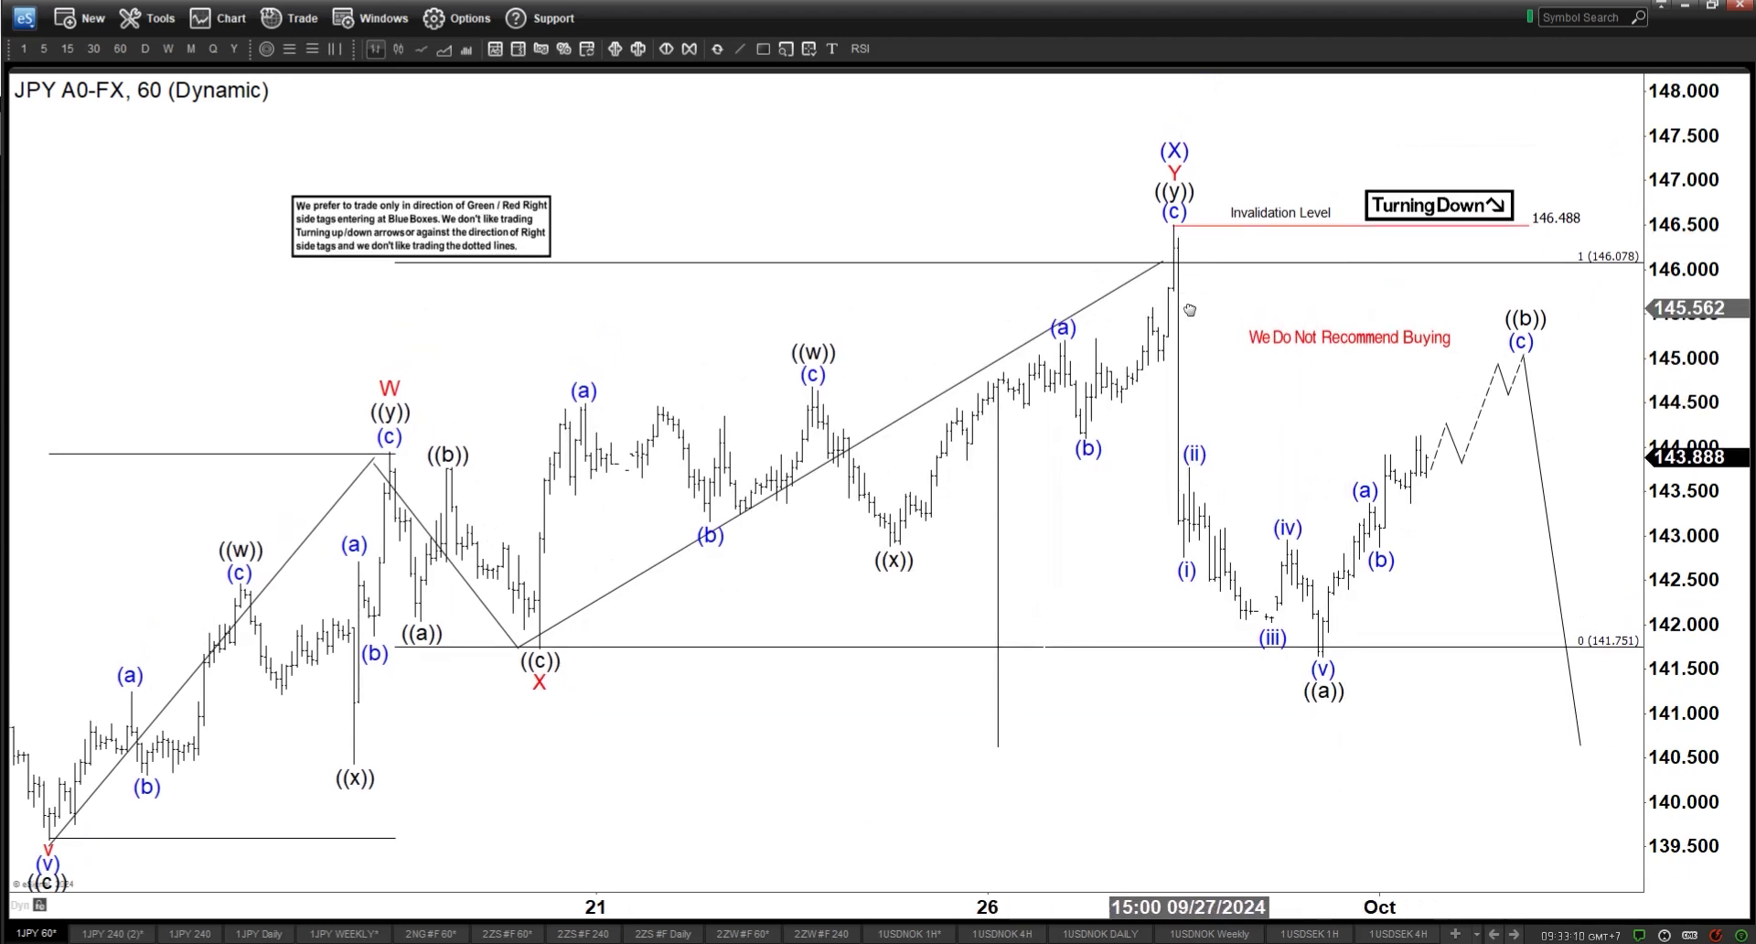
# - Draw a blue box around the (X) high, spanning the 1 (146.078) to 1.618 (148.752) extension levels
pyautogui.moveTo(1192, 317); pyautogui.dragTo(1193, 397)
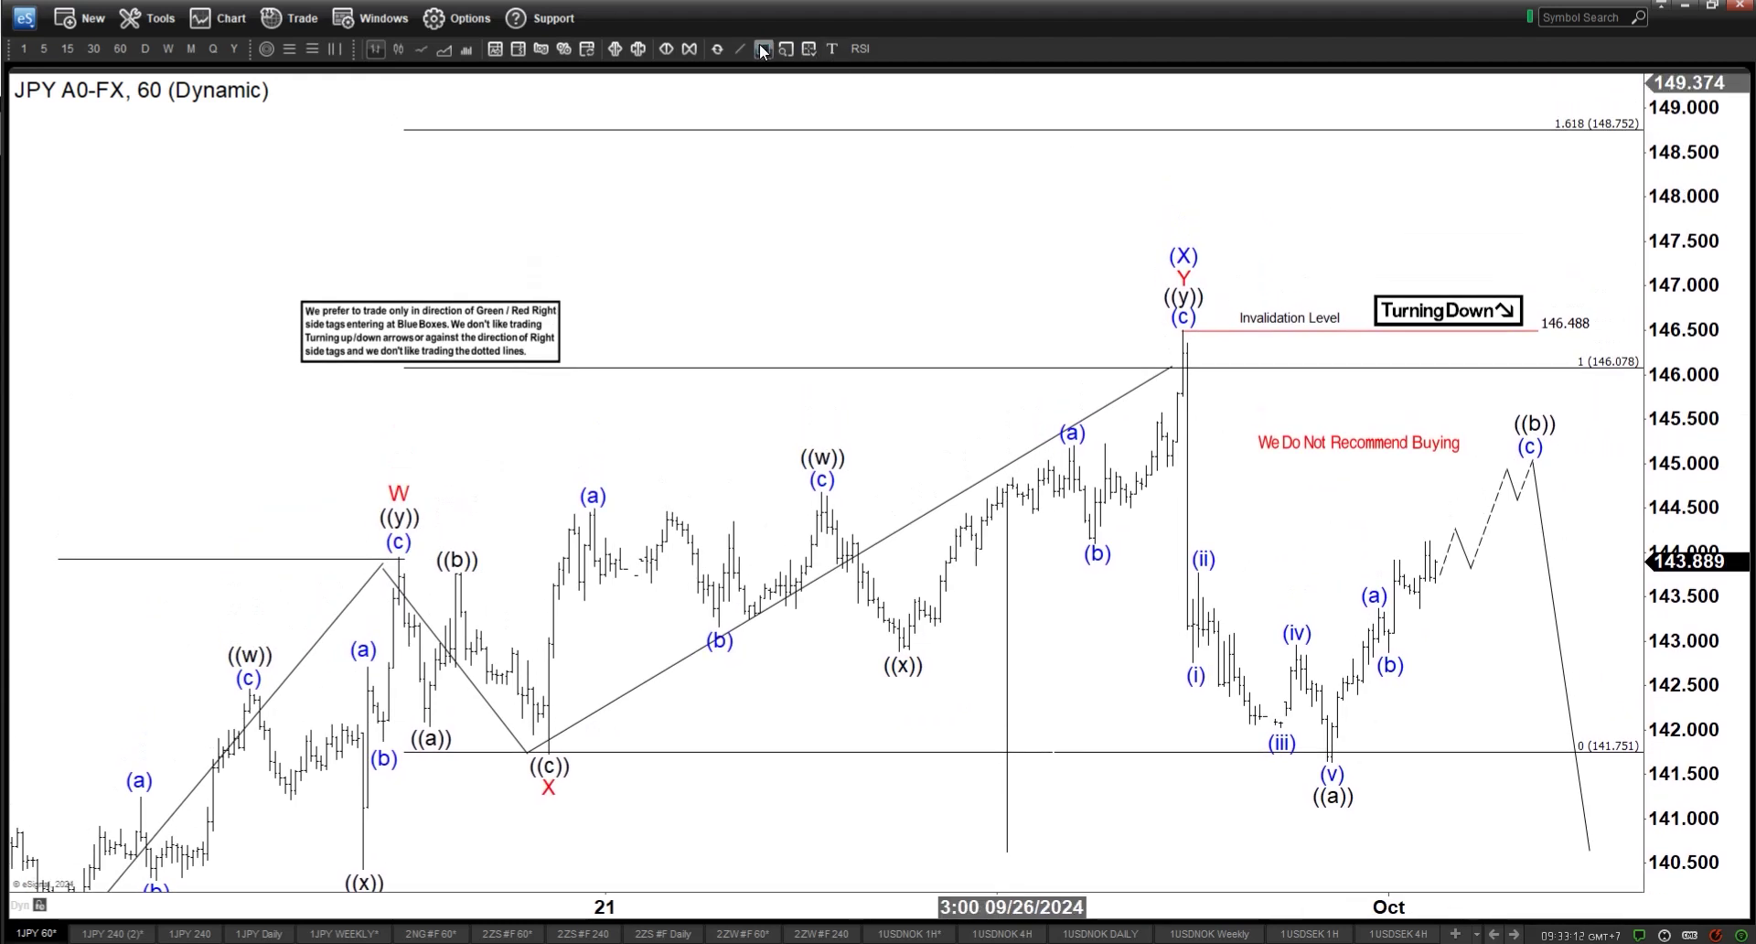
pyautogui.click(761, 51)
pyautogui.moveTo(972, 126); pyautogui.dragTo(1256, 215)
pyautogui.moveTo(1290, 272); pyautogui.dragTo(1280, 366)
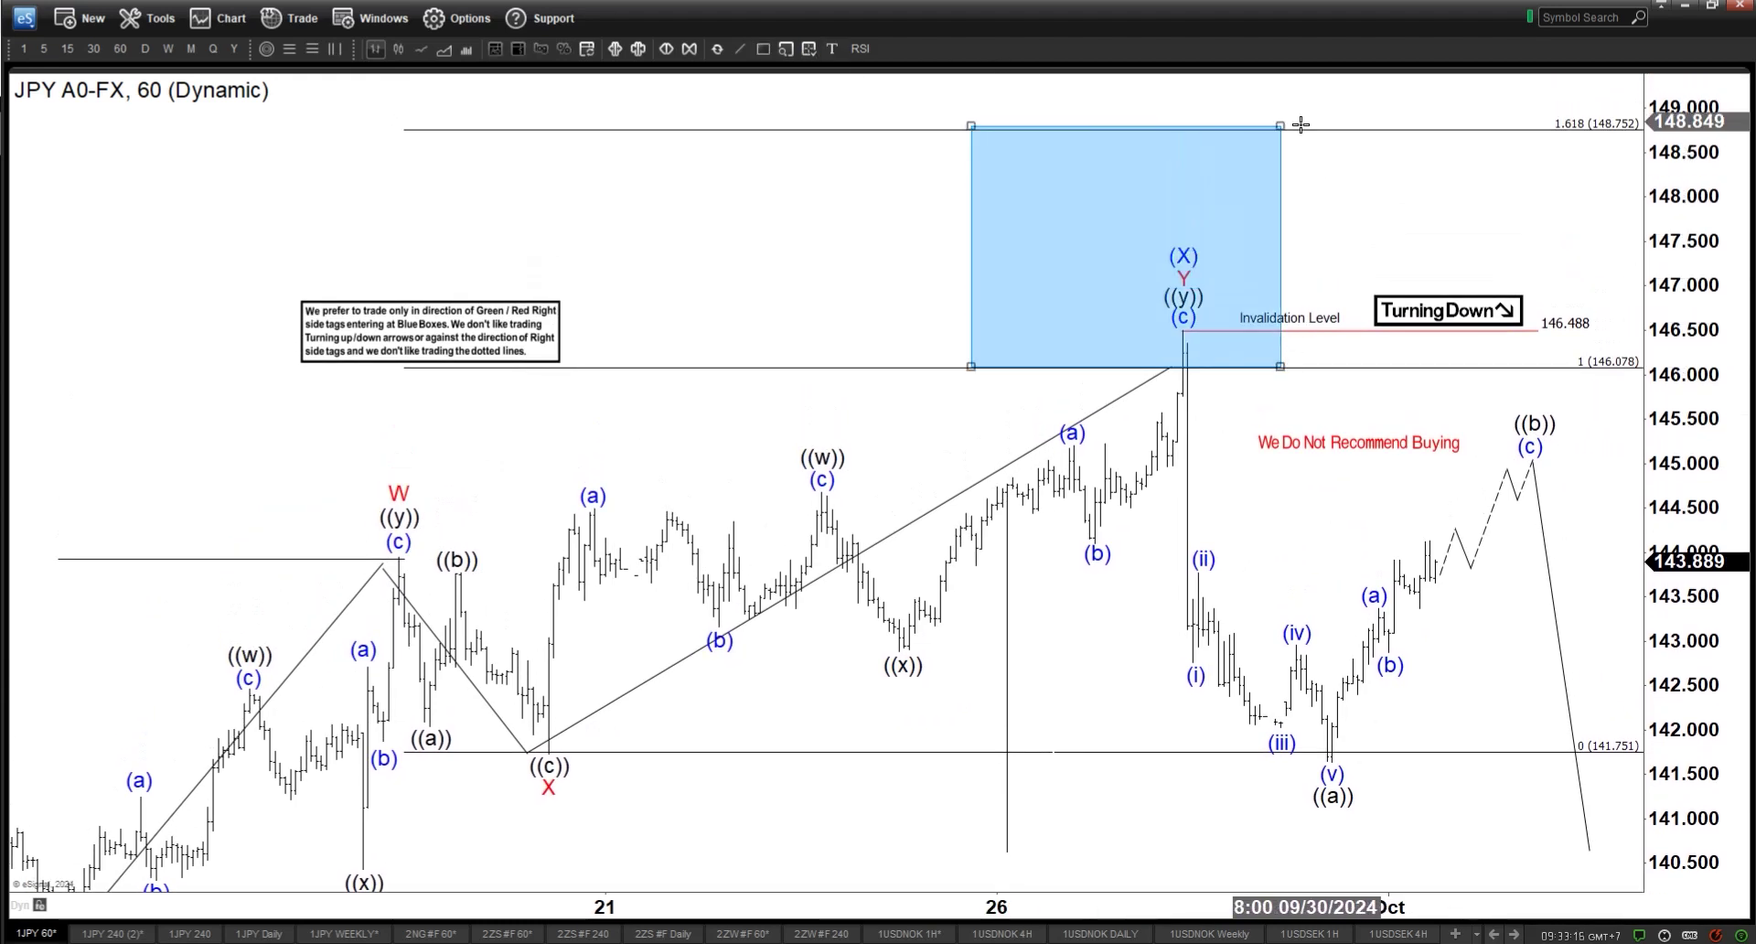
pyautogui.hscroll(-1, 1244, 366)
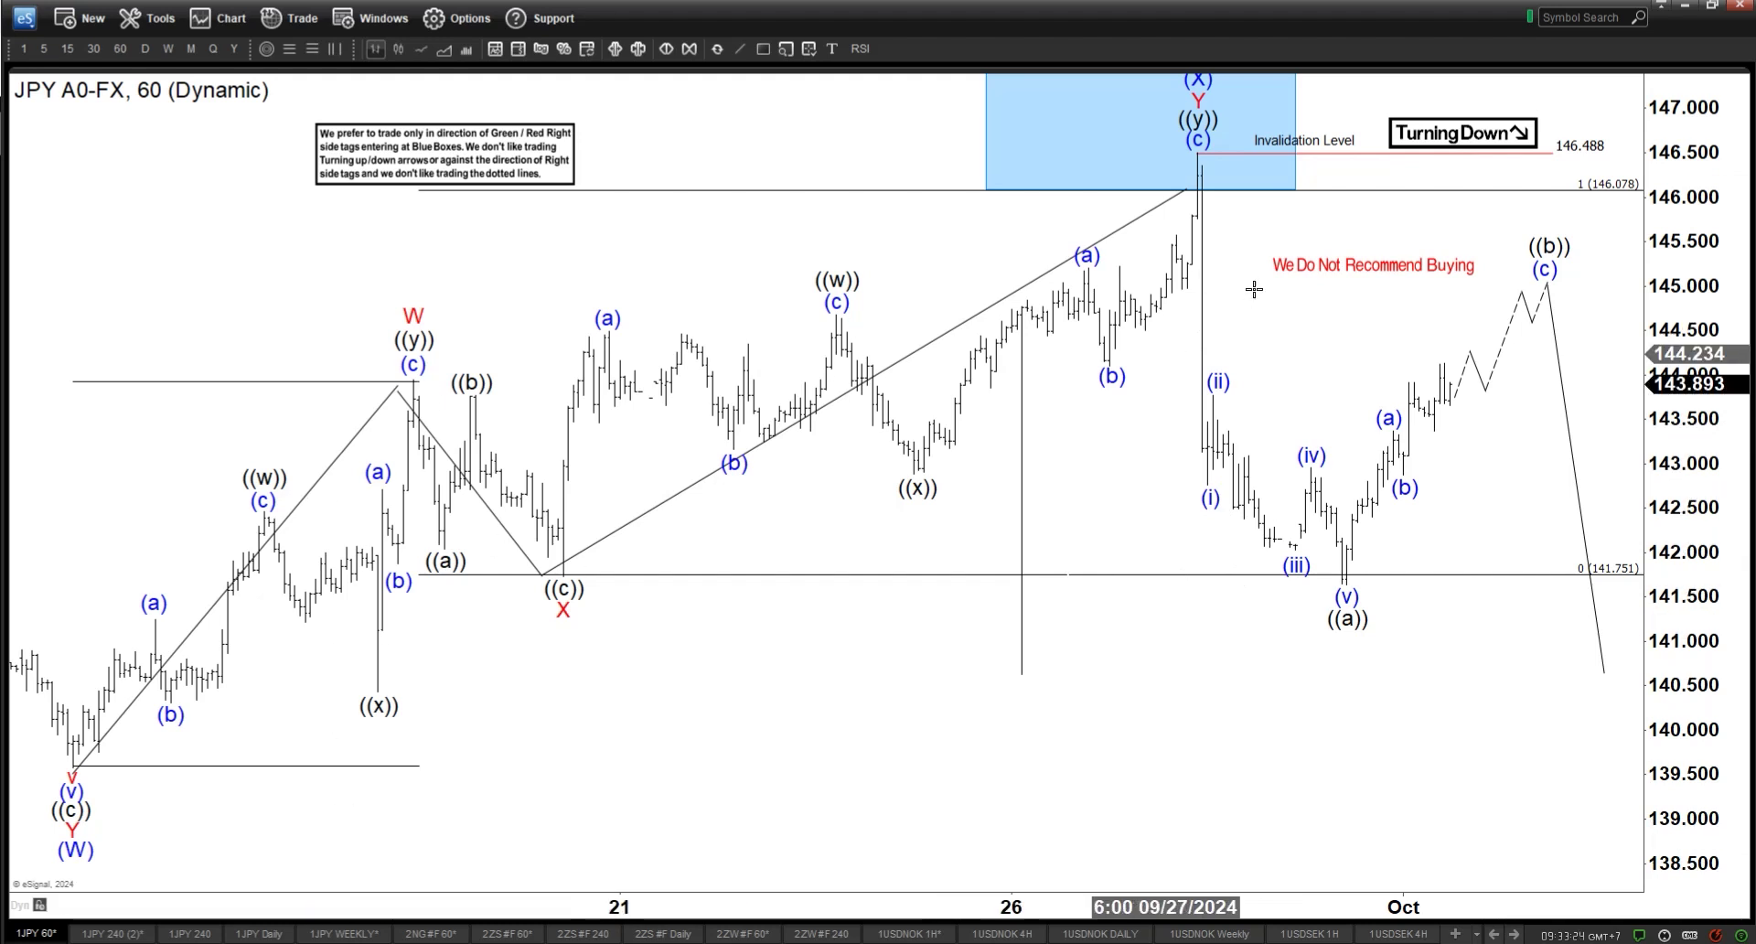
pyautogui.hscroll(1, 1121, 536)
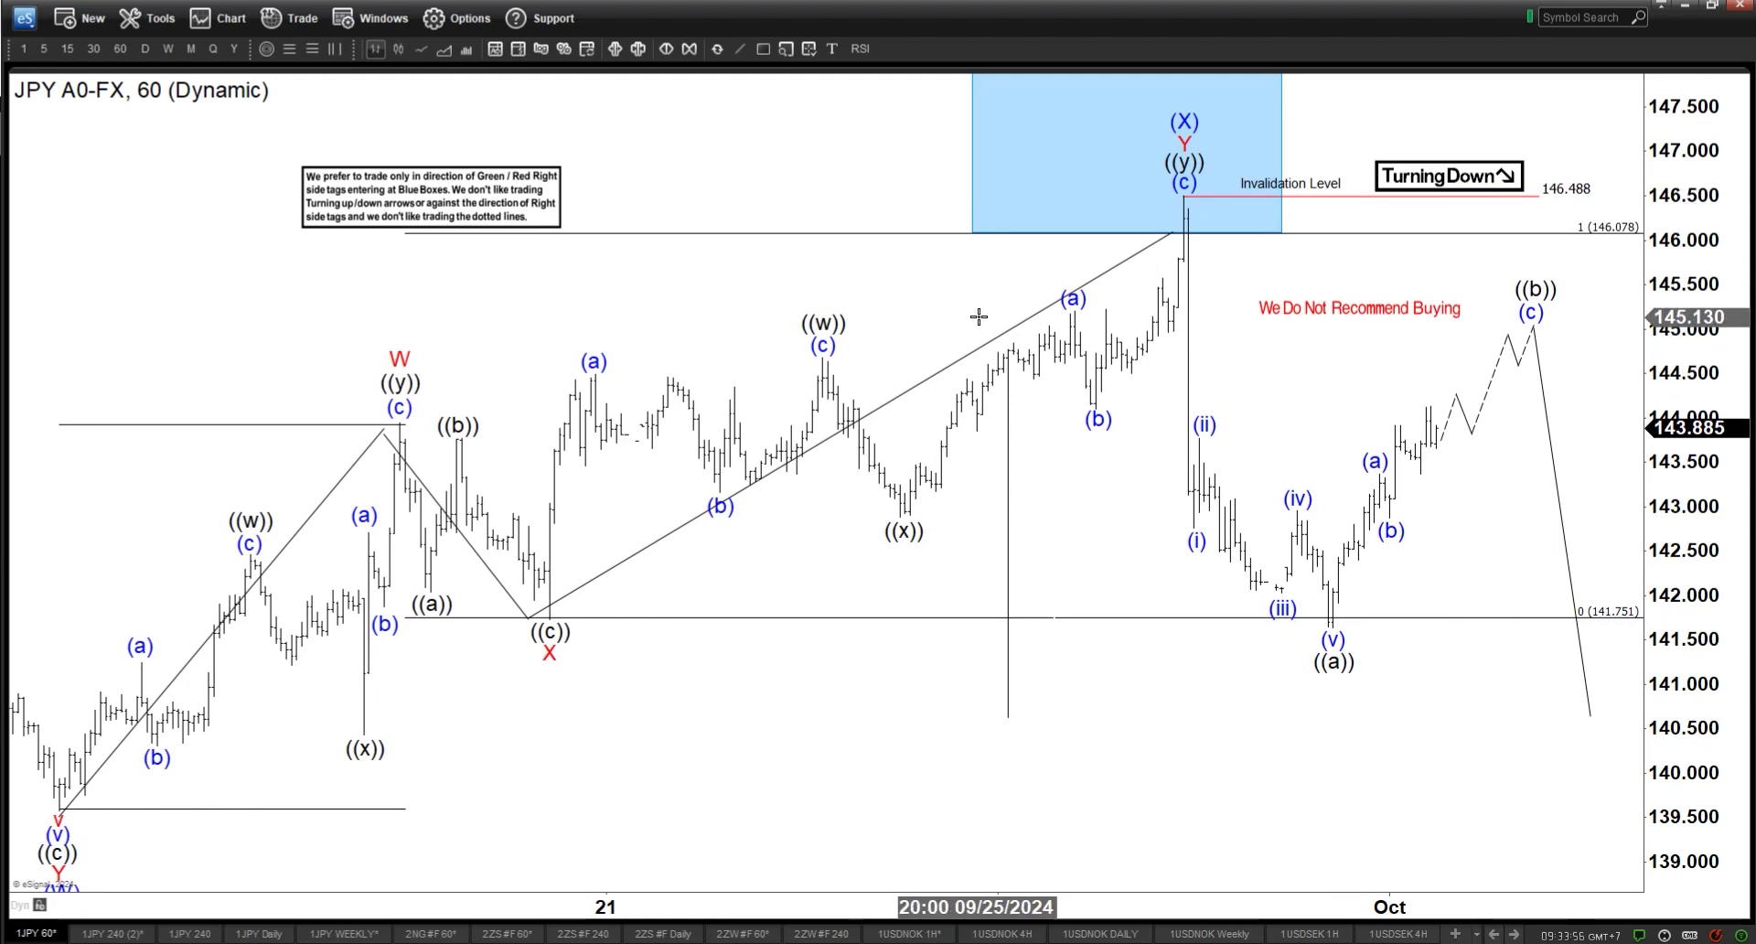
# - Delete the trend lines tracing the swings and the blue box above the 146.078 level
pyautogui.click(1086, 272)
pyautogui.press('Delete')
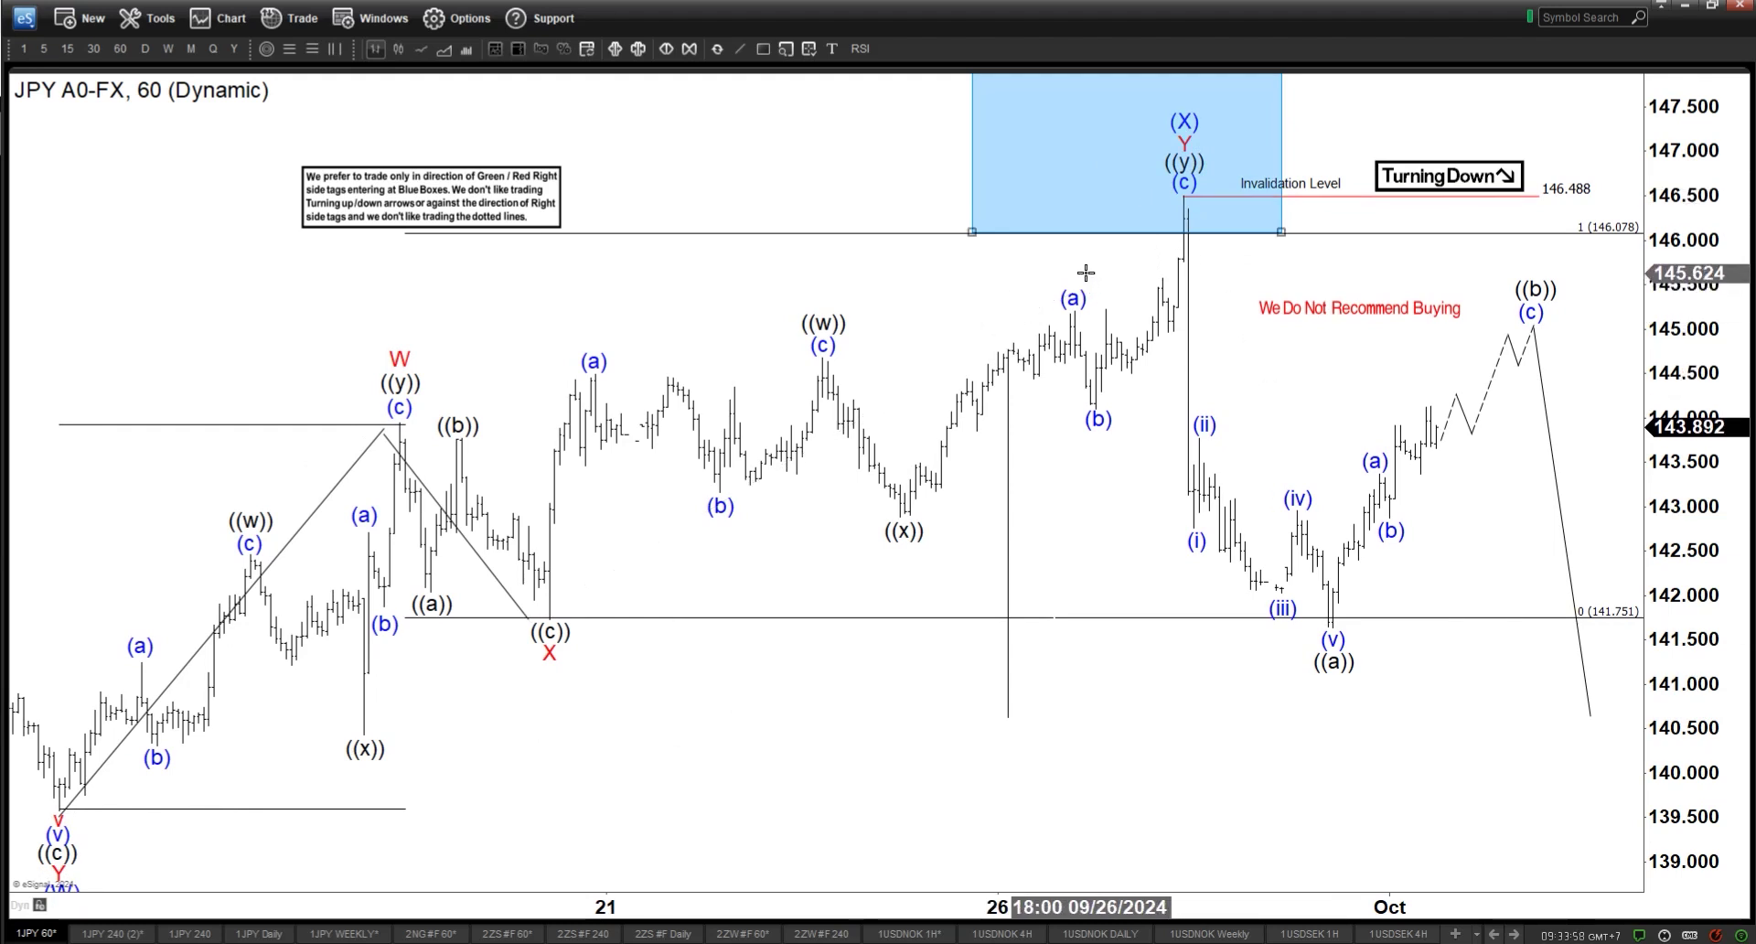
pyautogui.press('Delete')
pyautogui.press('Delete')
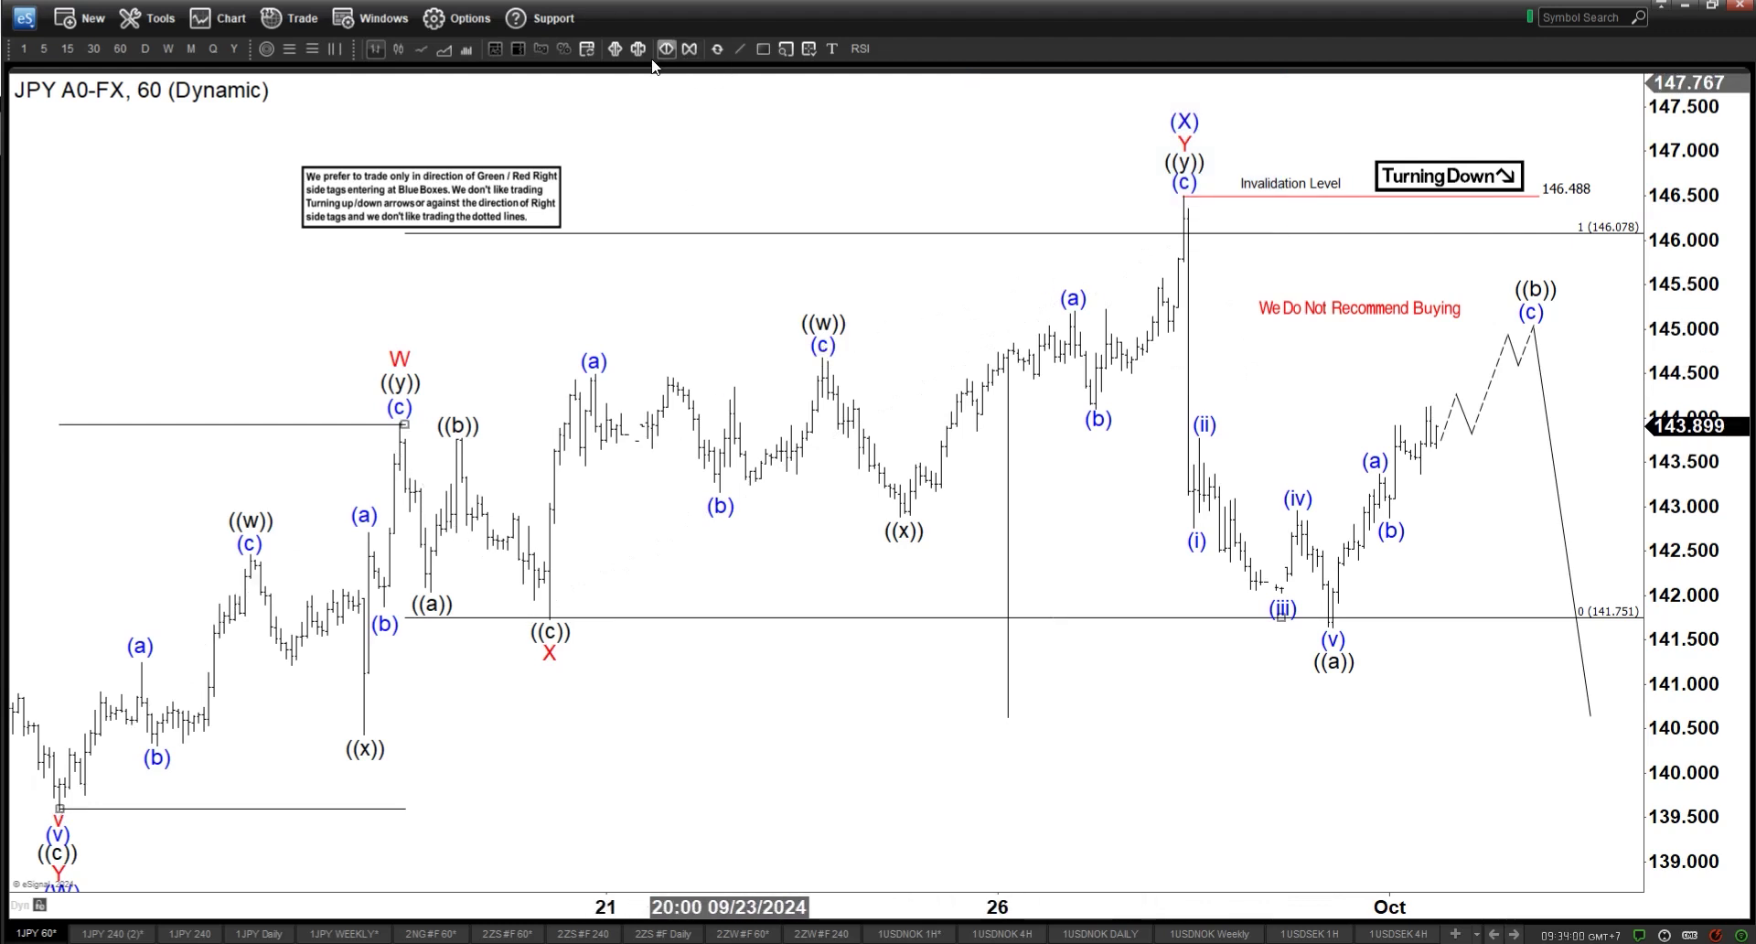
# - Draw connected trend lines from the (W) low to the (X) high, down to the ((a)) low and up to about 147.4
pyautogui.click(737, 51)
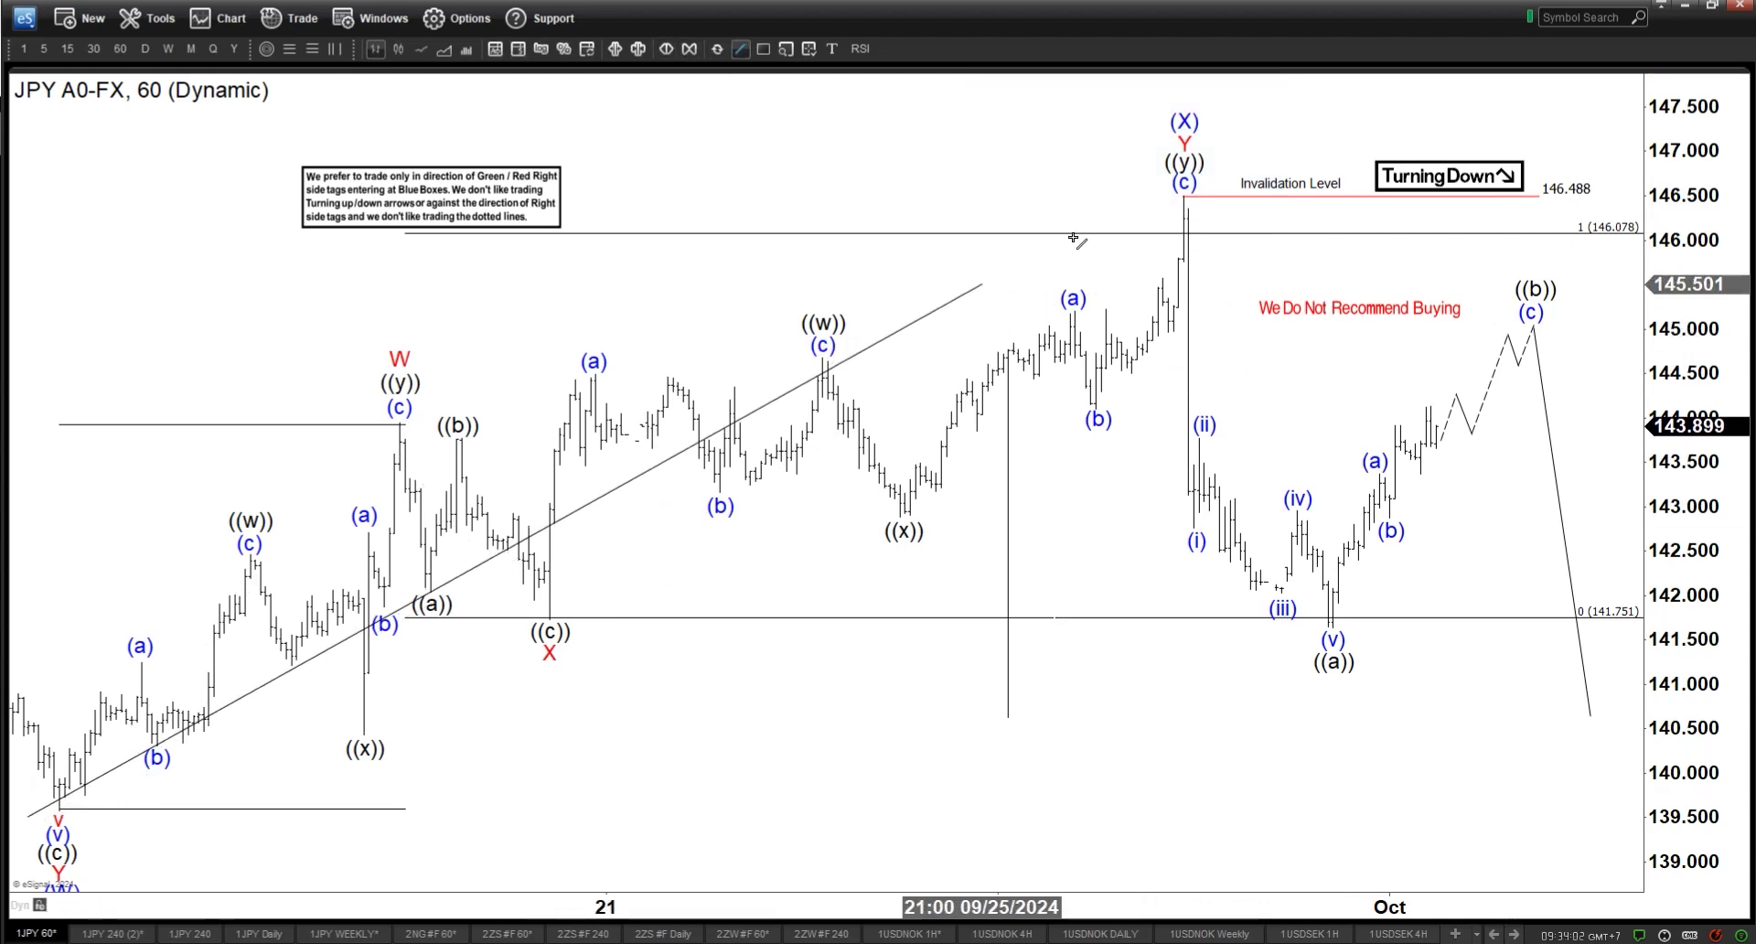
pyautogui.click(1148, 207)
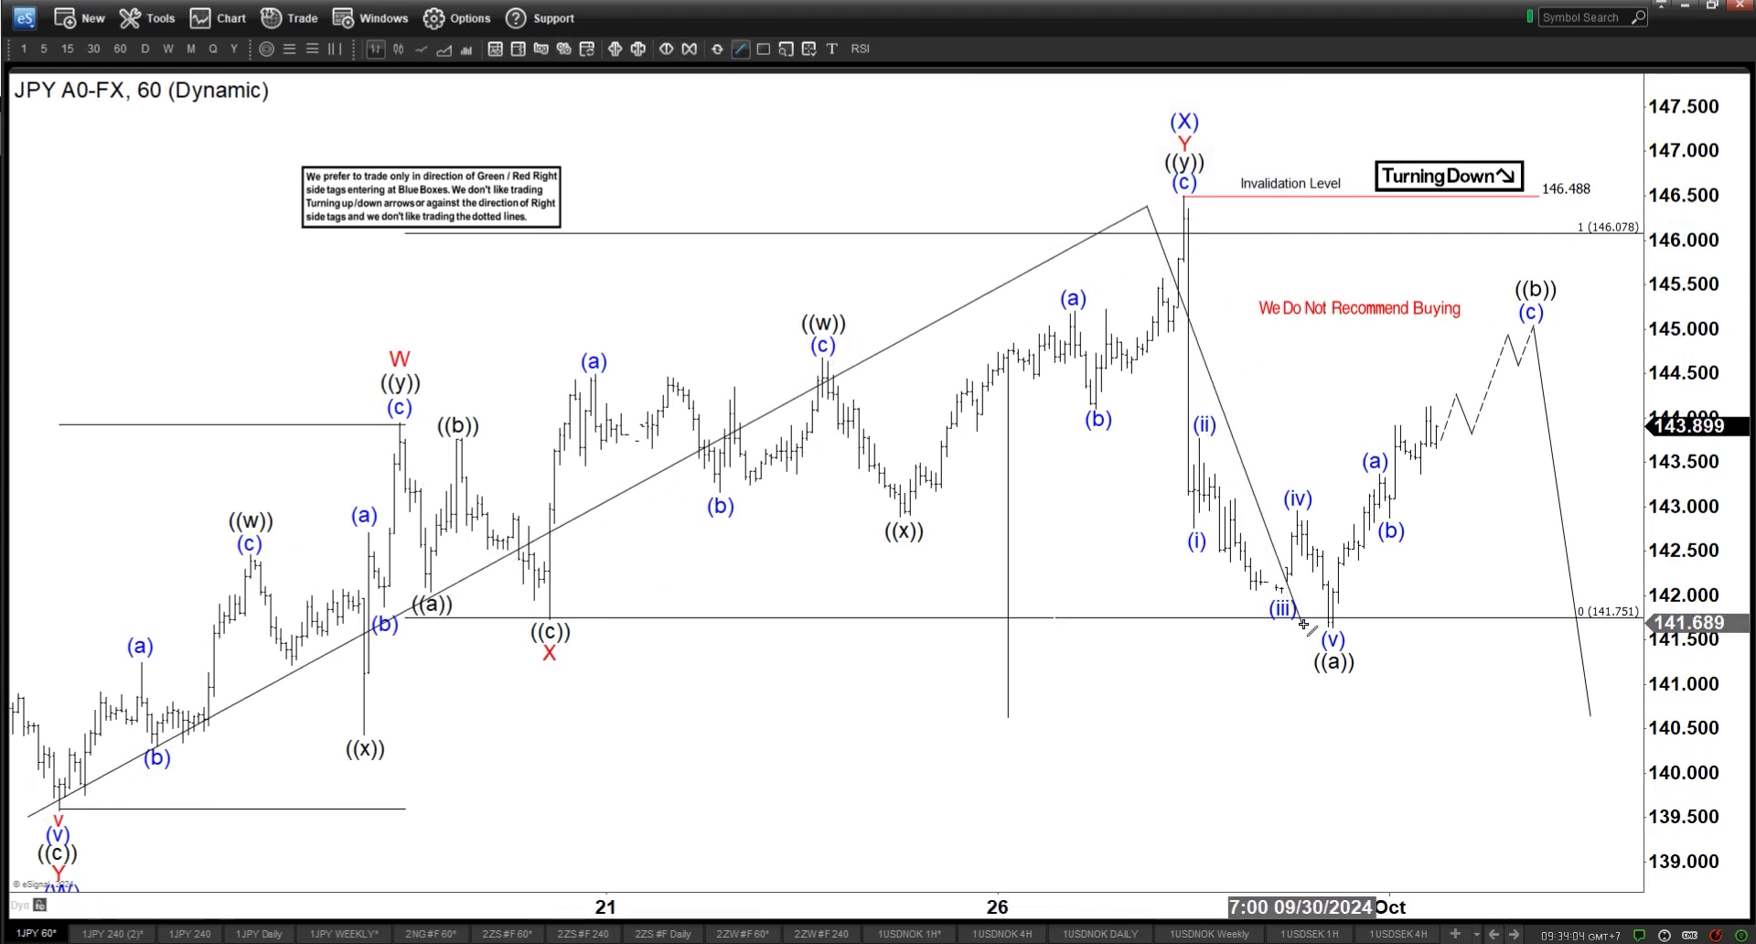
pyautogui.click(1301, 619)
pyautogui.click(1508, 108)
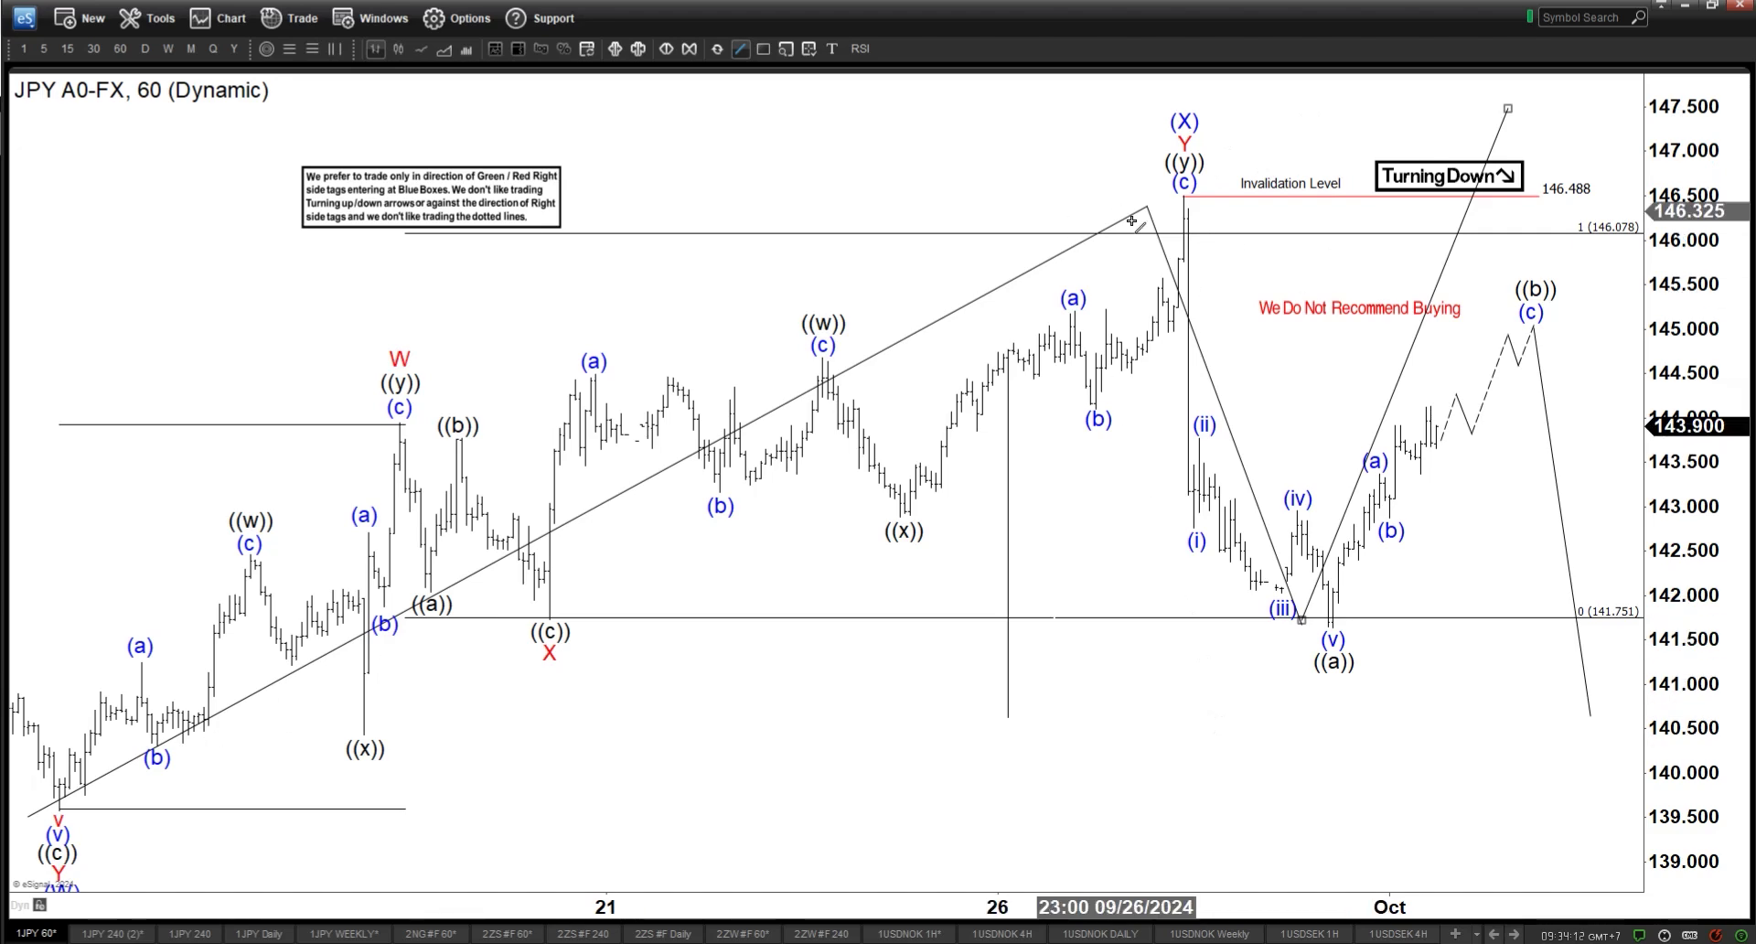
# - Draw a short level line at about 148.3 beyond the latest bars and a steep falling line from it to about 139.6
pyautogui.moveTo(1534, 174); pyautogui.dragTo(1486, 179)
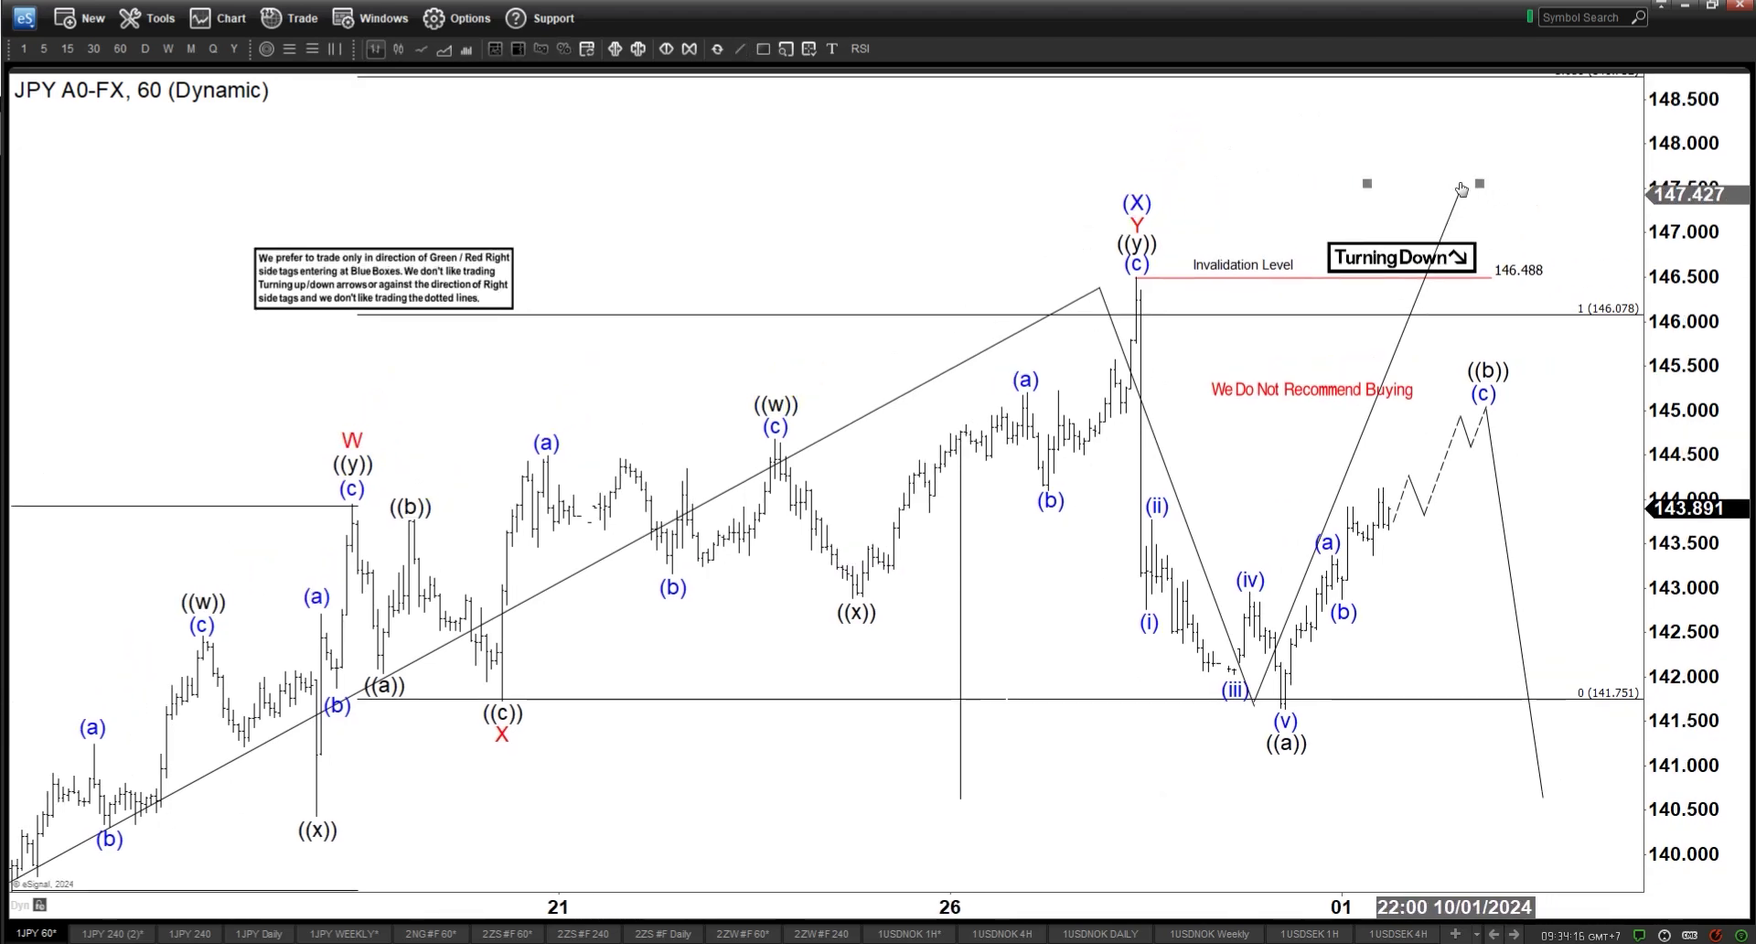
pyautogui.click(741, 48)
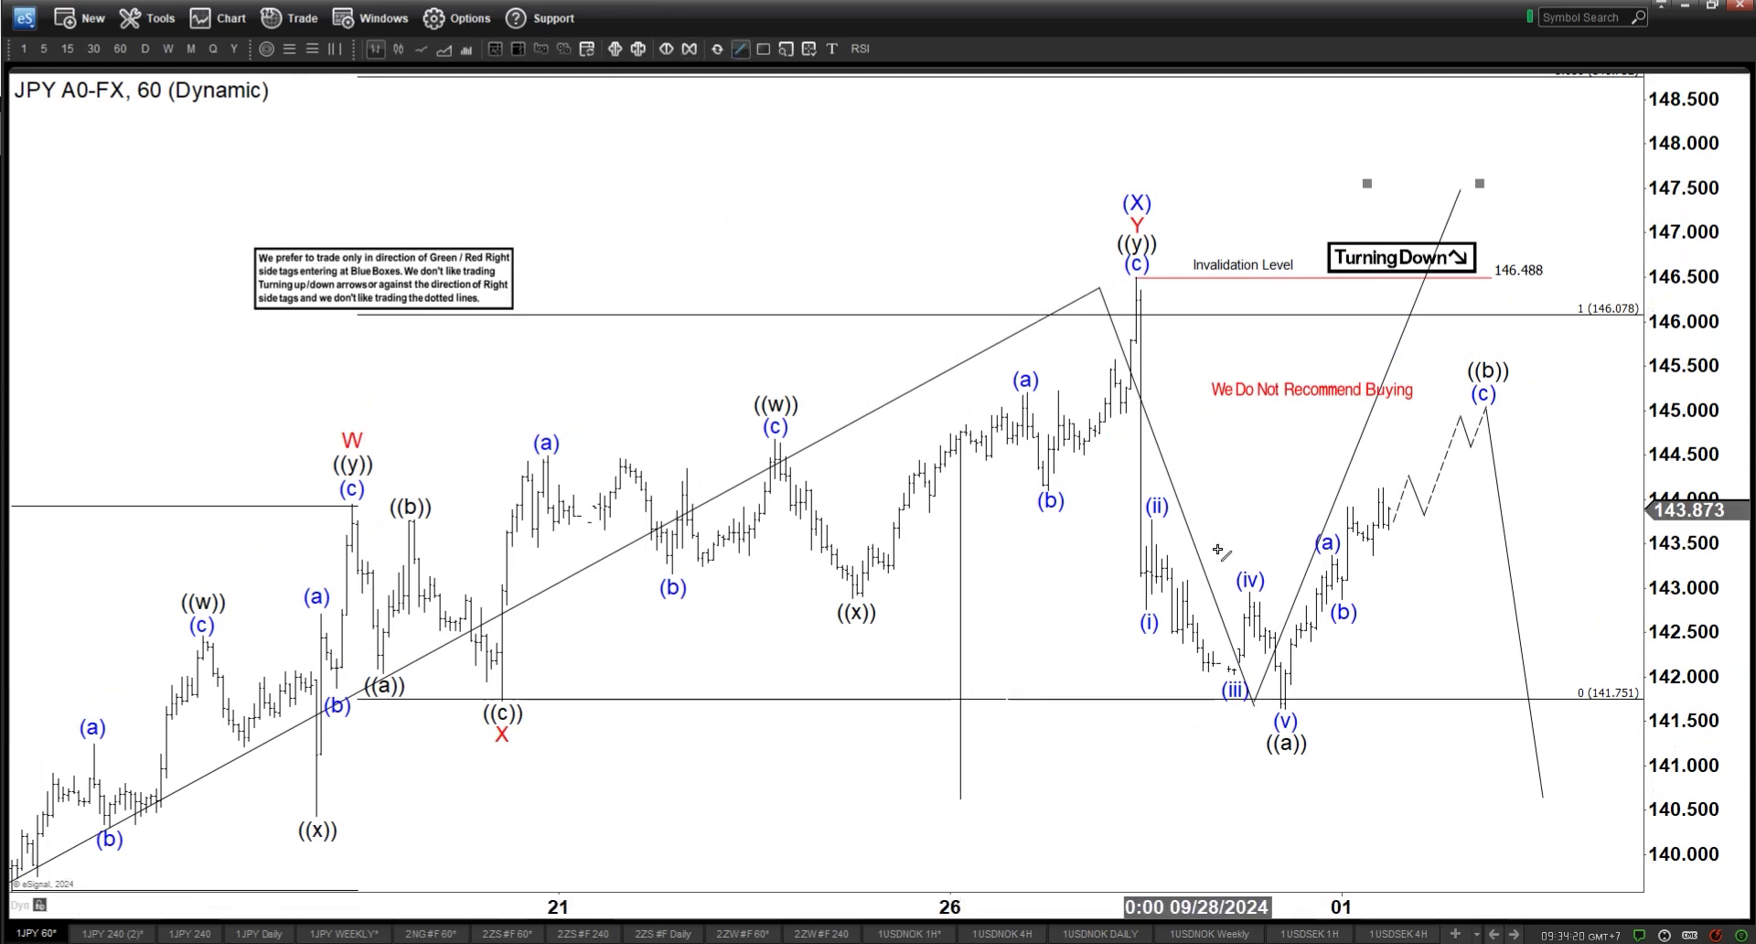
pyautogui.moveTo(1383, 121)
pyautogui.mouseDown()
pyautogui.moveTo(1543, 118)
pyautogui.moveTo(1584, 887)
pyautogui.mouseUp()
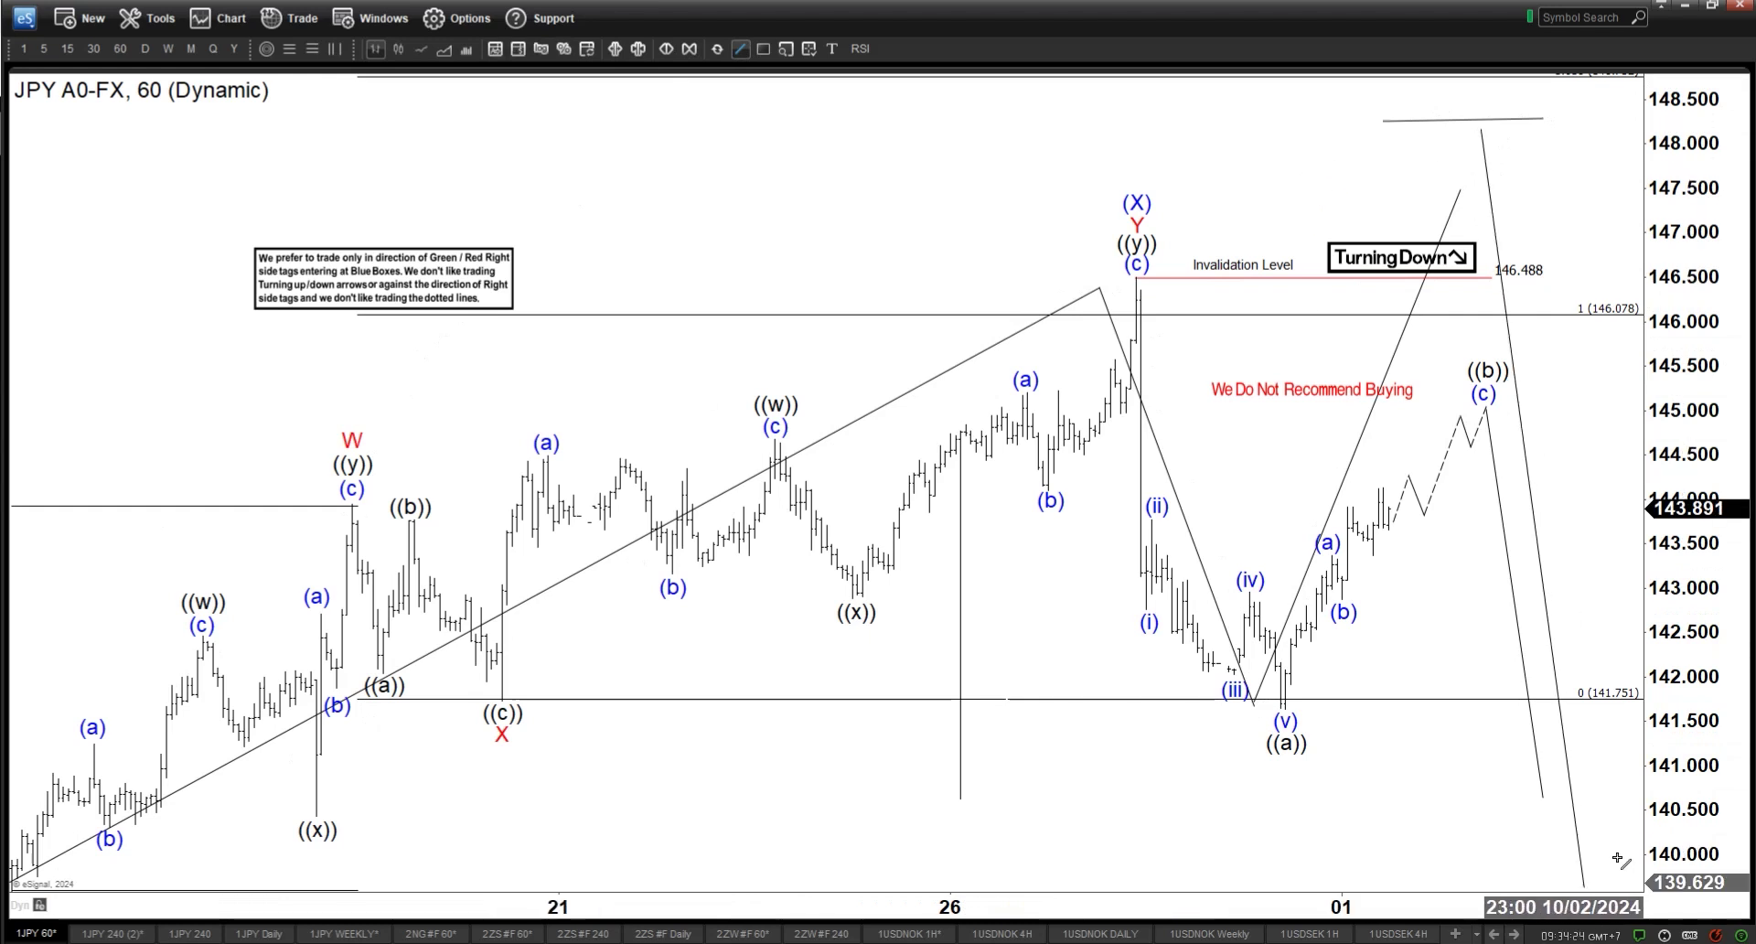
pyautogui.press('Escape')
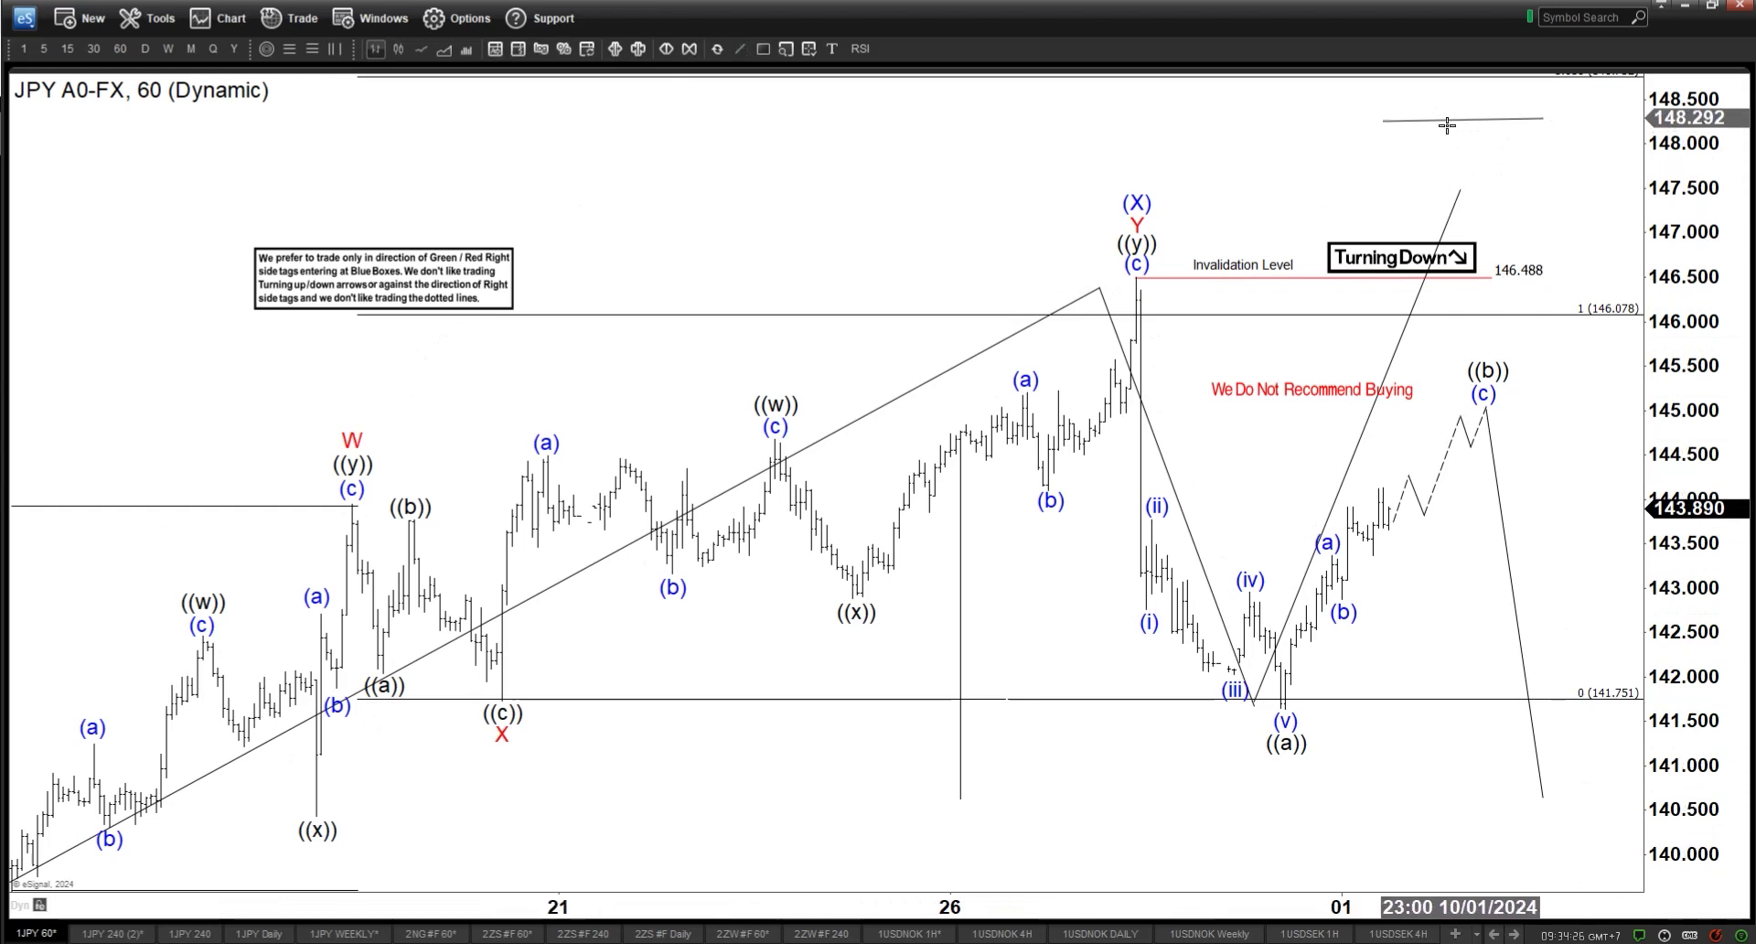
# - Remove the drawn projection lines and the swing trend lines from the 60-minute chart
pyautogui.hotkey('ctrl', 'z')
pyautogui.hotkey('ctrl', 'z')
pyautogui.hotkey('ctrl', 'z')
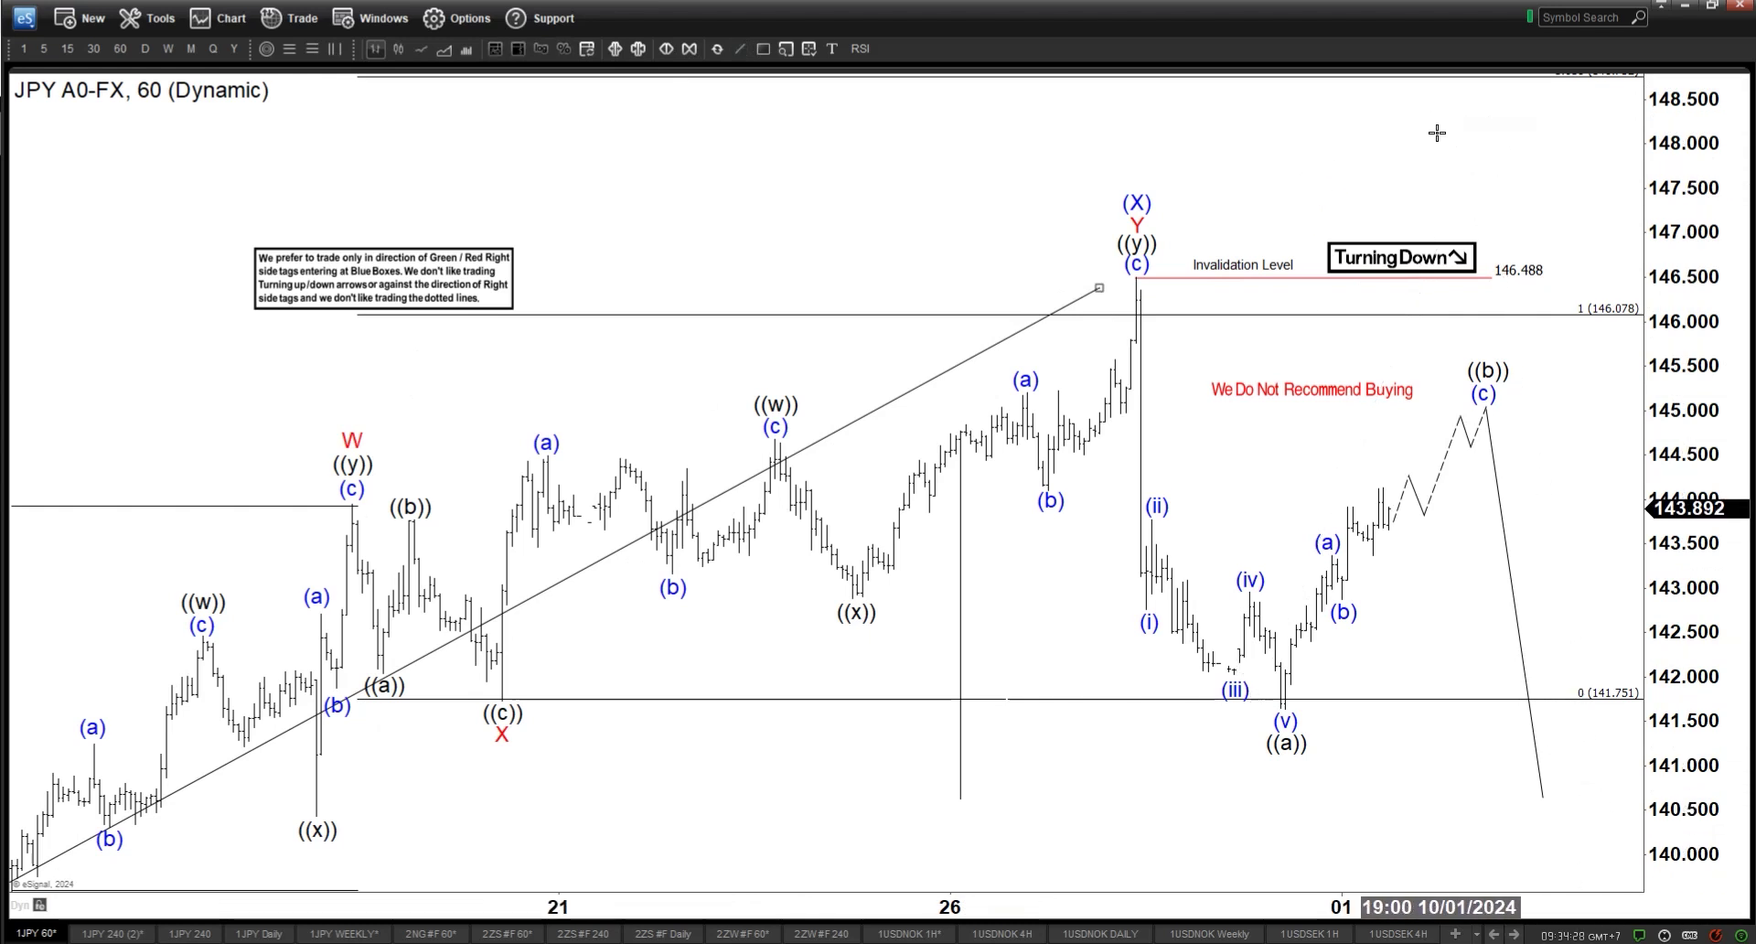
pyautogui.moveTo(1028, 599); pyautogui.dragTo(1088, 518)
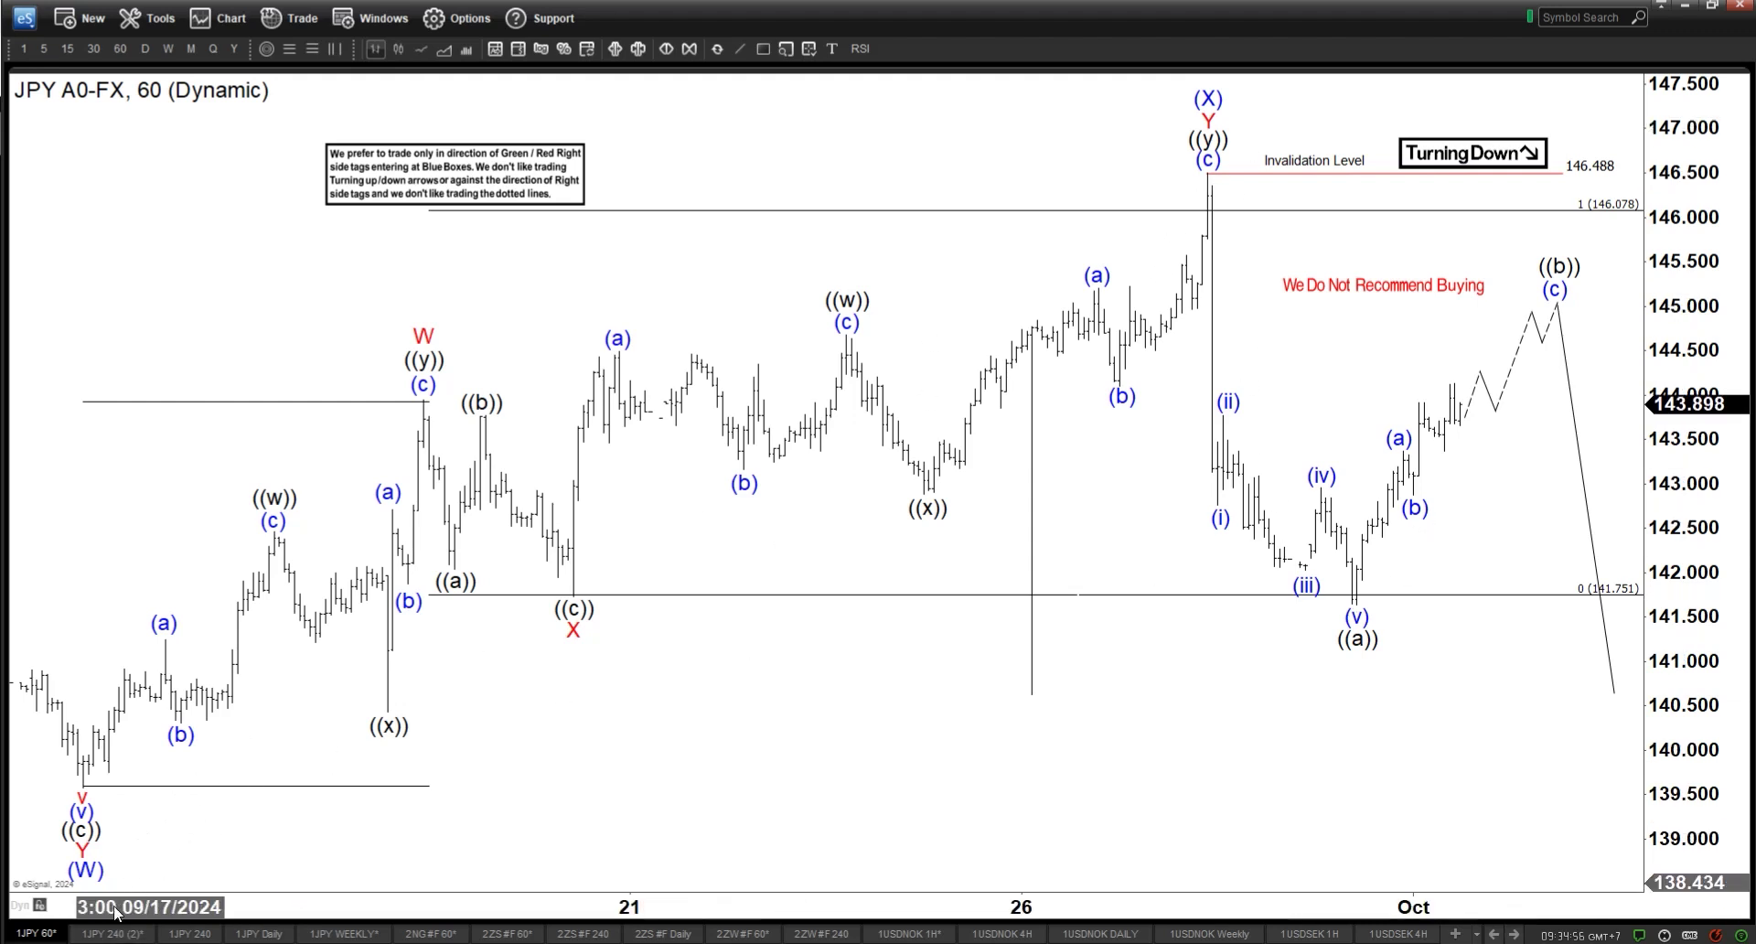
# - Switch to the unlabelled JPY 240-minute chart and fit the decline from the July high in view
pyautogui.click(84, 934)
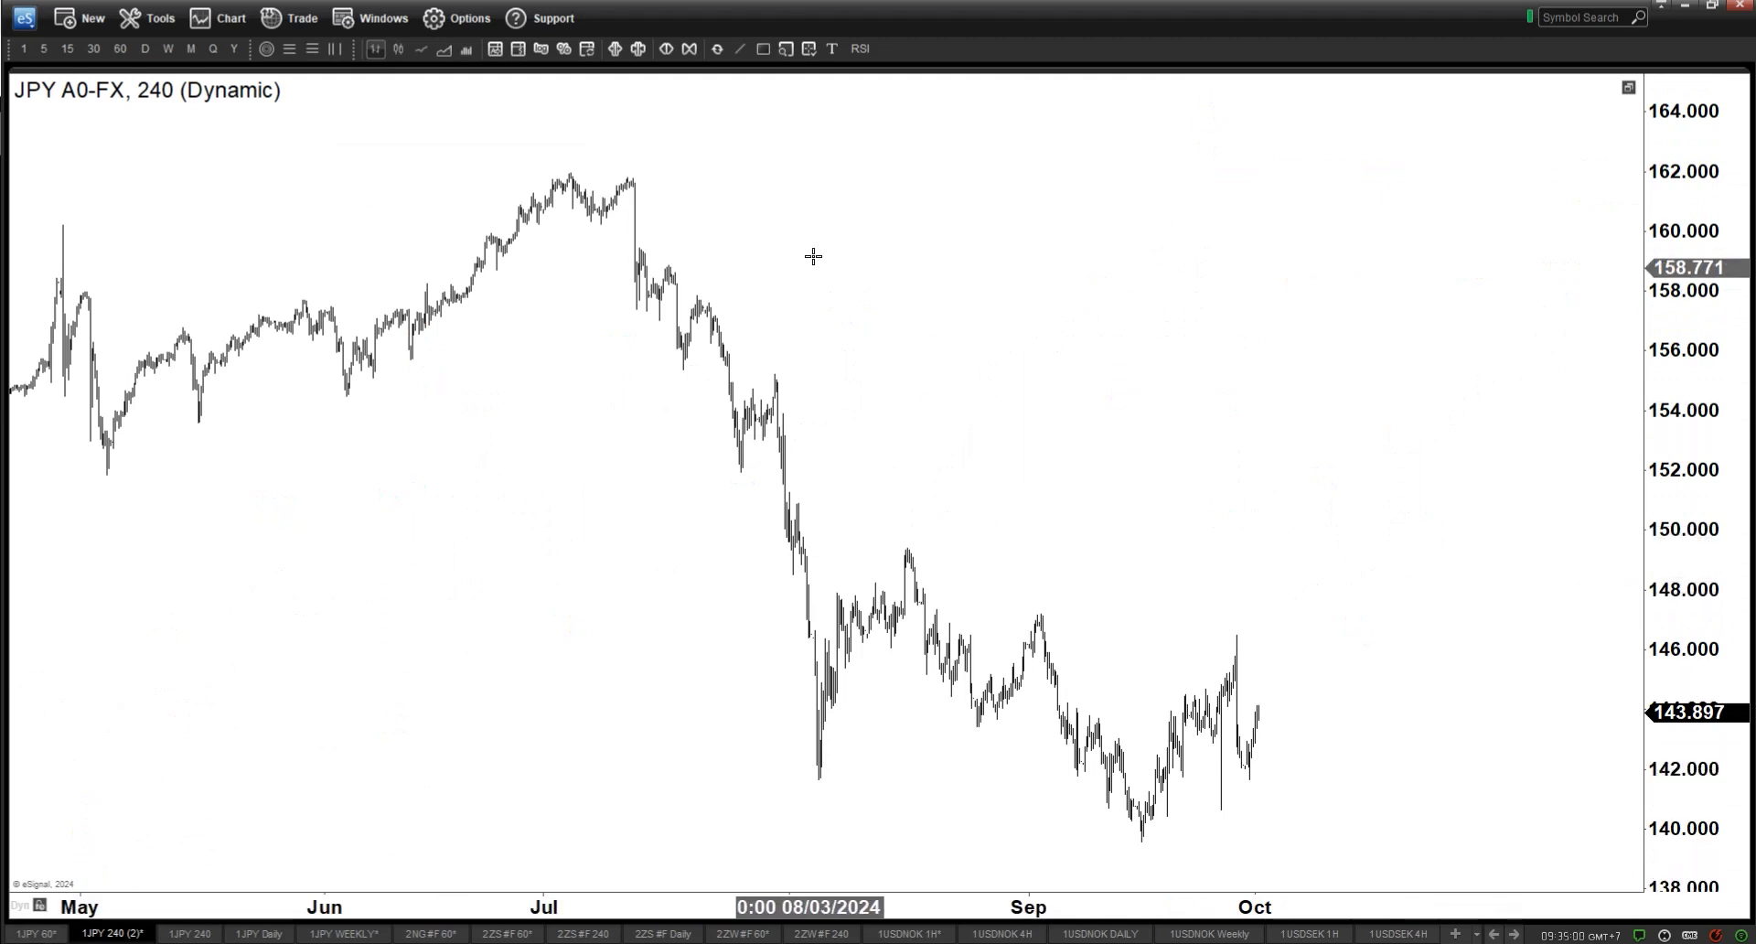
pyautogui.moveTo(358, 905); pyautogui.dragTo(1195, 470)
# - Trace the decline with trend lines through the July high, August low, August rebound high and September low, and undo them
pyautogui.click(740, 49)
pyautogui.moveTo(685, 156)
pyautogui.mouseDown()
pyautogui.moveTo(896, 686)
pyautogui.moveTo(901, 768)
pyautogui.moveTo(978, 530)
pyautogui.moveTo(1195, 831)
pyautogui.mouseUp()
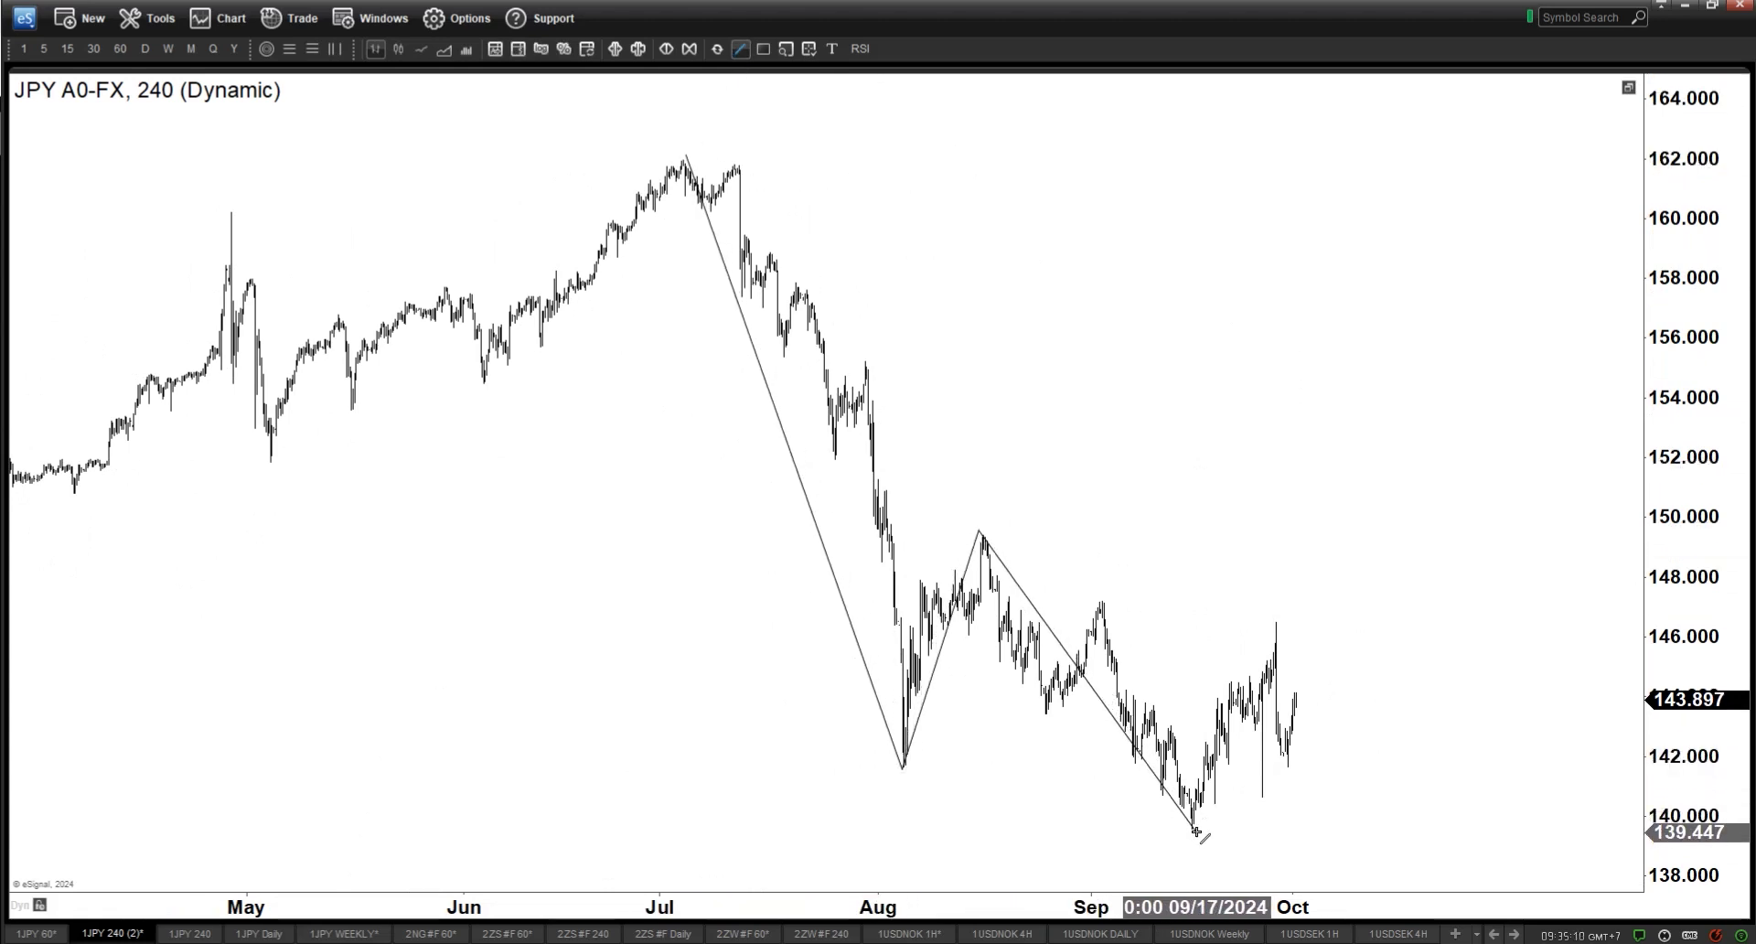
pyautogui.press('Escape')
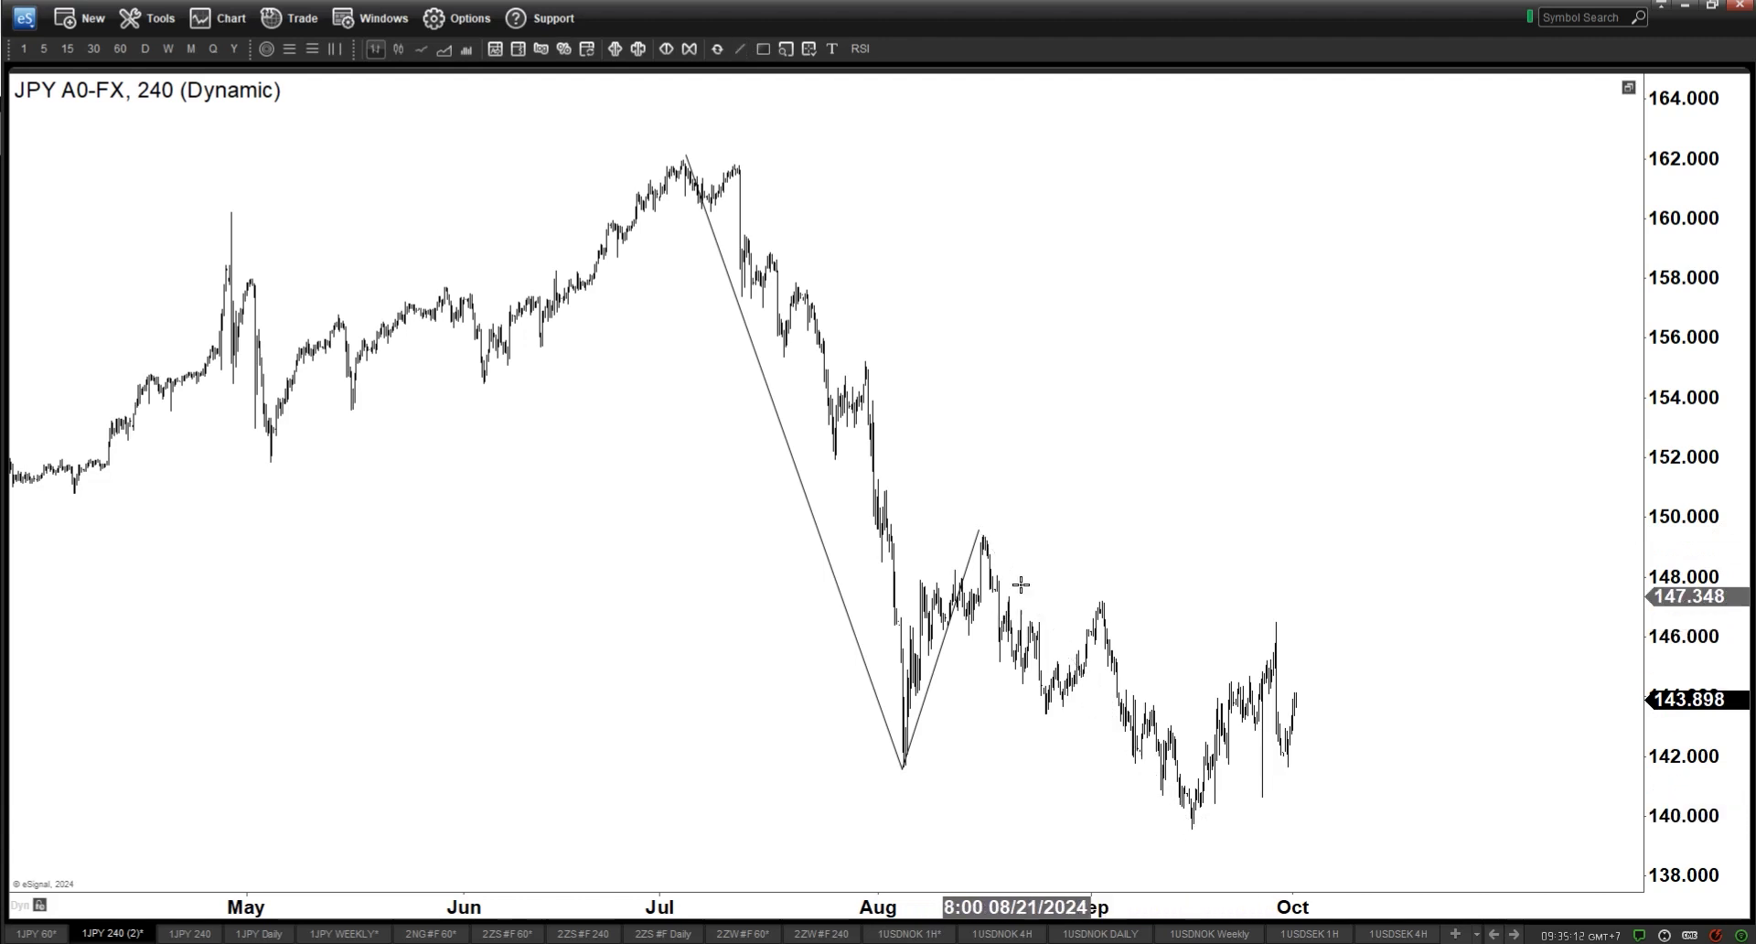
pyautogui.hotkey('ctrl', 'z')
pyautogui.hotkey('ctrl', 'z')
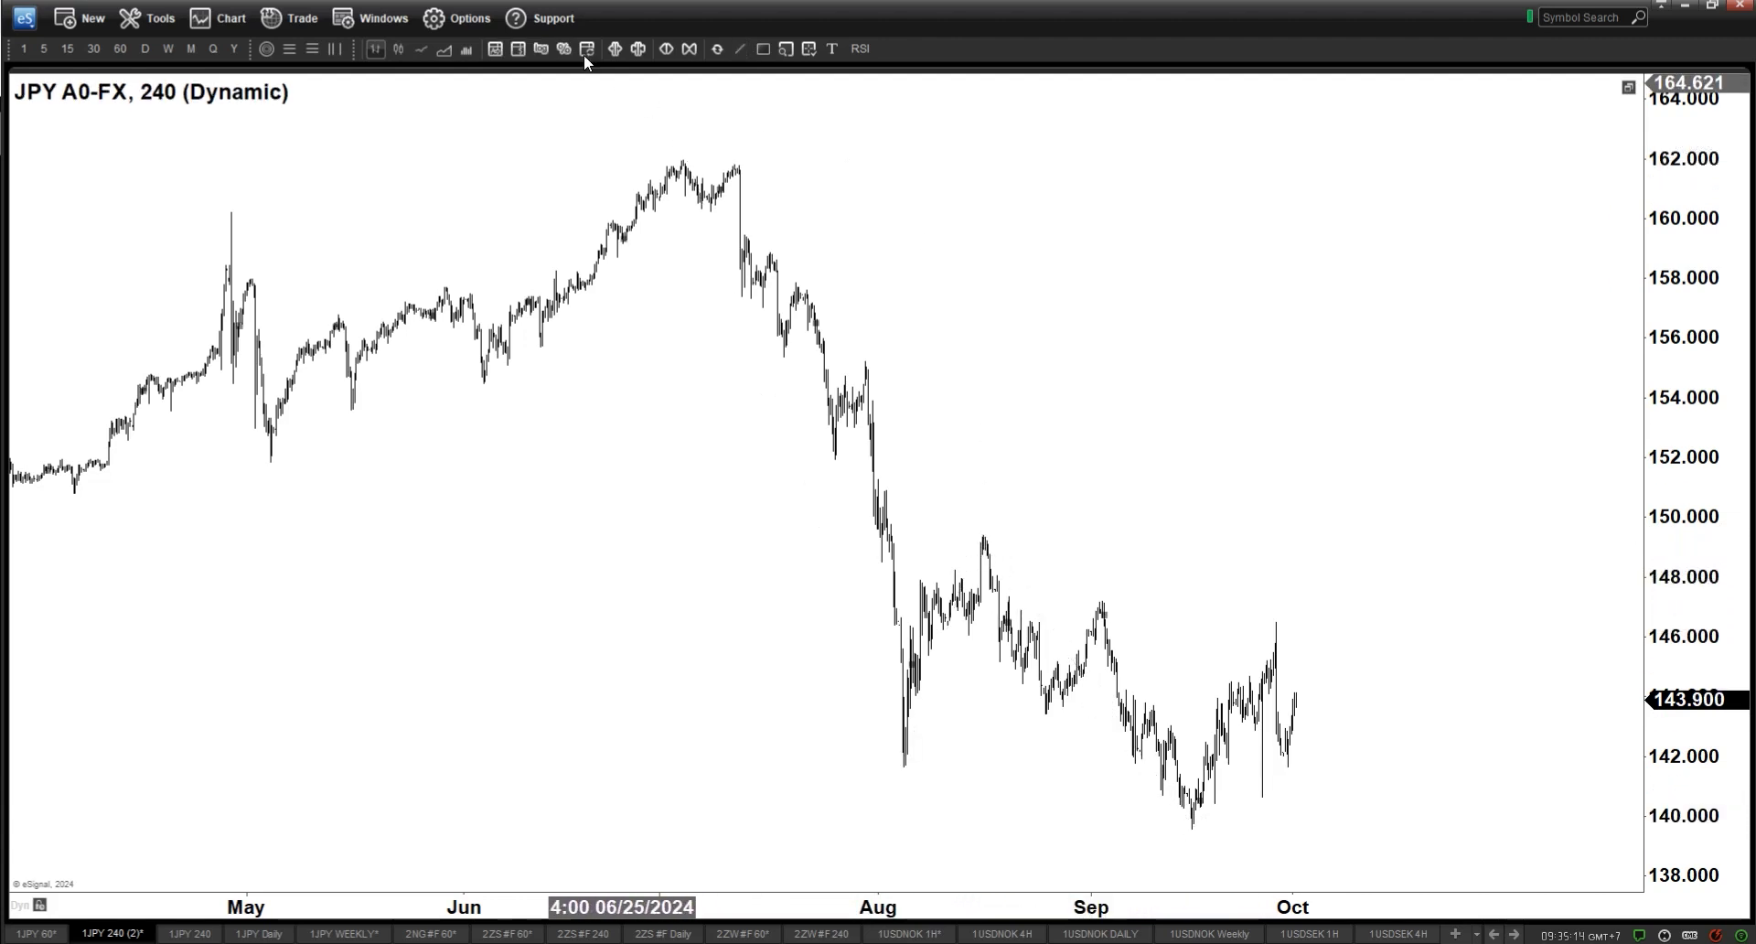
# - Draw a Fibonacci extension from the July high to the August low, projected from the rebound high at about 149.4, and enable its 0.618 level
pyautogui.click(317, 53)
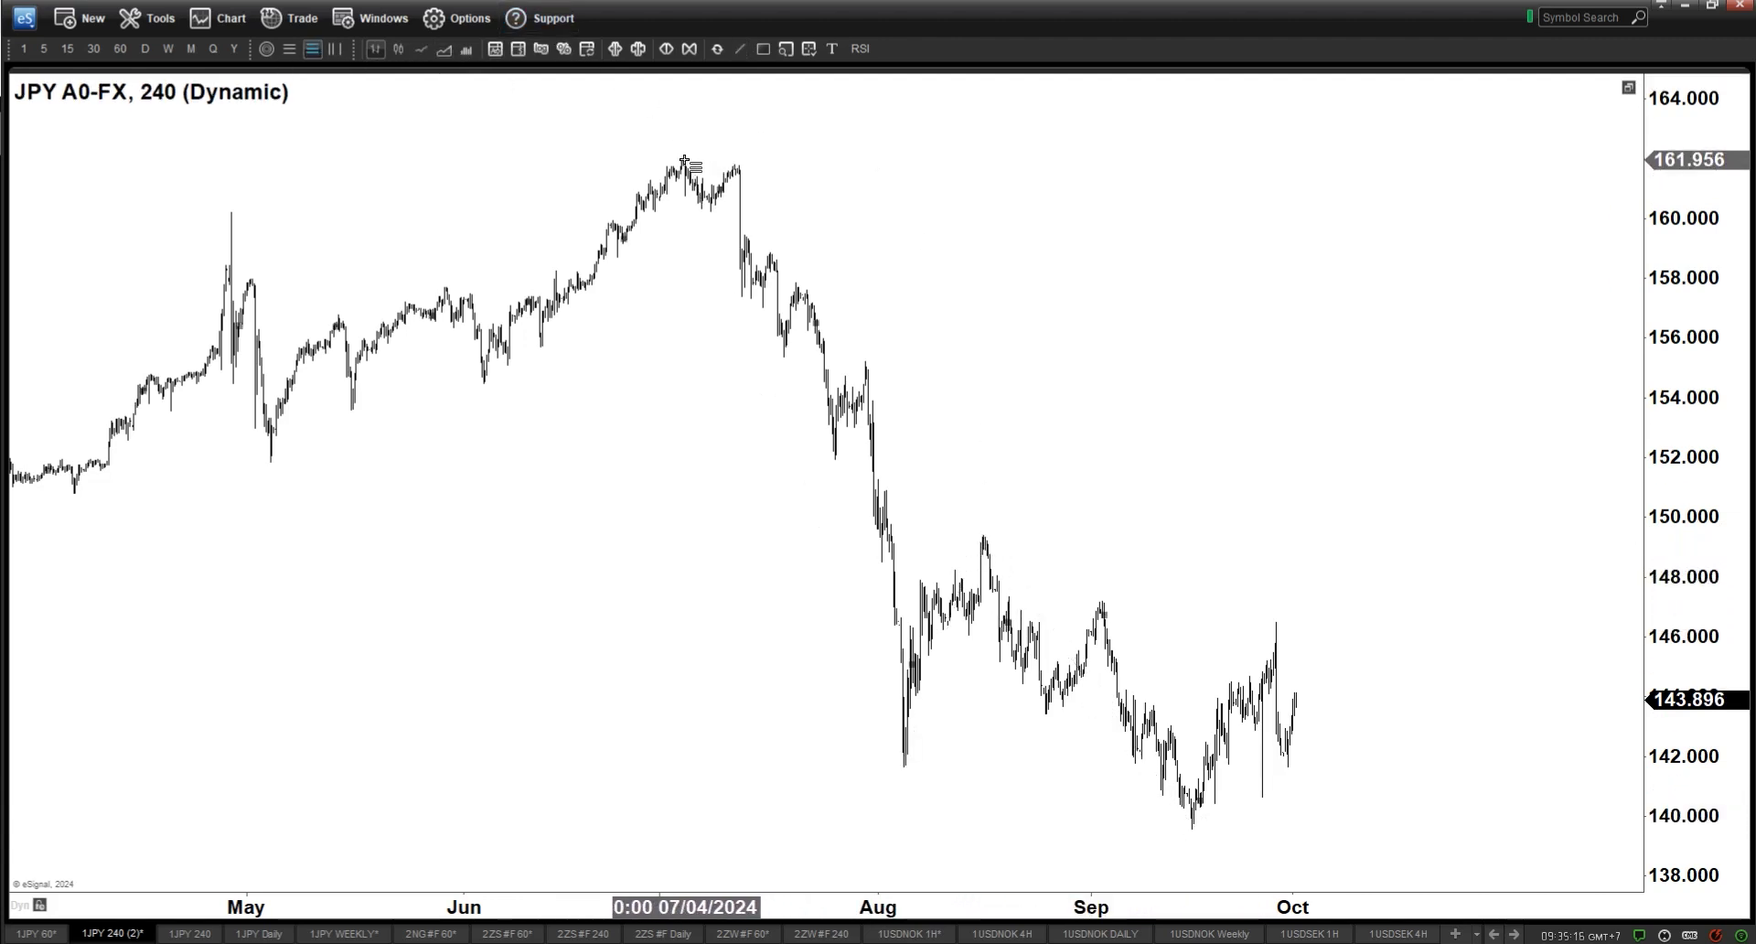
pyautogui.moveTo(683, 159)
pyautogui.mouseDown()
pyautogui.moveTo(850, 525)
pyautogui.moveTo(929, 768)
pyautogui.mouseUp()
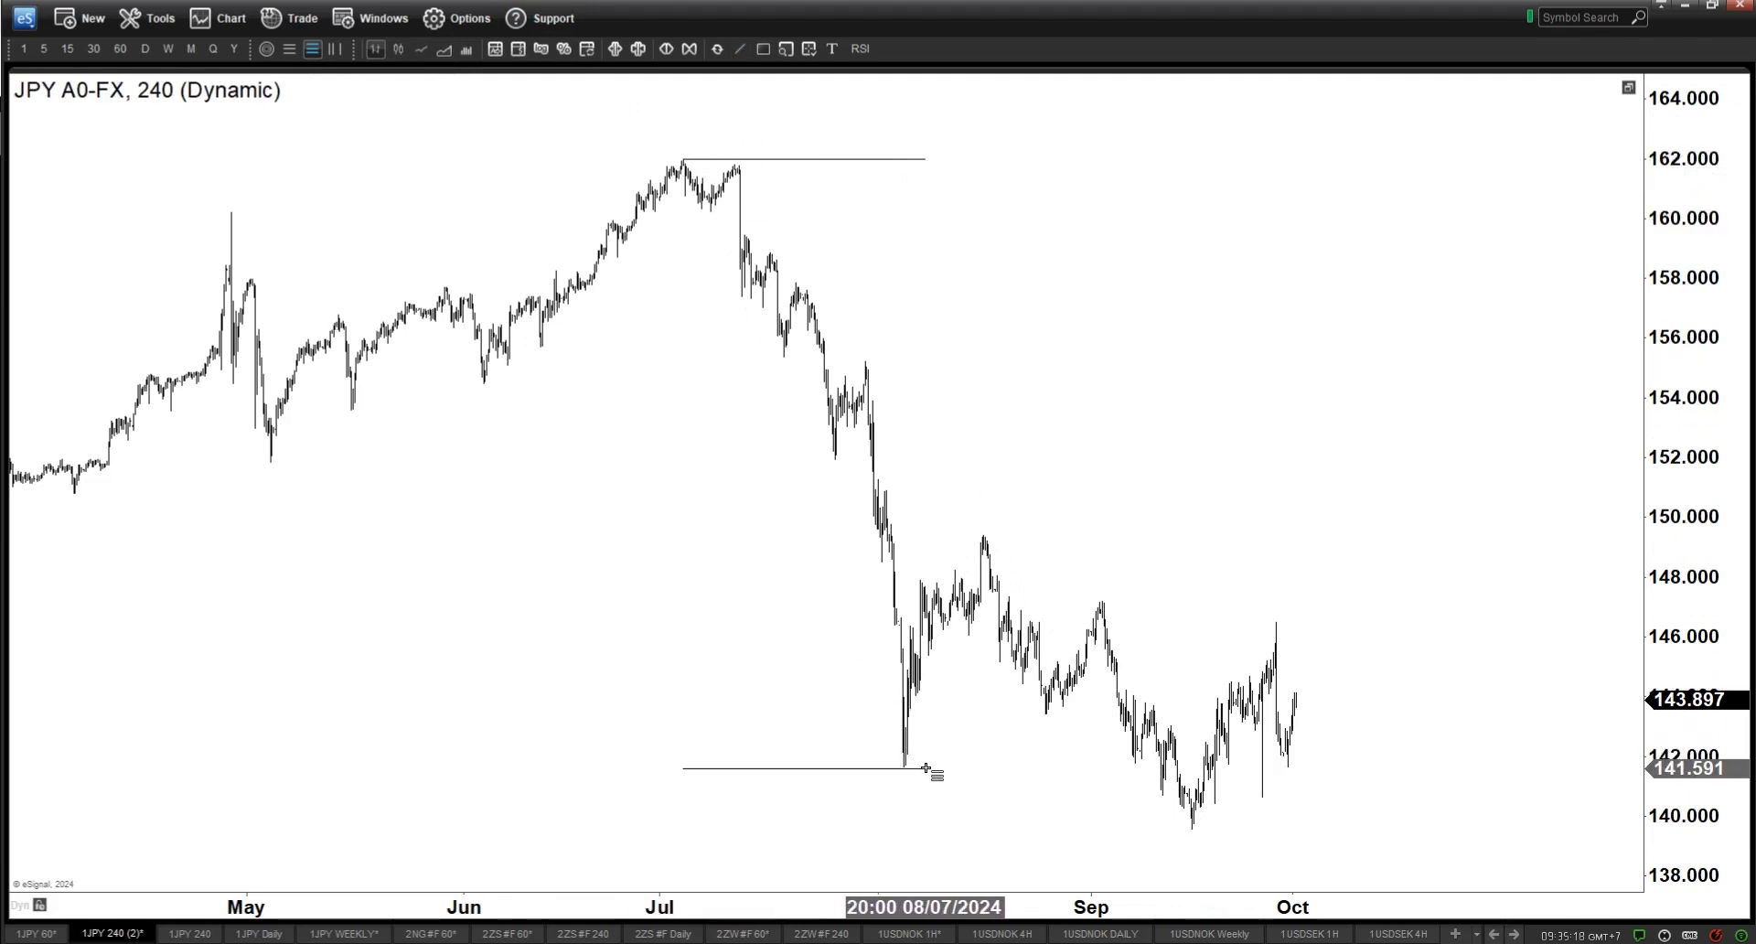
pyautogui.click(1490, 537)
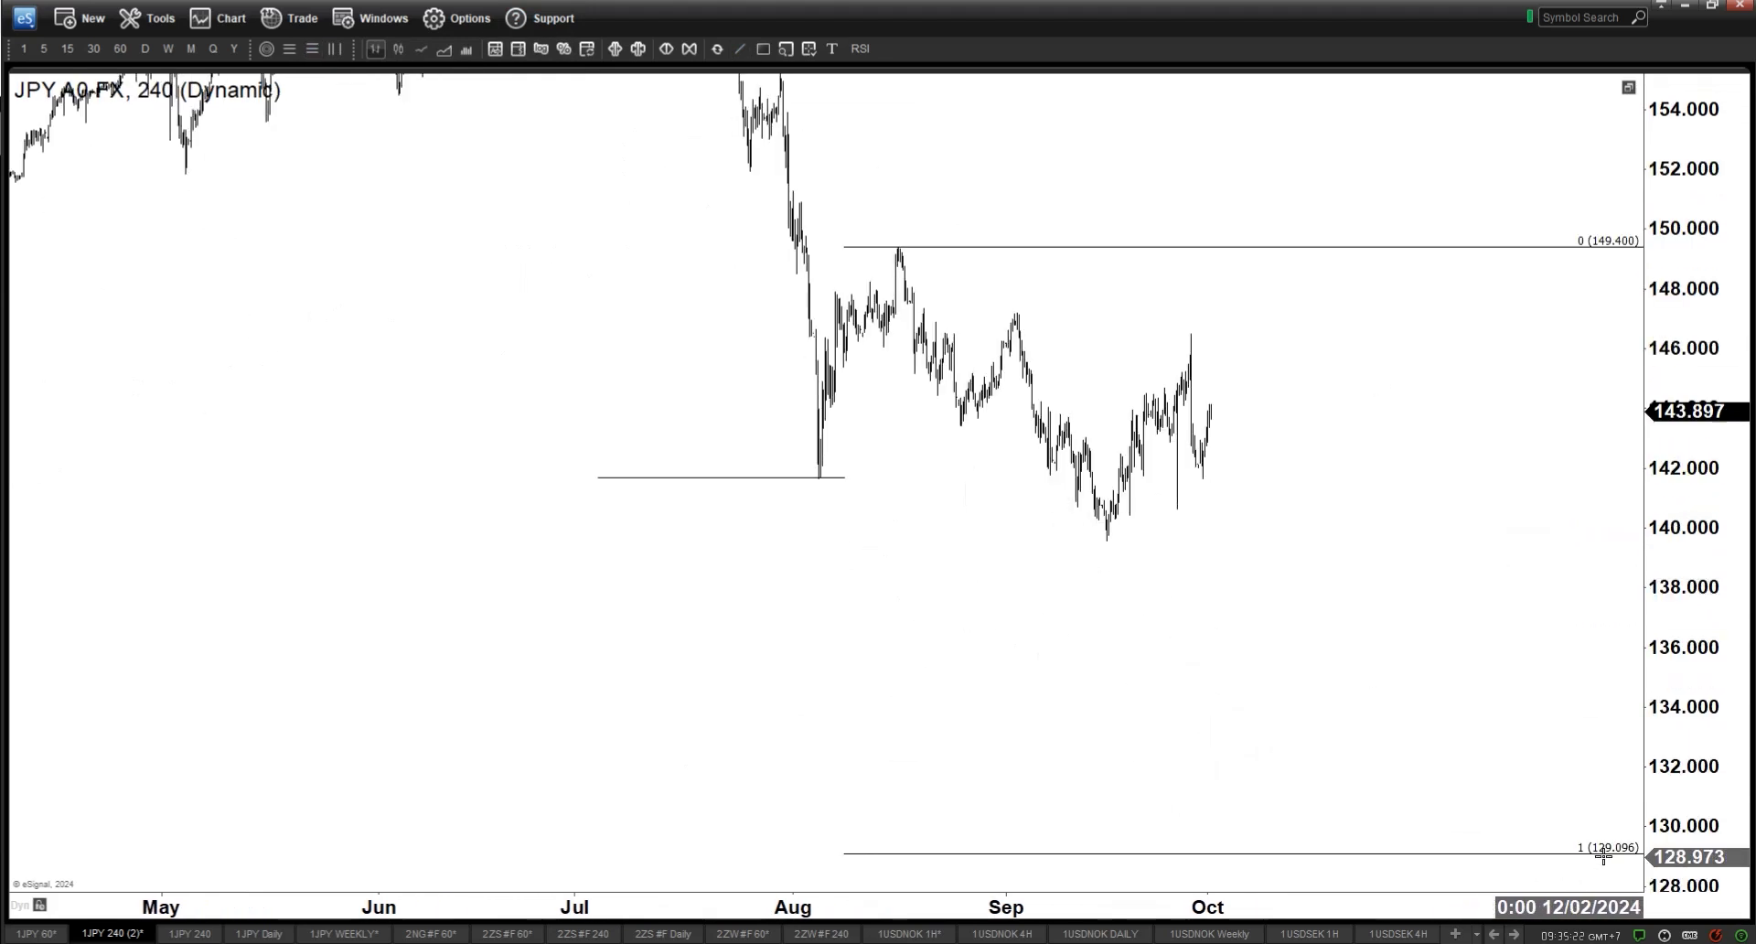
pyautogui.doubleClick(1562, 855)
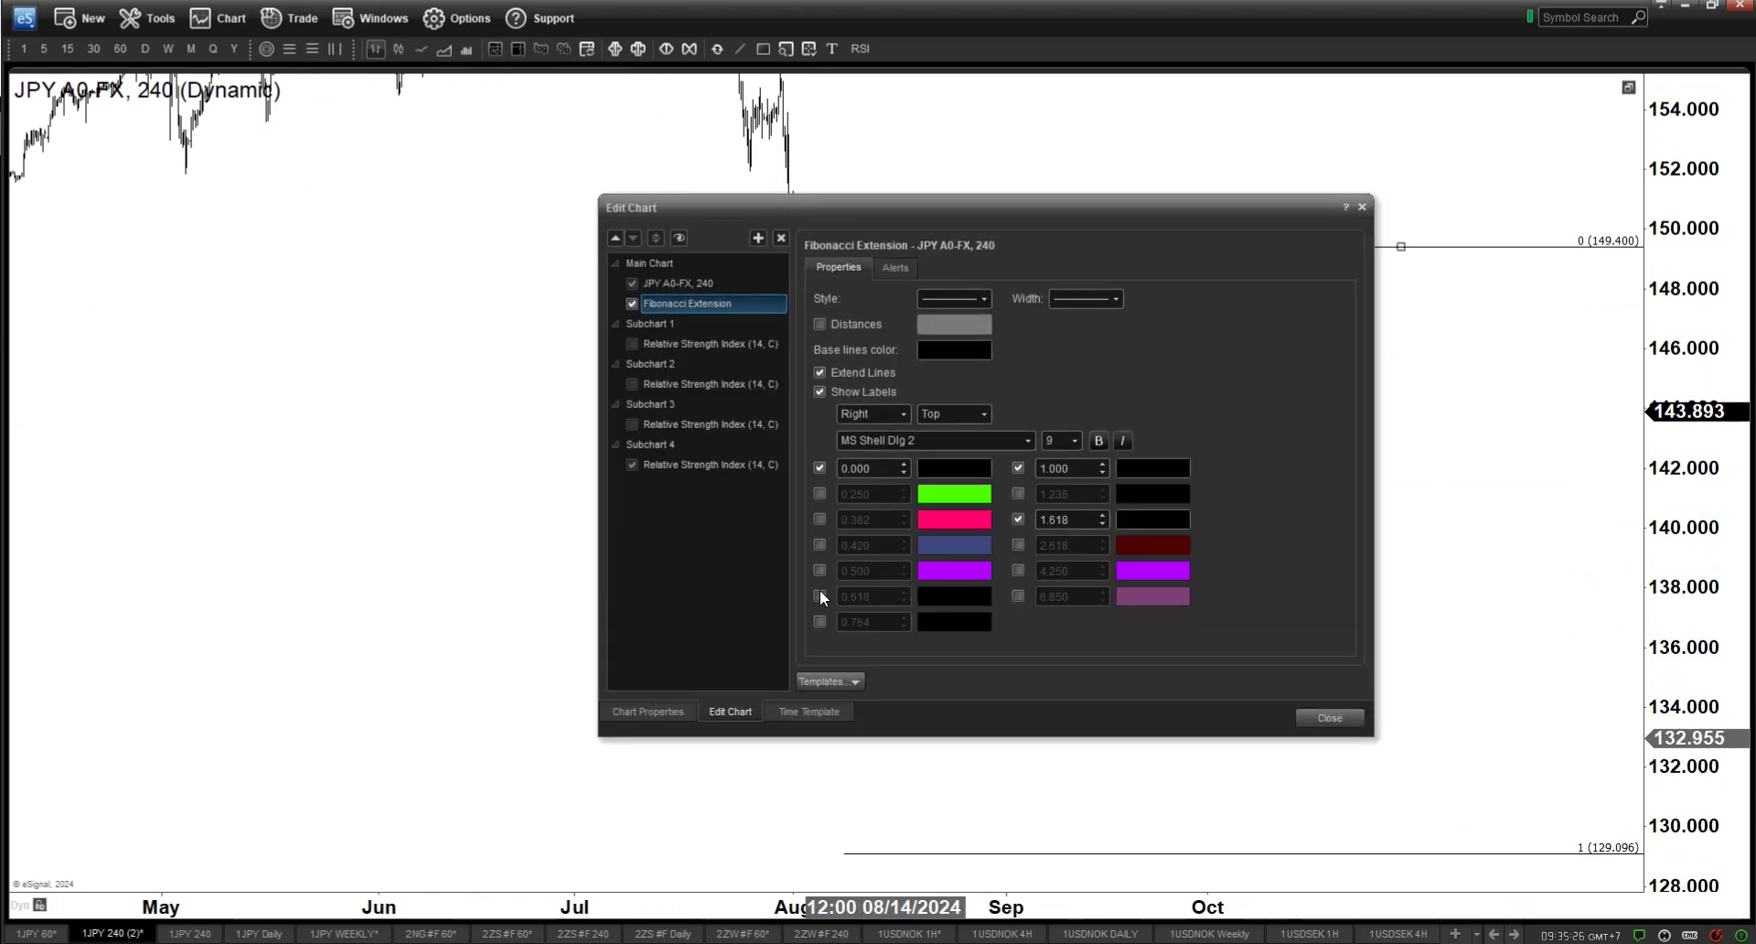
pyautogui.click(820, 595)
pyautogui.click(1330, 718)
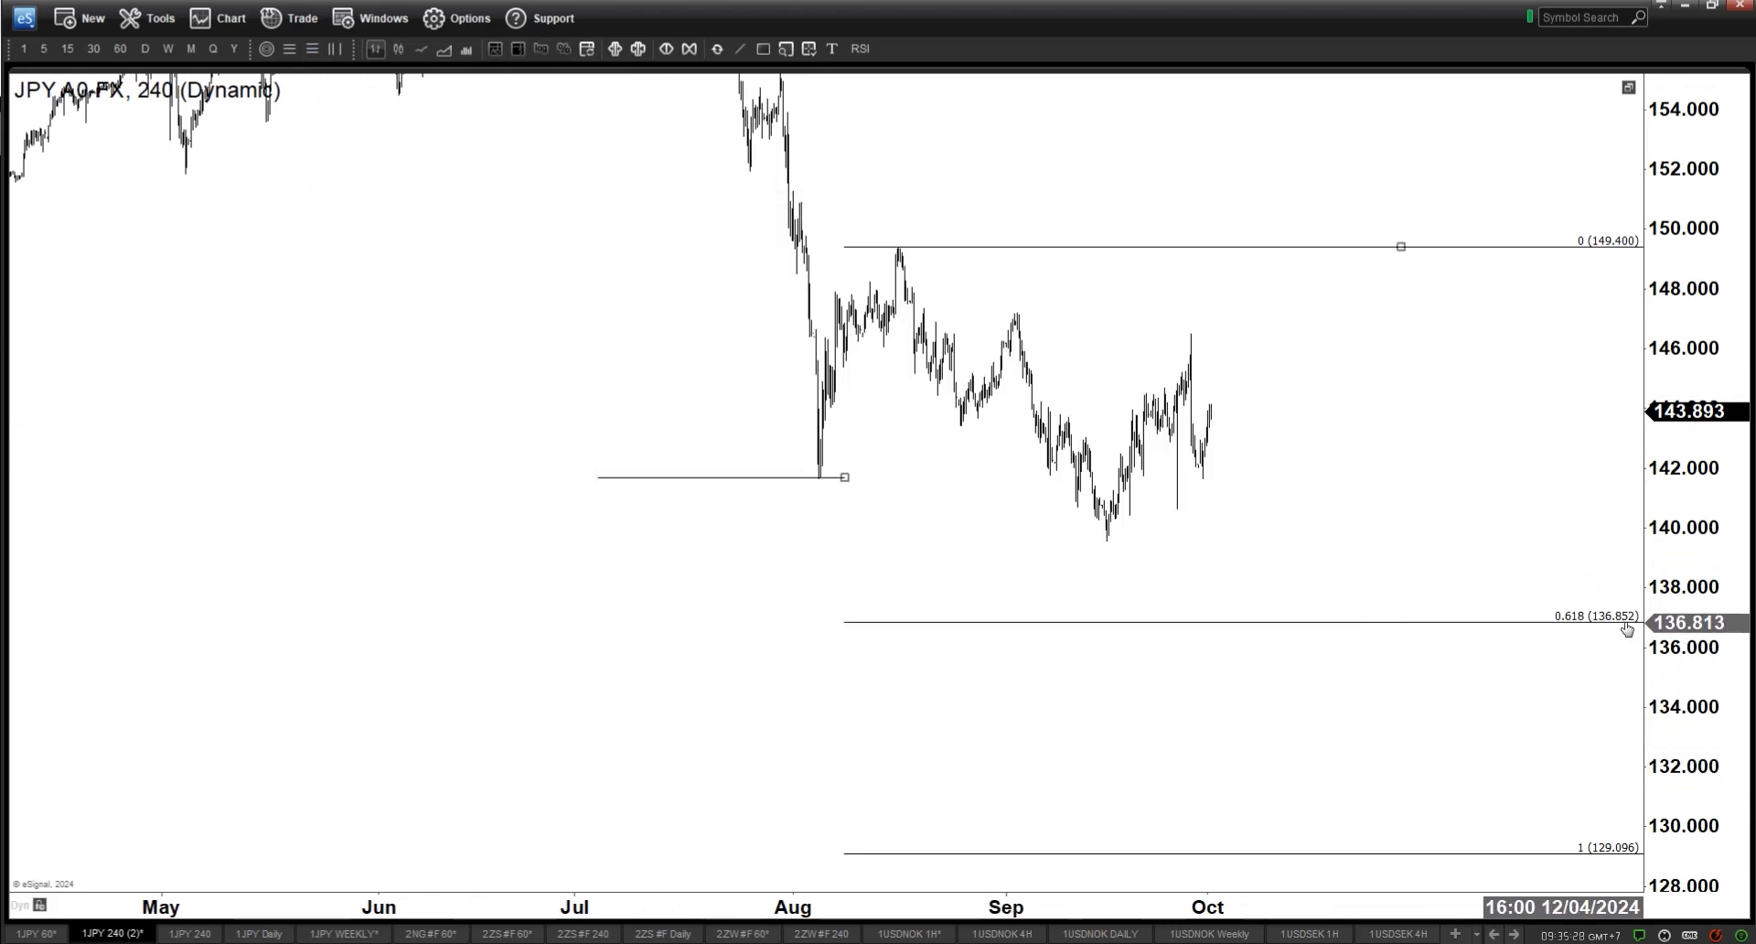
# - Copy the blue (W) label from the 60-minute chart to the 240-minute chart's September low and add an (X) label at the late September high
pyautogui.moveTo(1439, 430); pyautogui.dragTo(1298, 628)
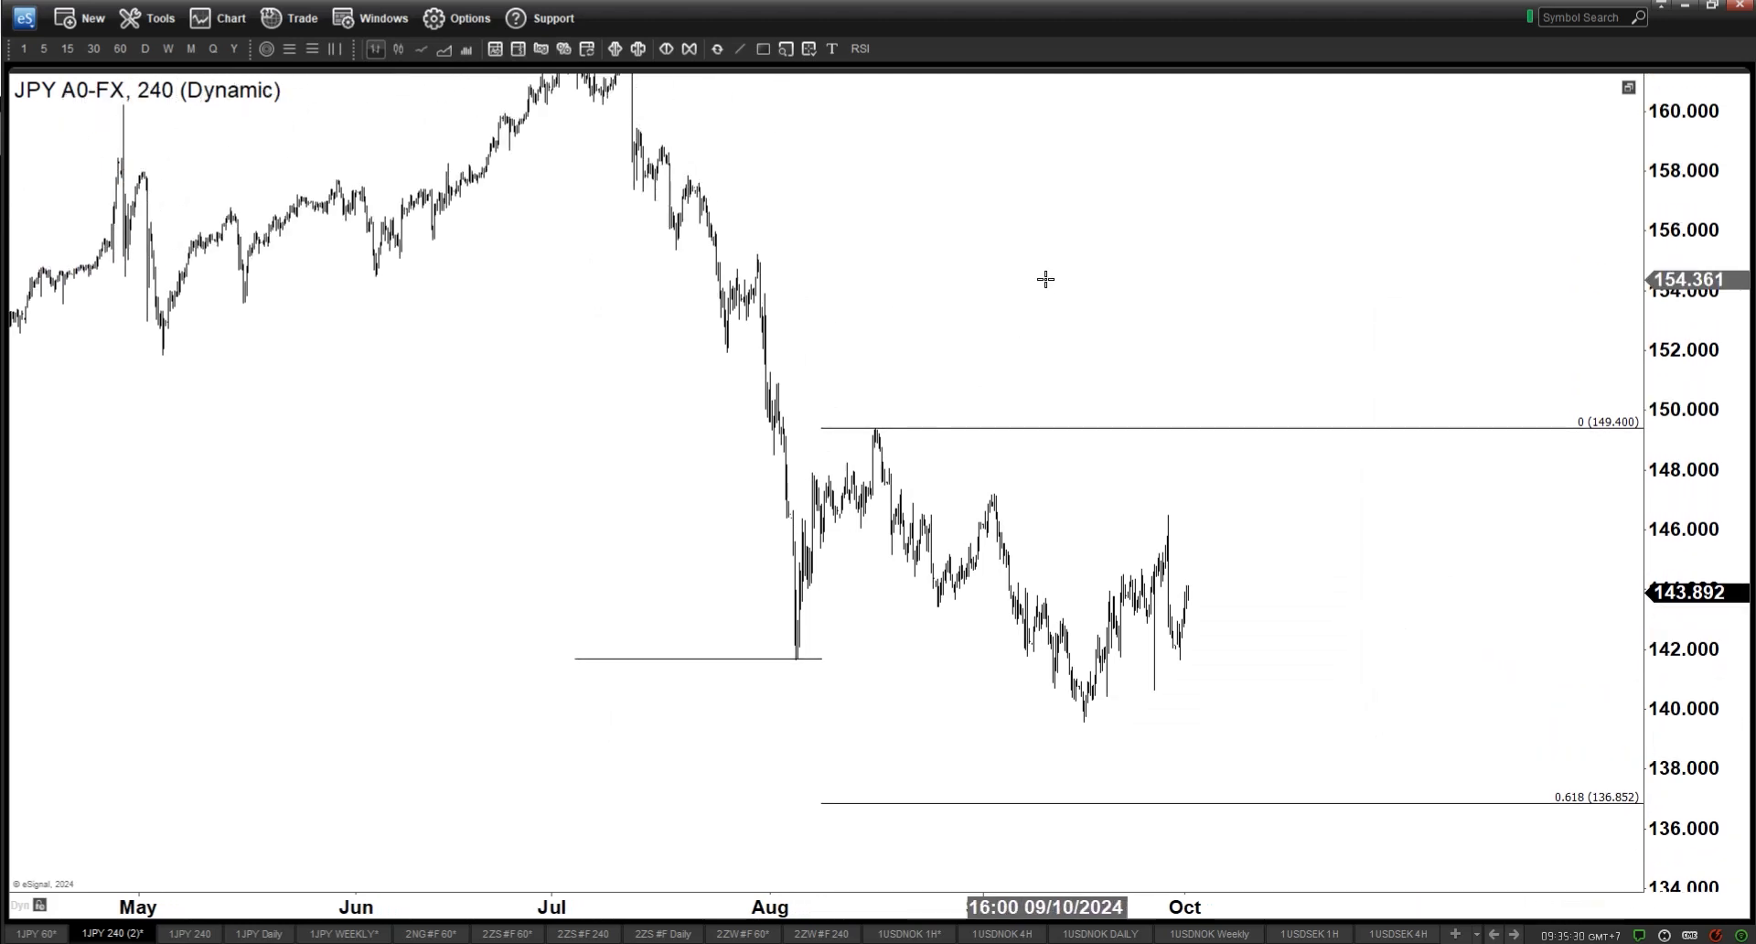
pyautogui.moveTo(1043, 278); pyautogui.dragTo(861, 306)
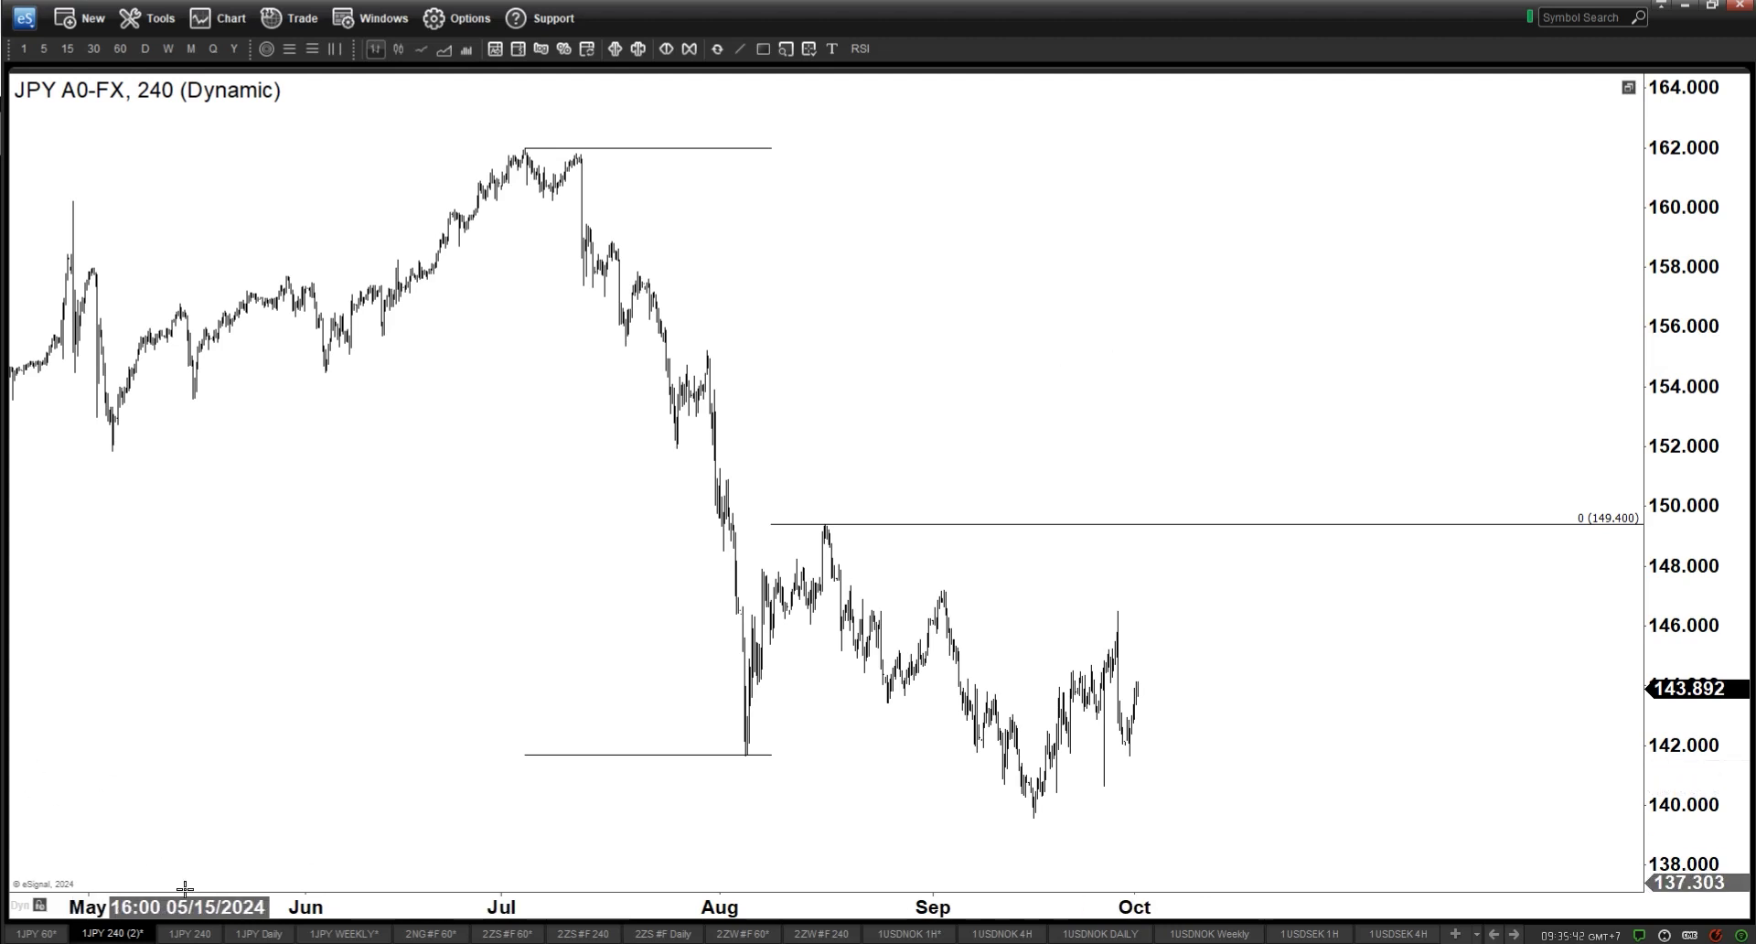
pyautogui.click(37, 933)
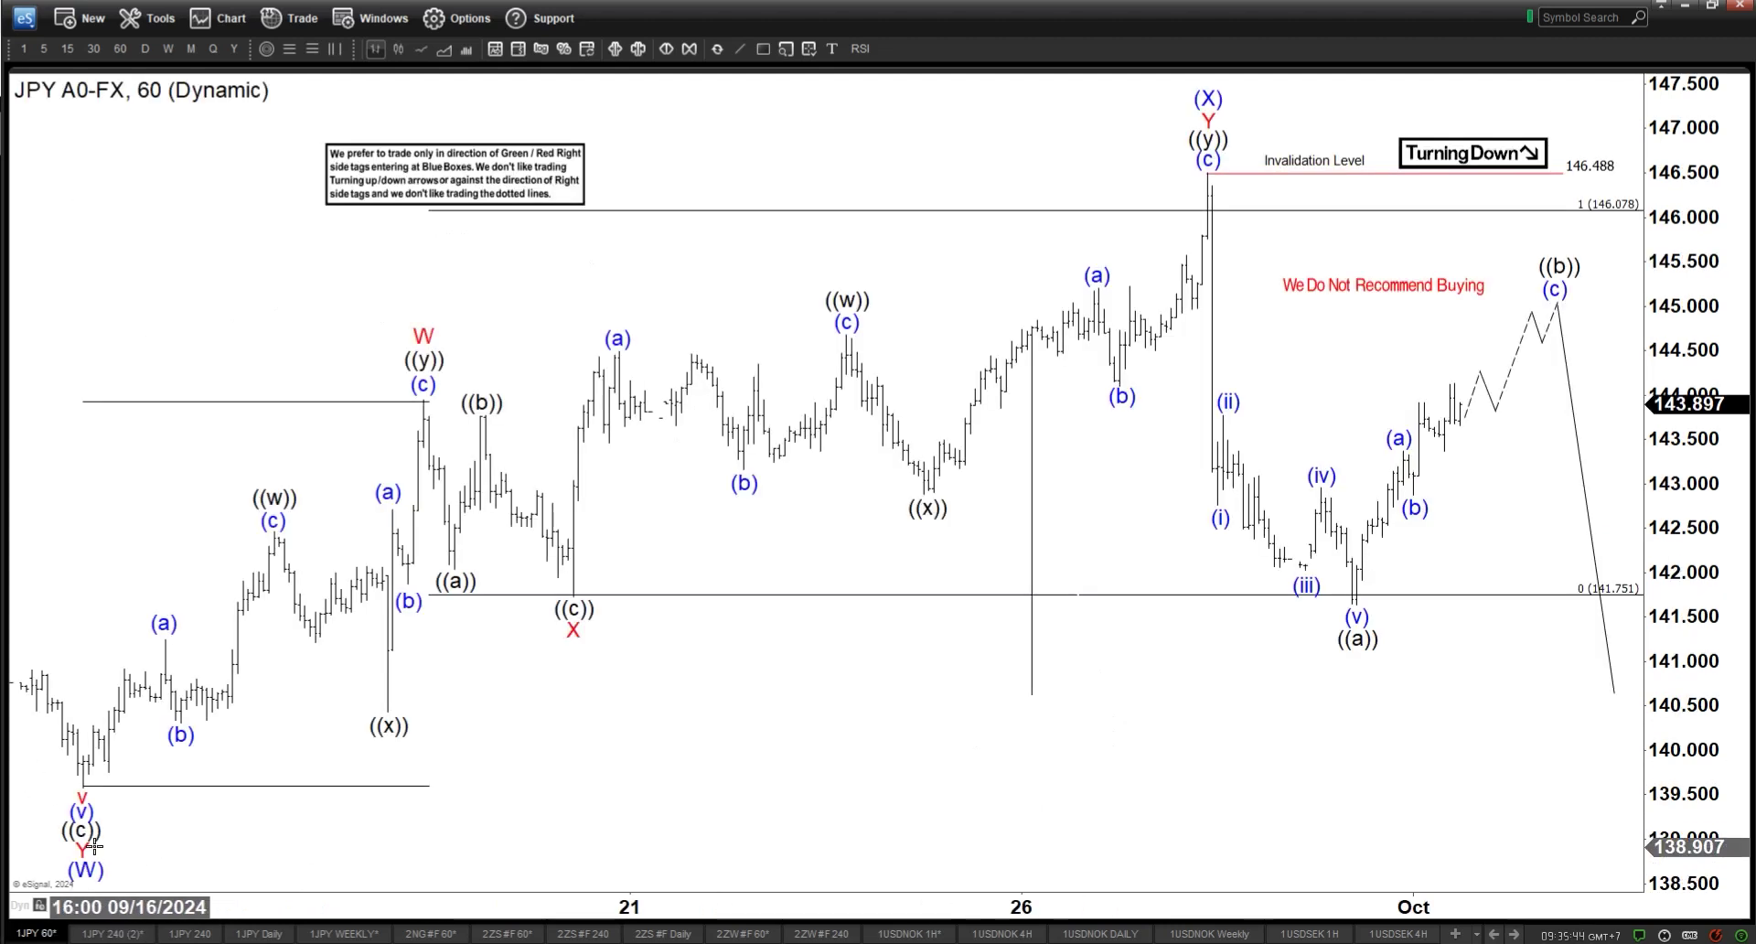
pyautogui.click(103, 934)
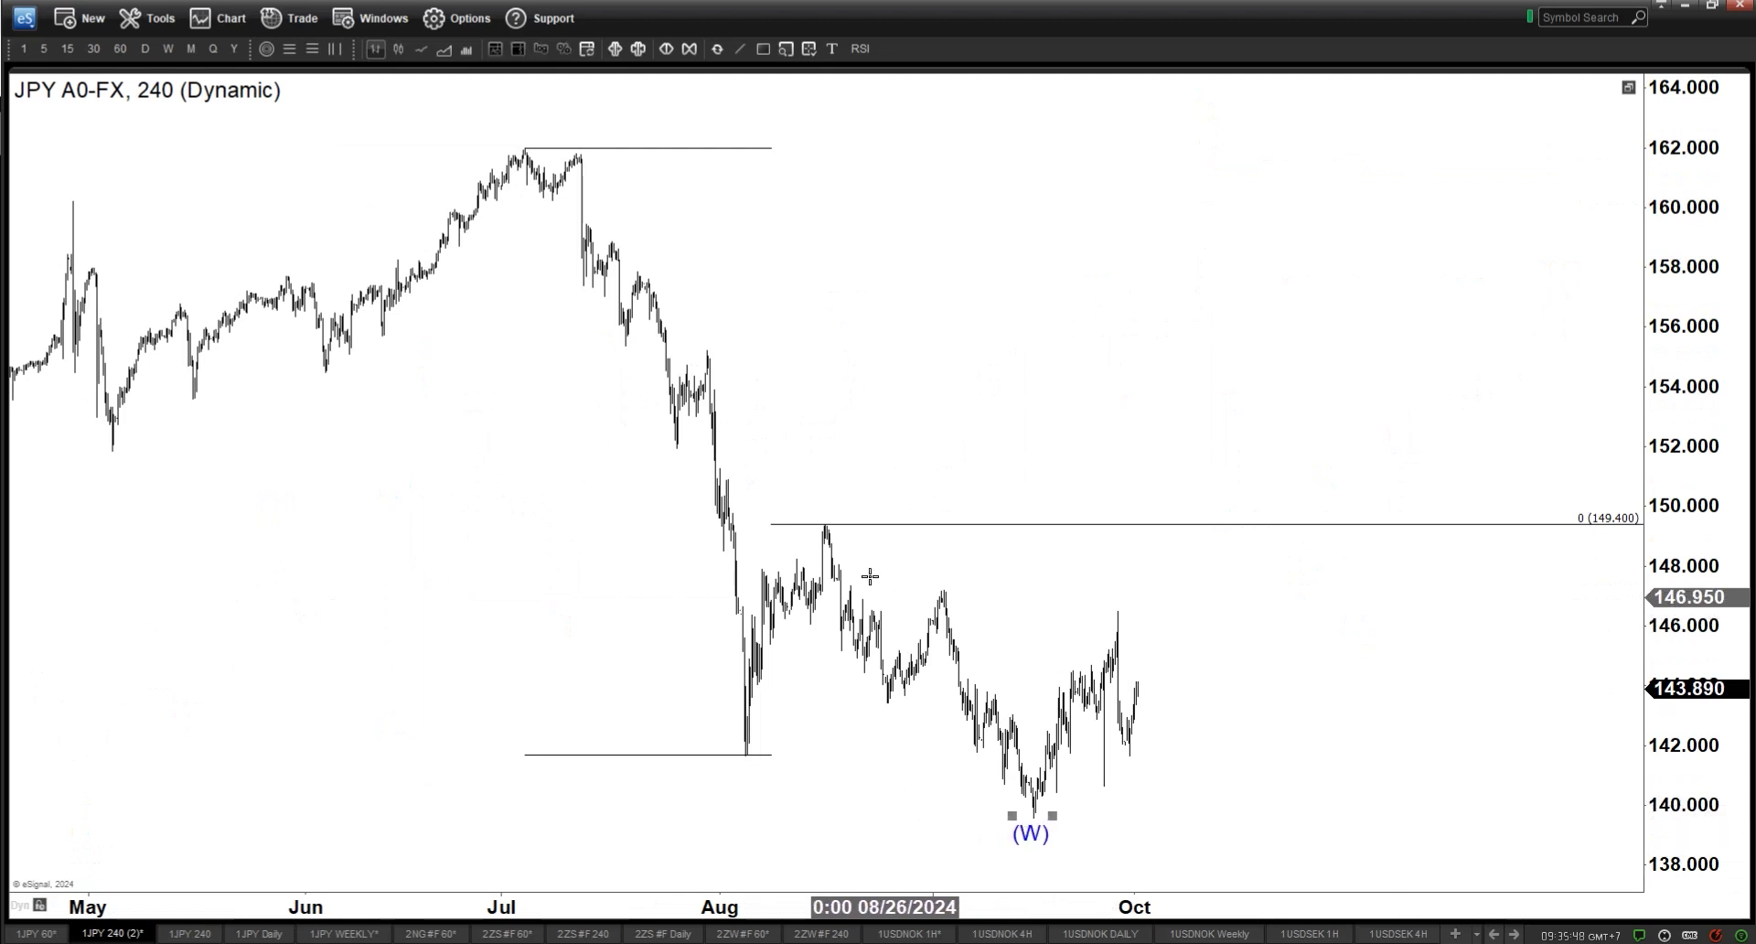
pyautogui.moveTo(1043, 831); pyautogui.dragTo(1132, 595)
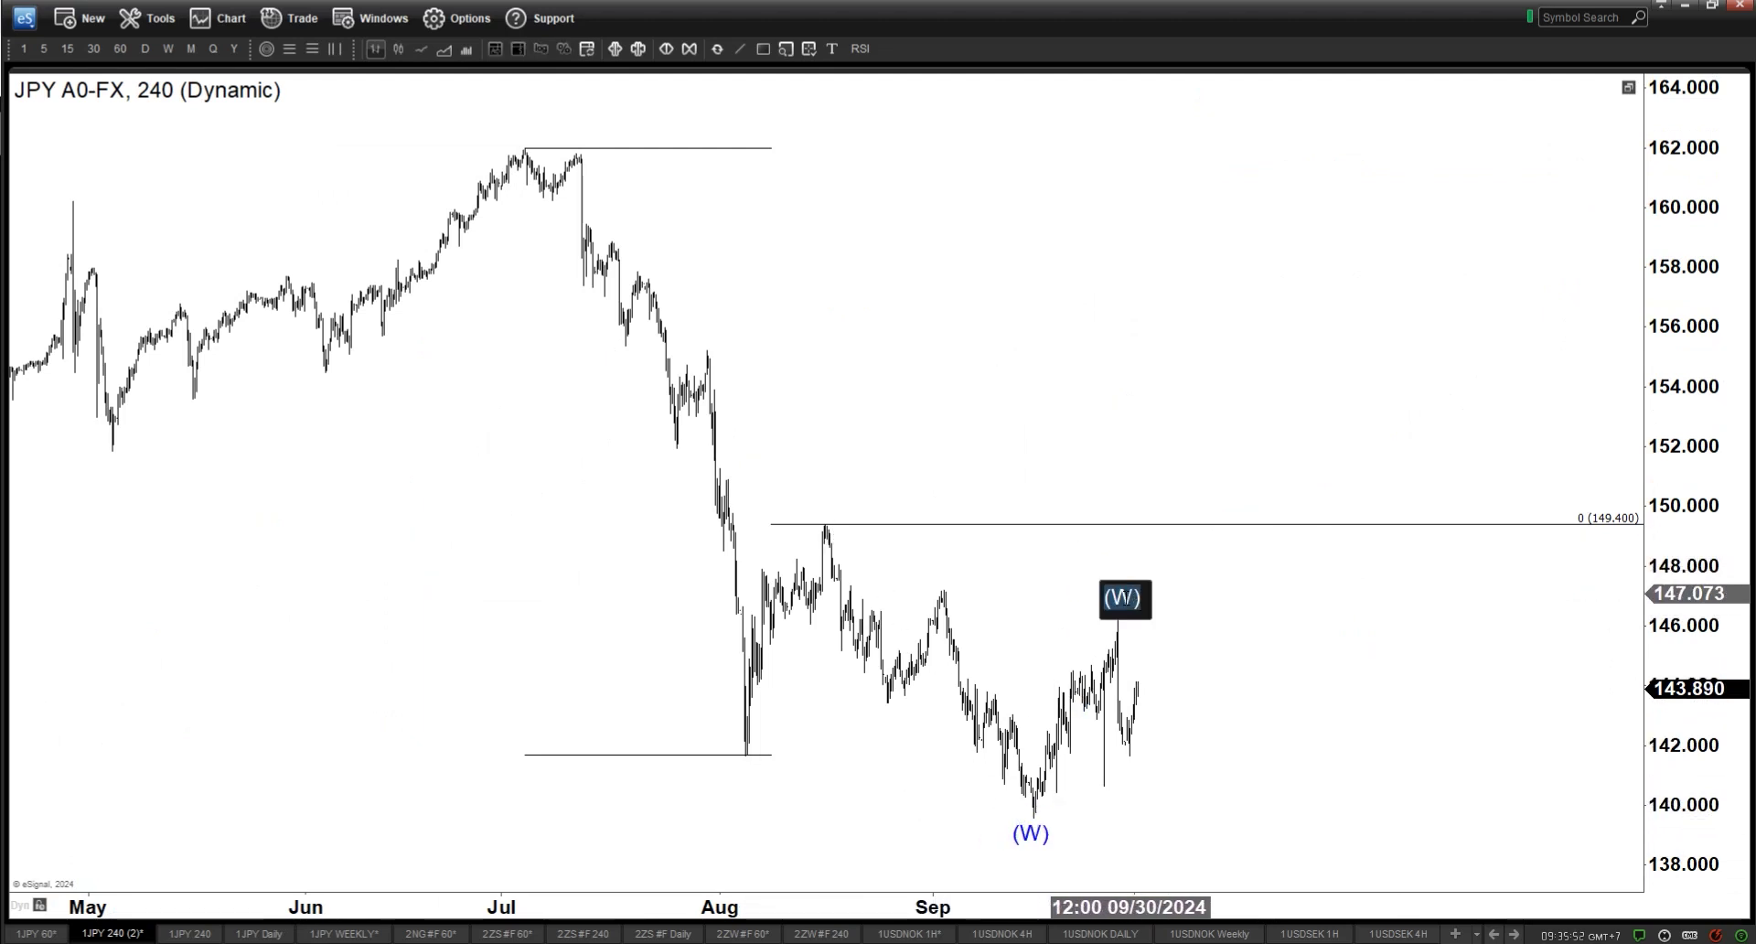
pyautogui.write('(X')
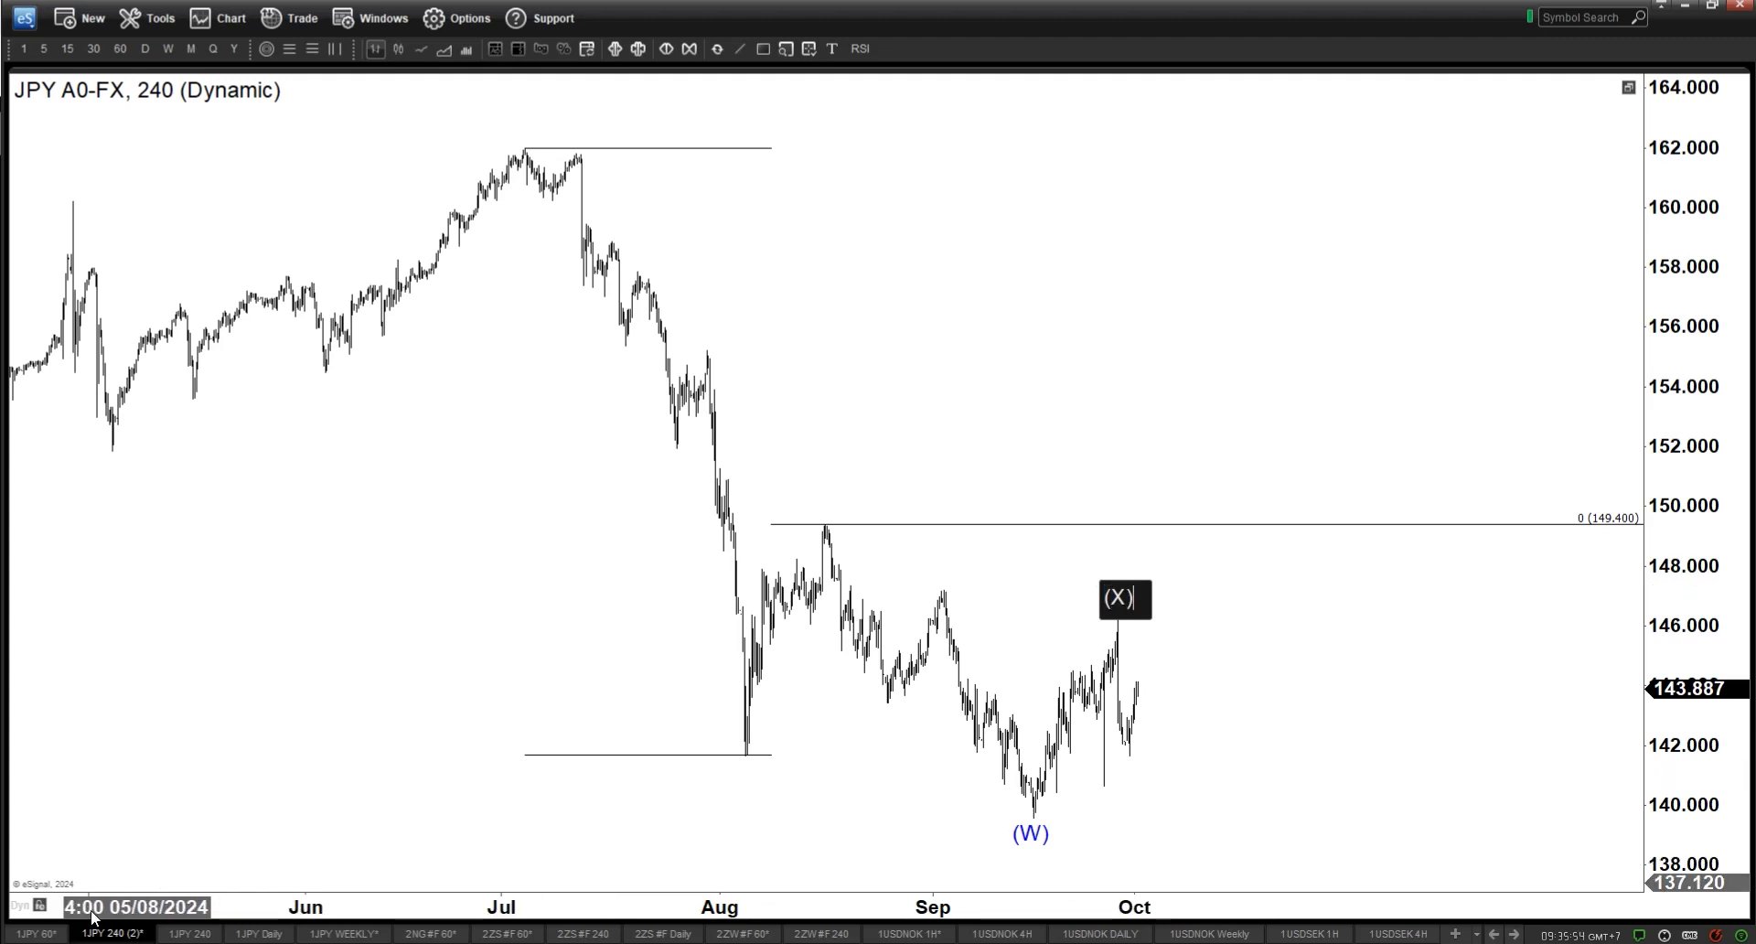
pyautogui.click(41, 933)
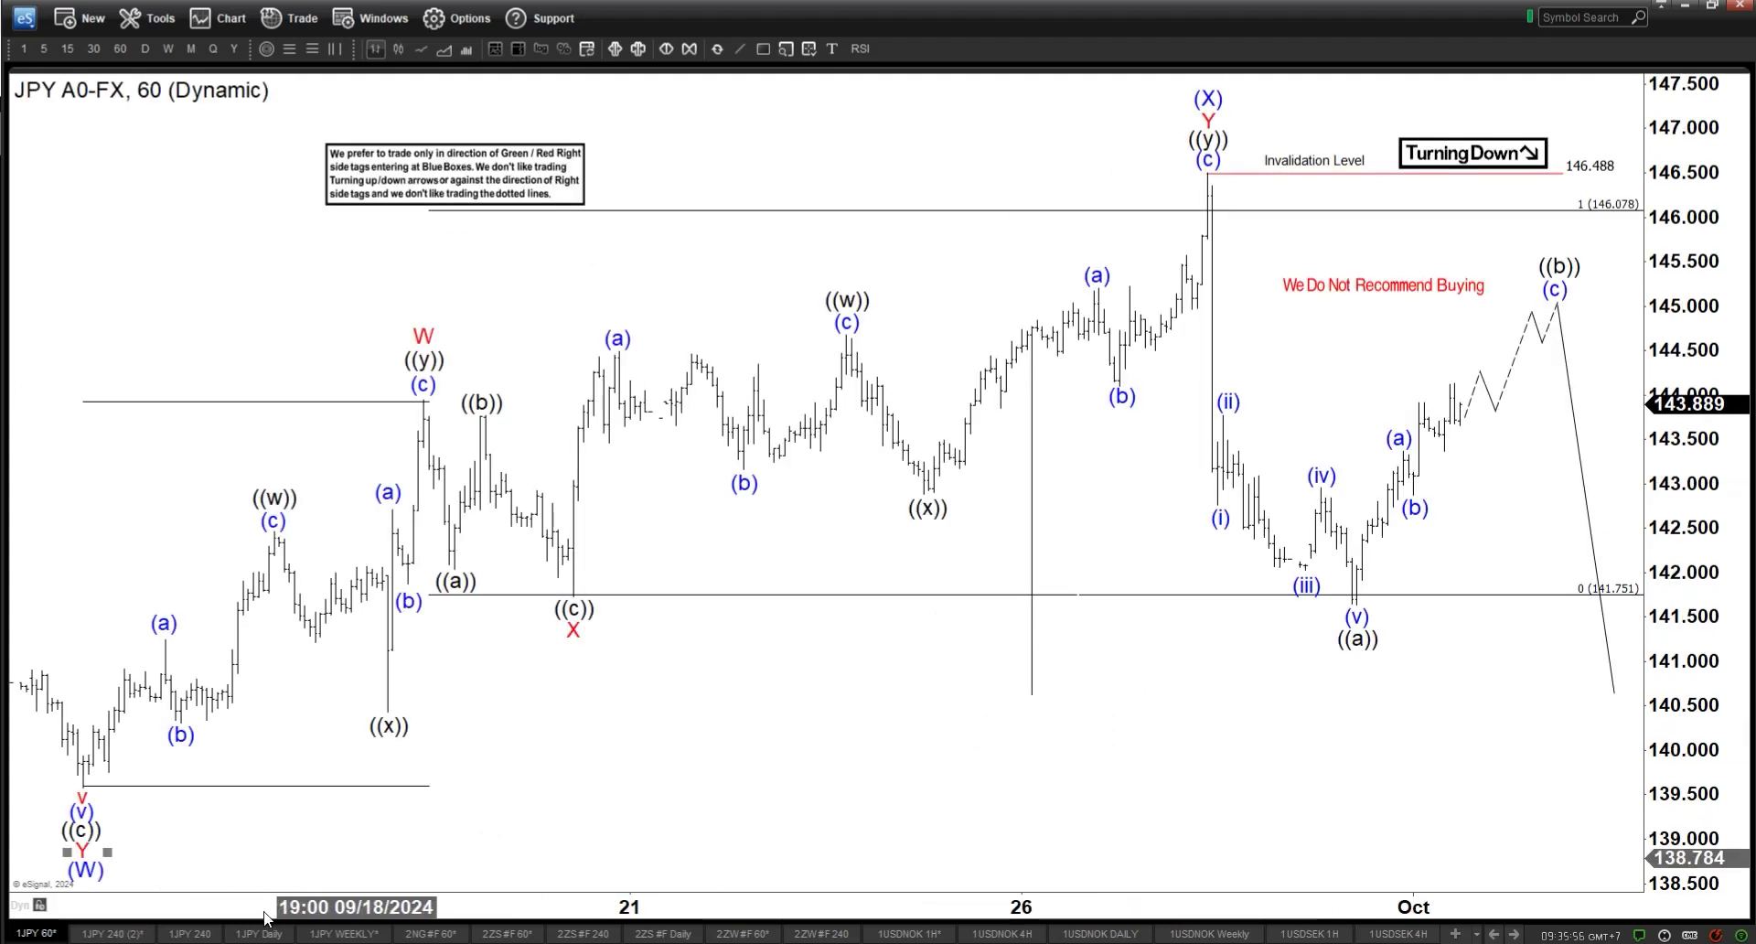
pyautogui.click(112, 933)
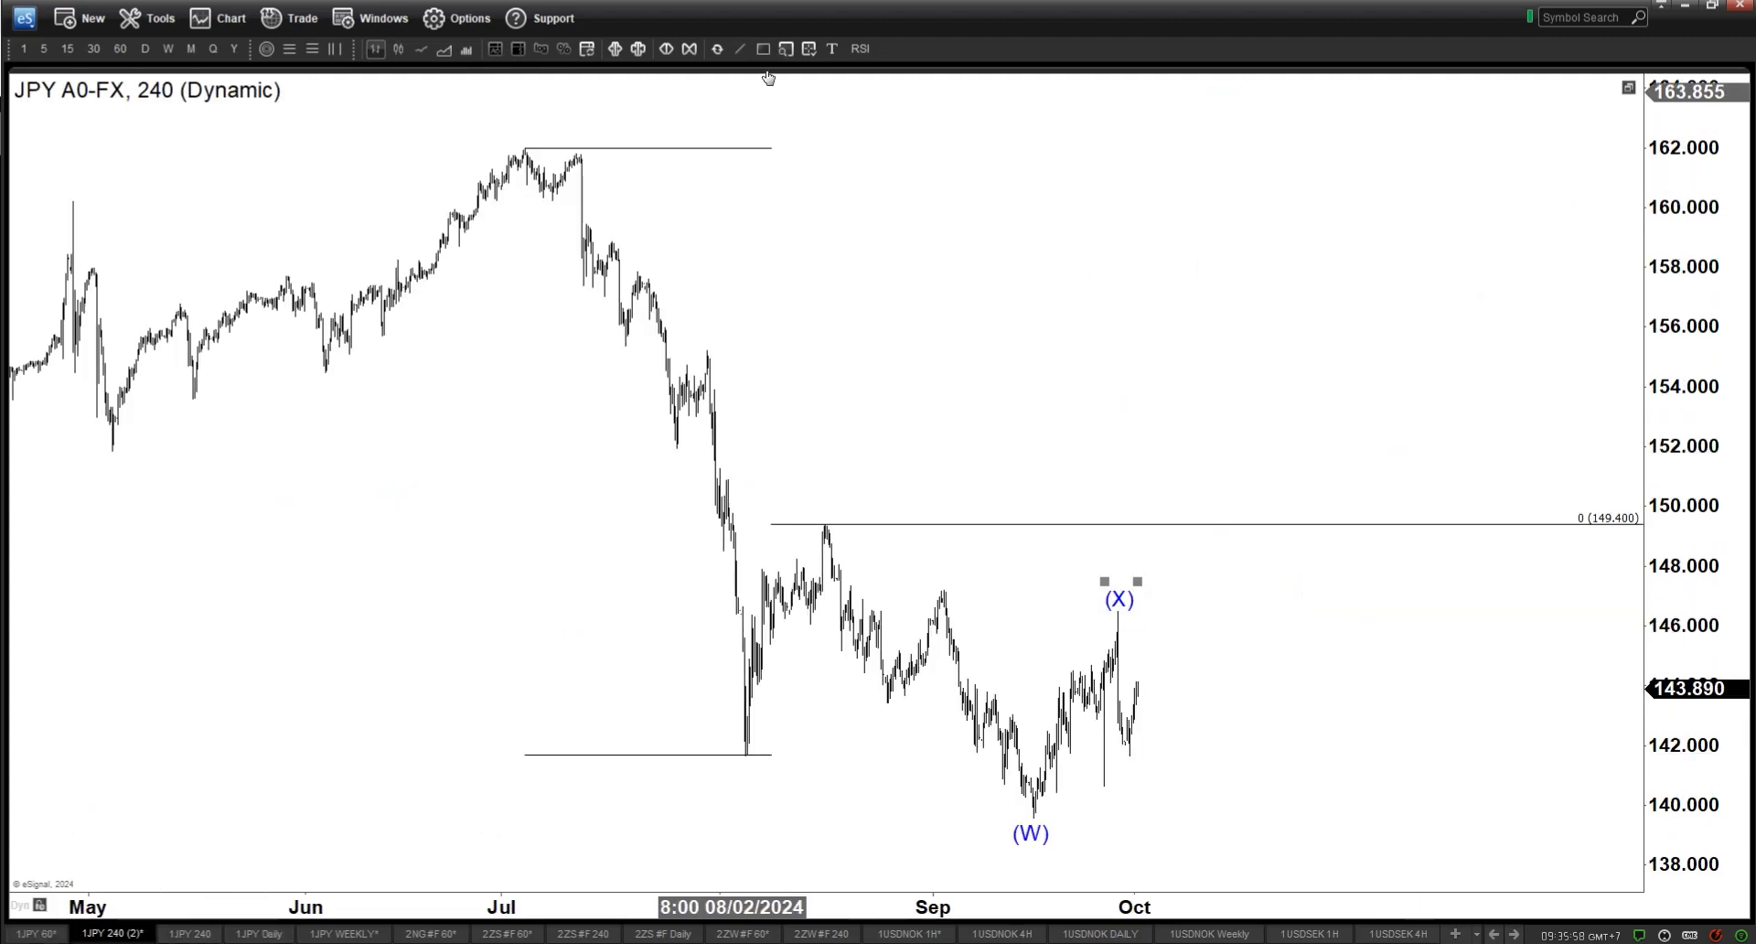
# - Draw a level trend line from the (X) high at about 146.5 past the latest bars, and try a falling line towards about 137.6
pyautogui.click(742, 49)
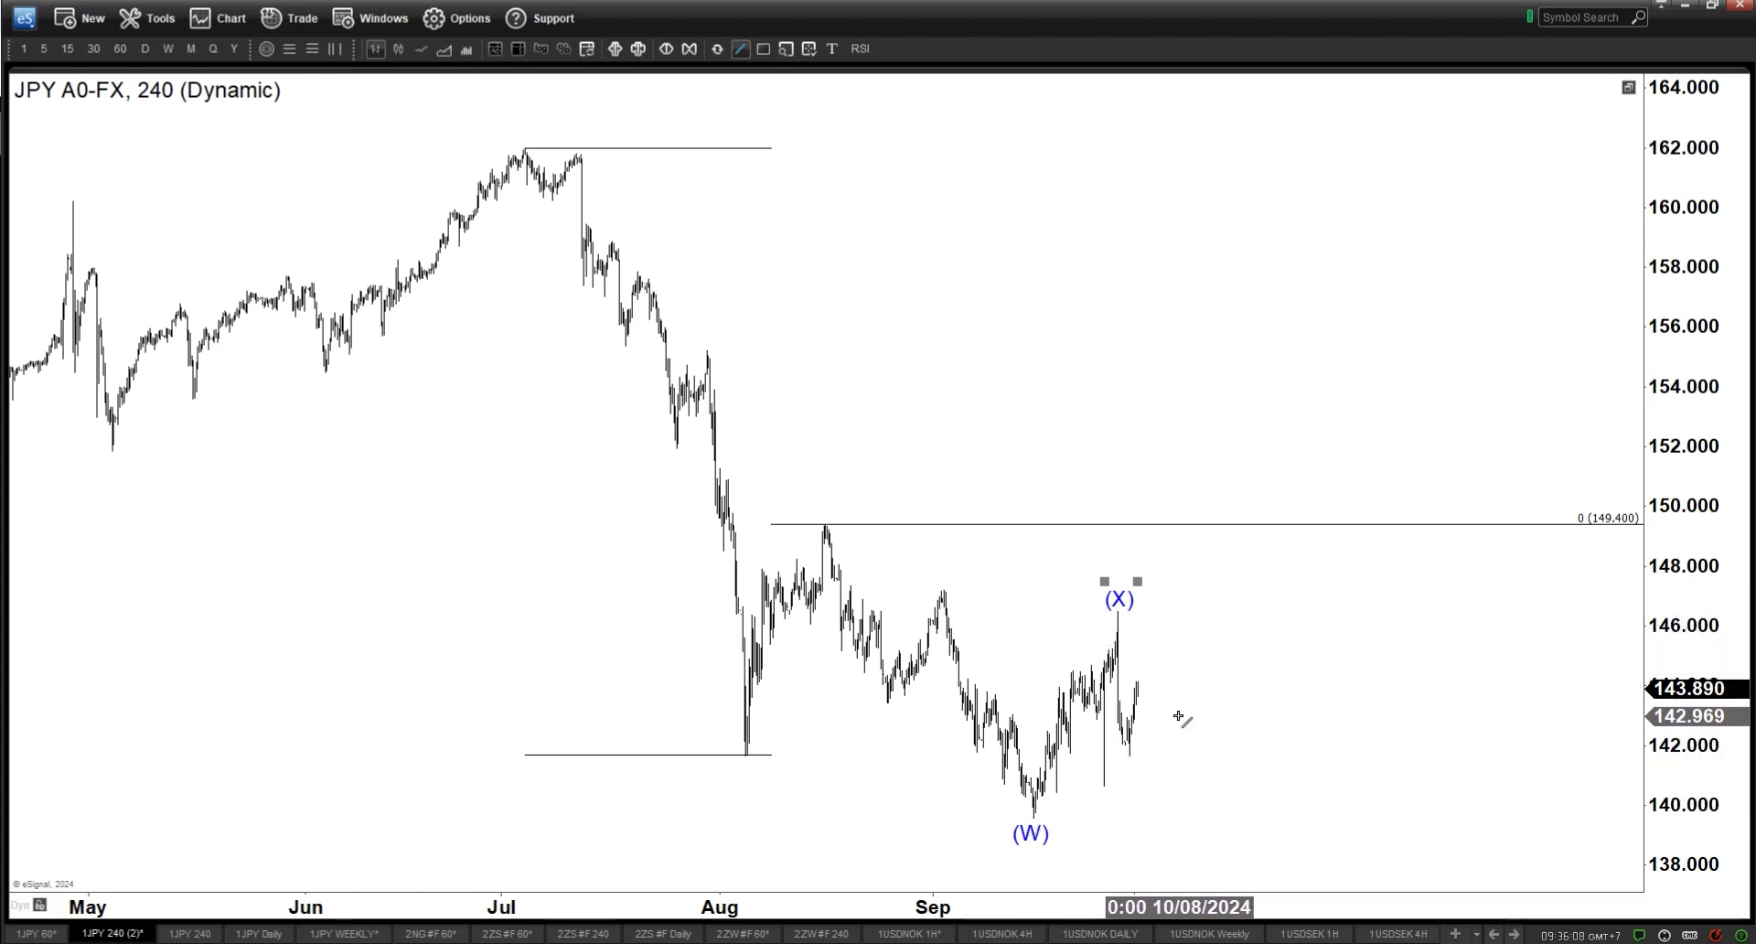
pyautogui.moveTo(1117, 631); pyautogui.dragTo(1128, 750)
pyautogui.press('Escape')
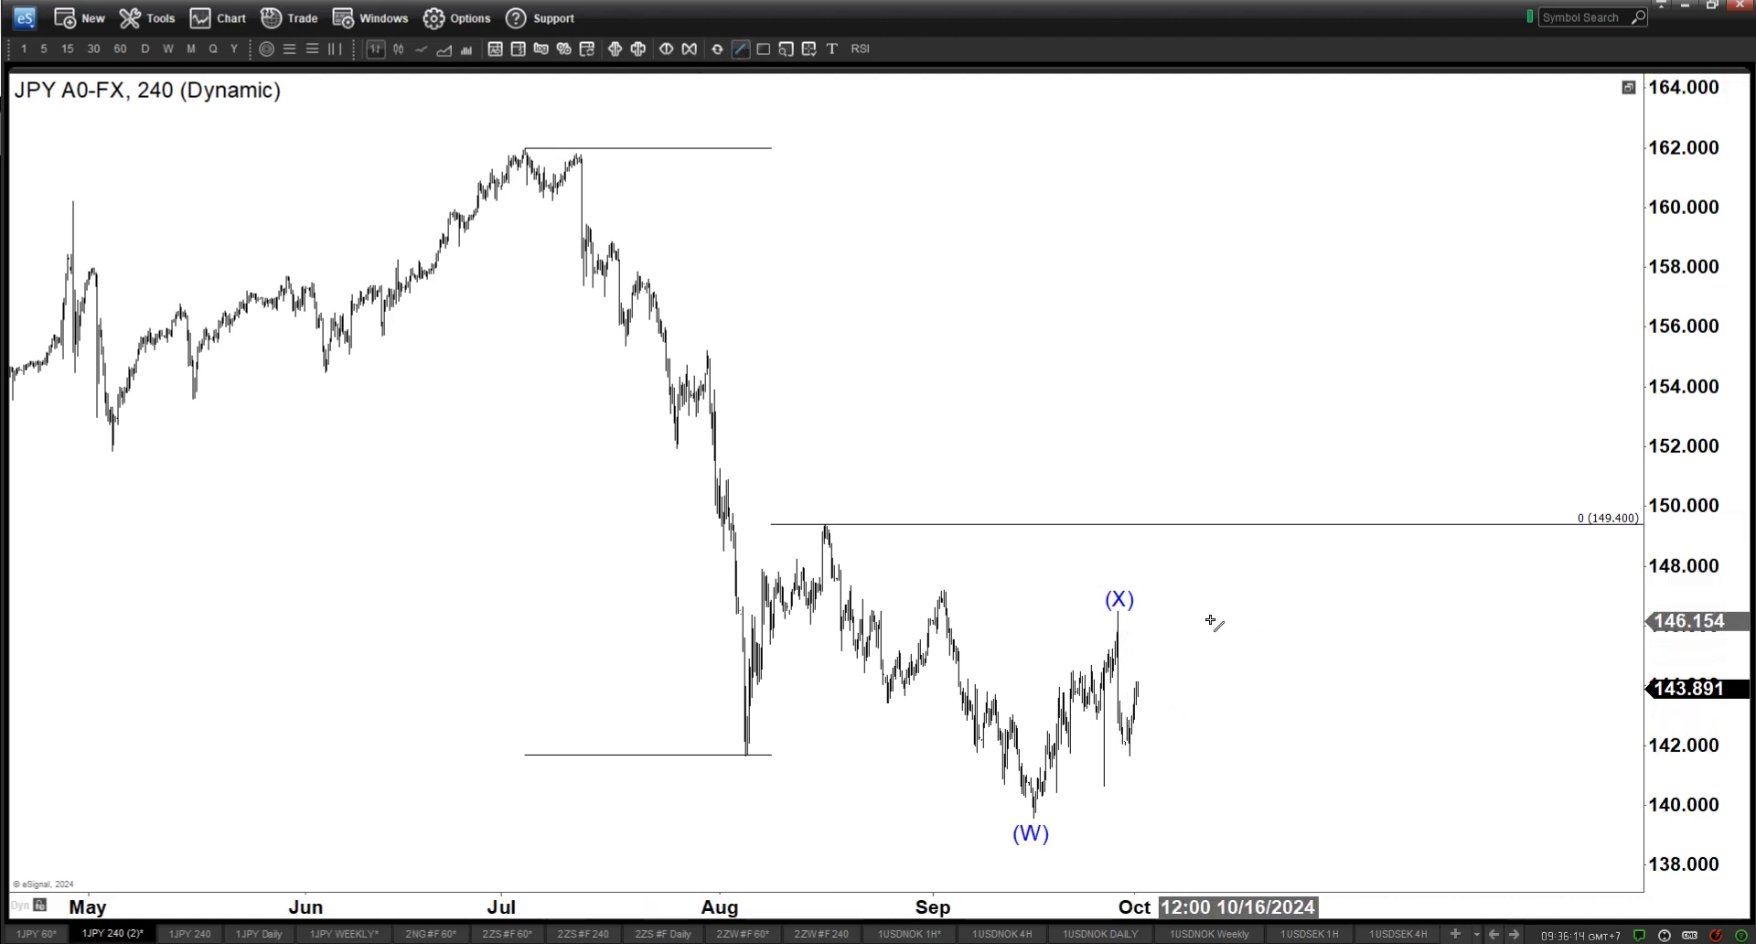
pyautogui.moveTo(1114, 612); pyautogui.dragTo(1322, 612)
pyautogui.moveTo(1141, 670); pyautogui.dragTo(1190, 881)
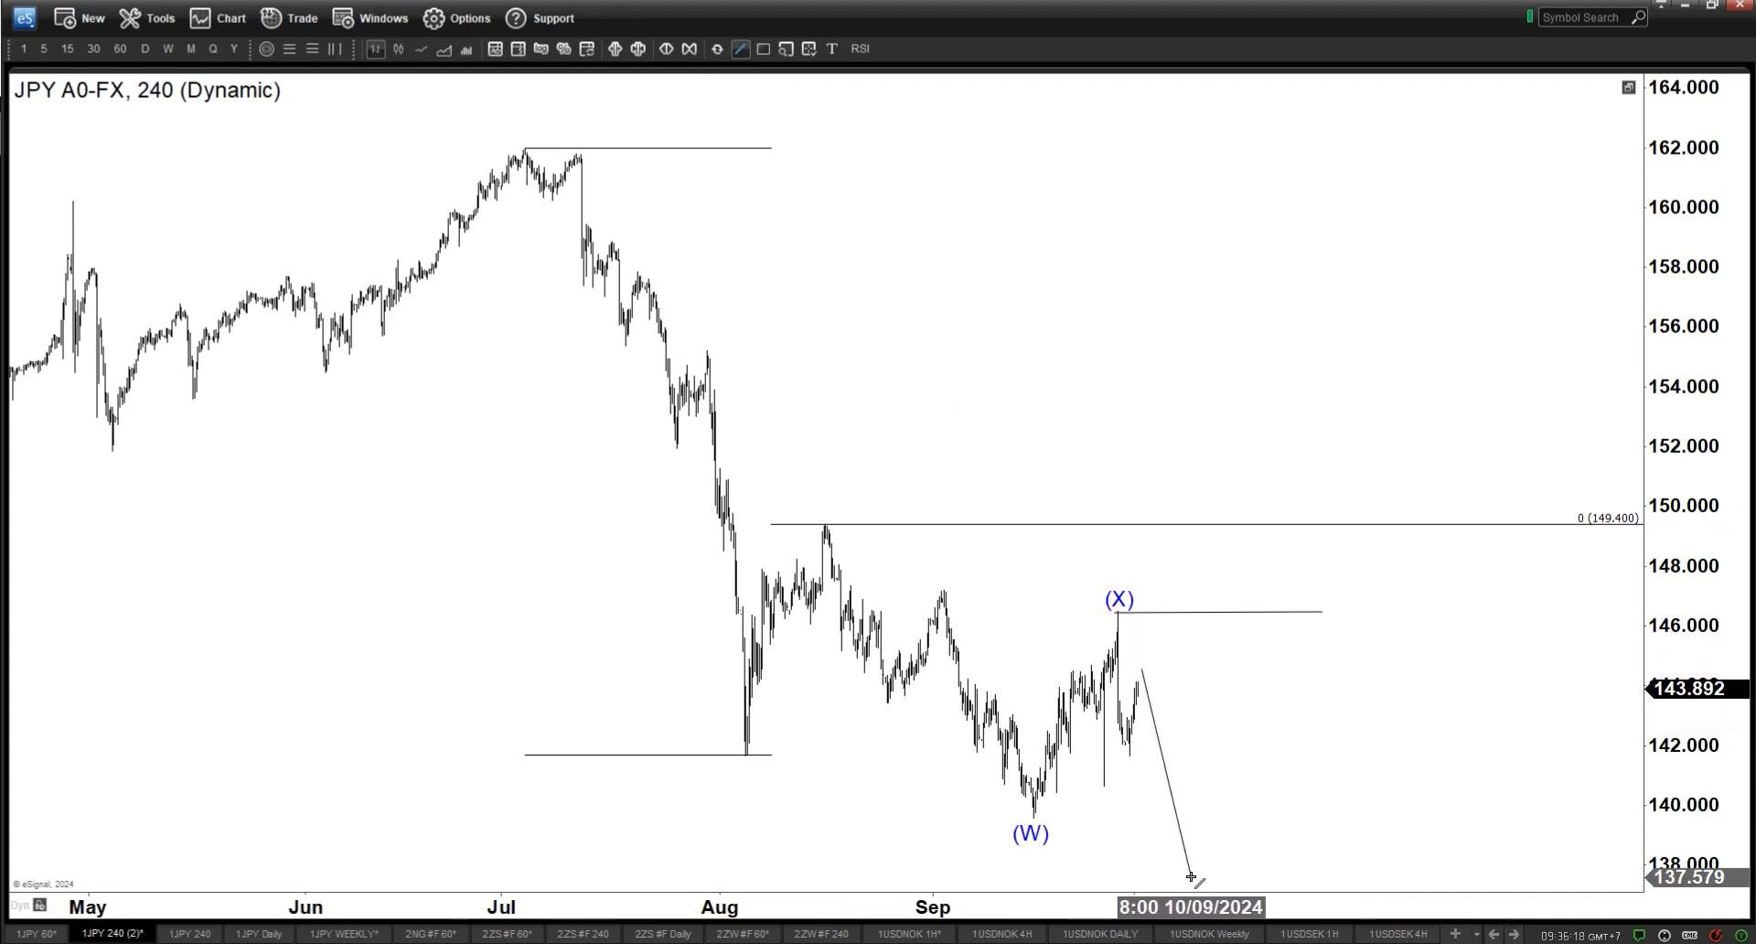
pyautogui.press('Escape')
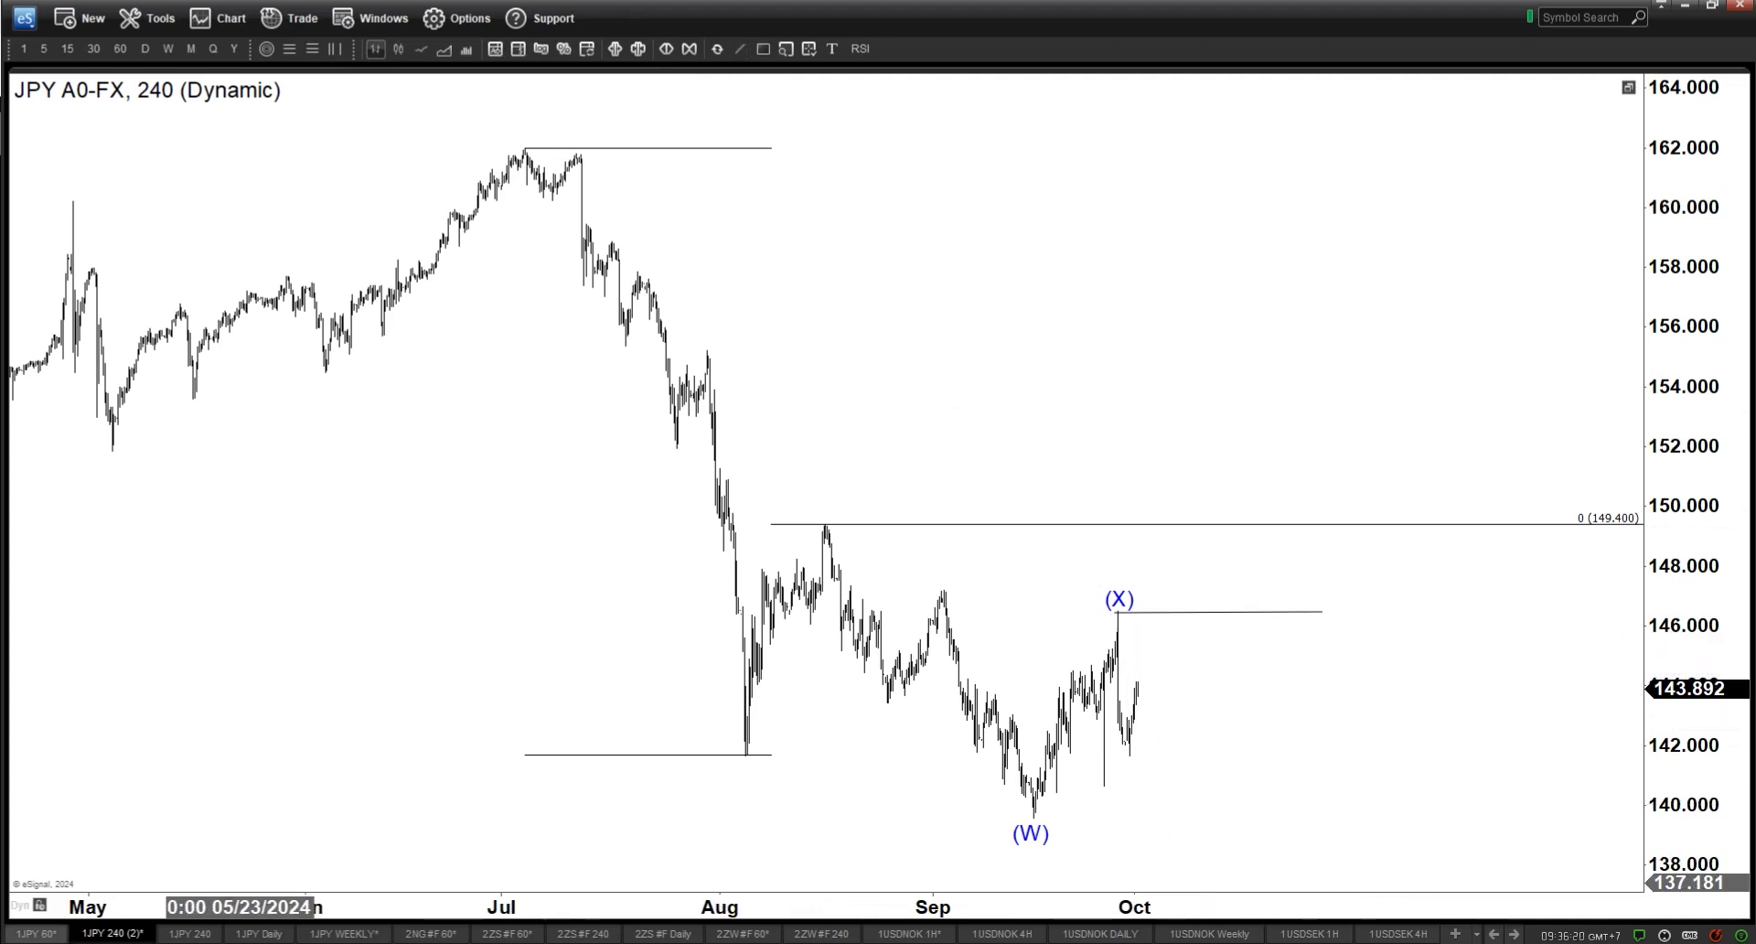
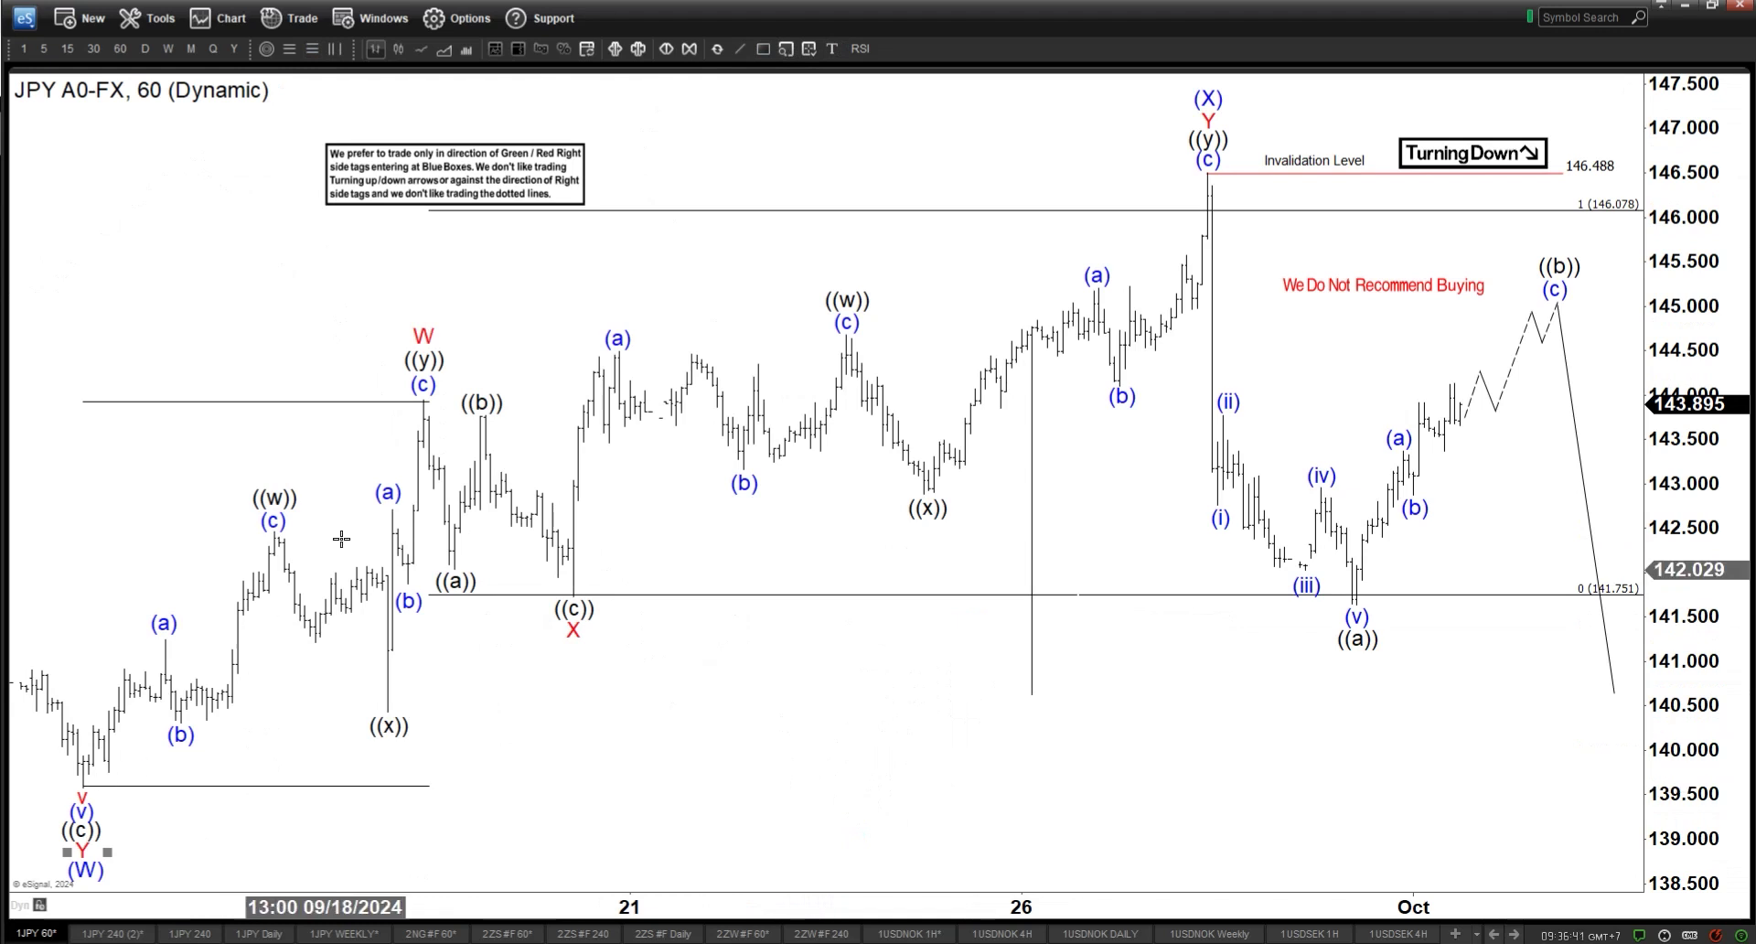
# - Return to the unlabelled 240-minute chart and draw a rectangle around (X) spanning the 1 to 1.618 extension levels, about 146.0 to 148.6
pyautogui.click(112, 933)
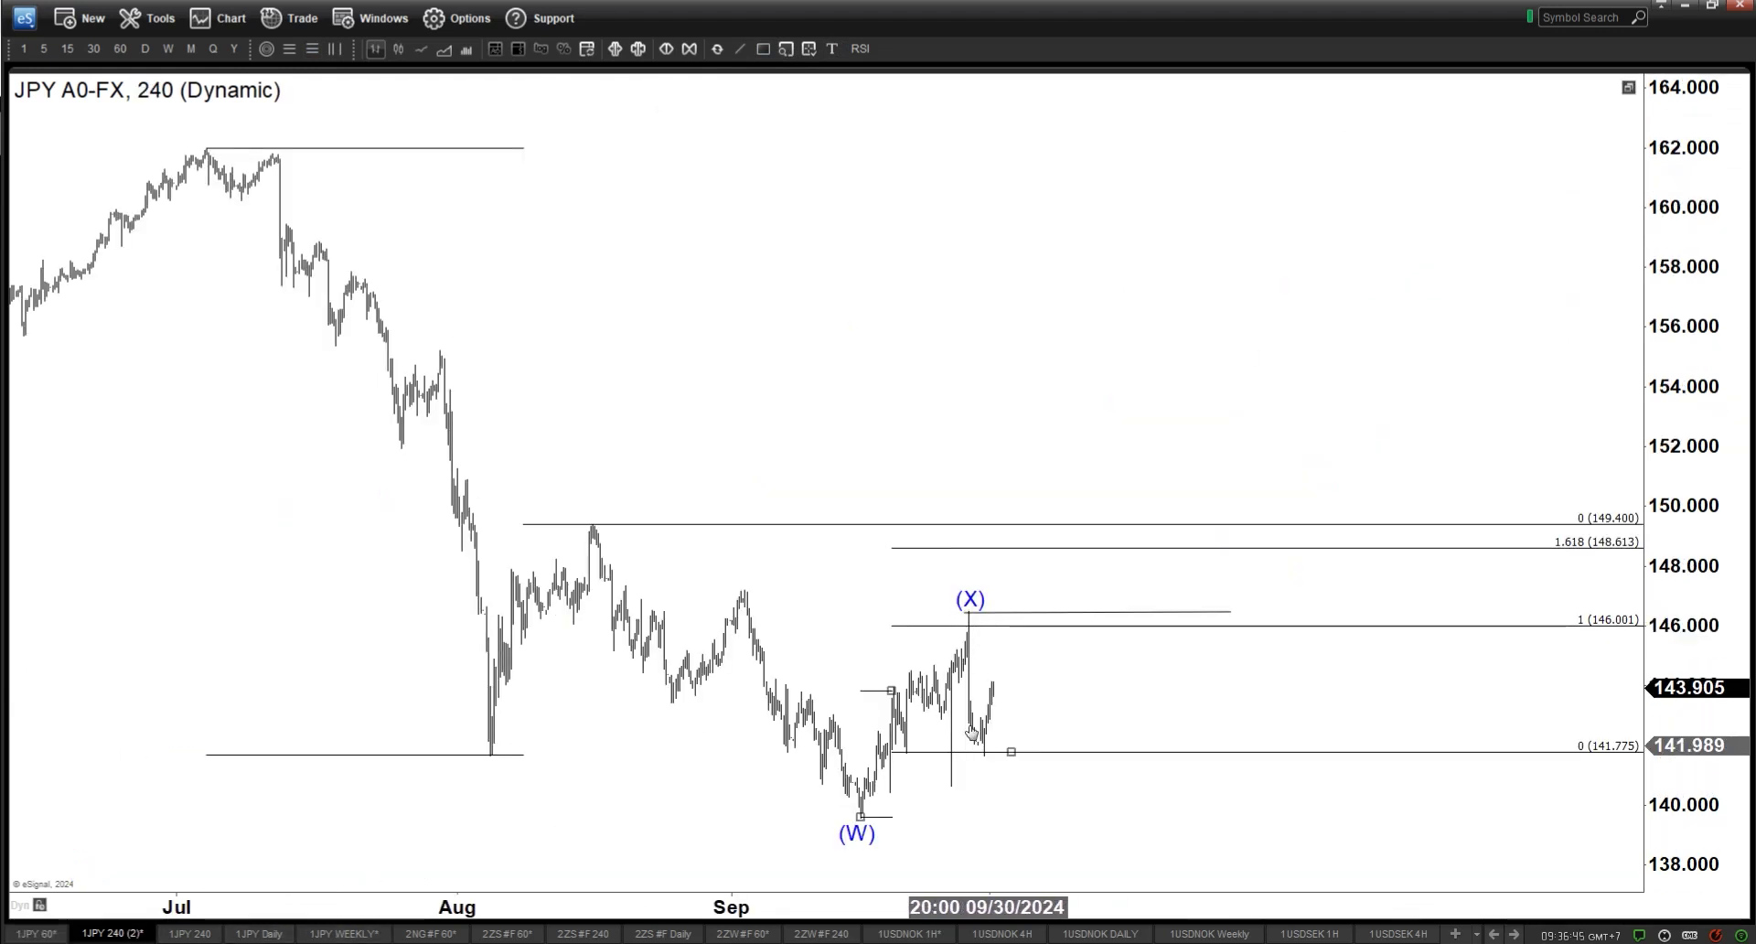
pyautogui.click(762, 50)
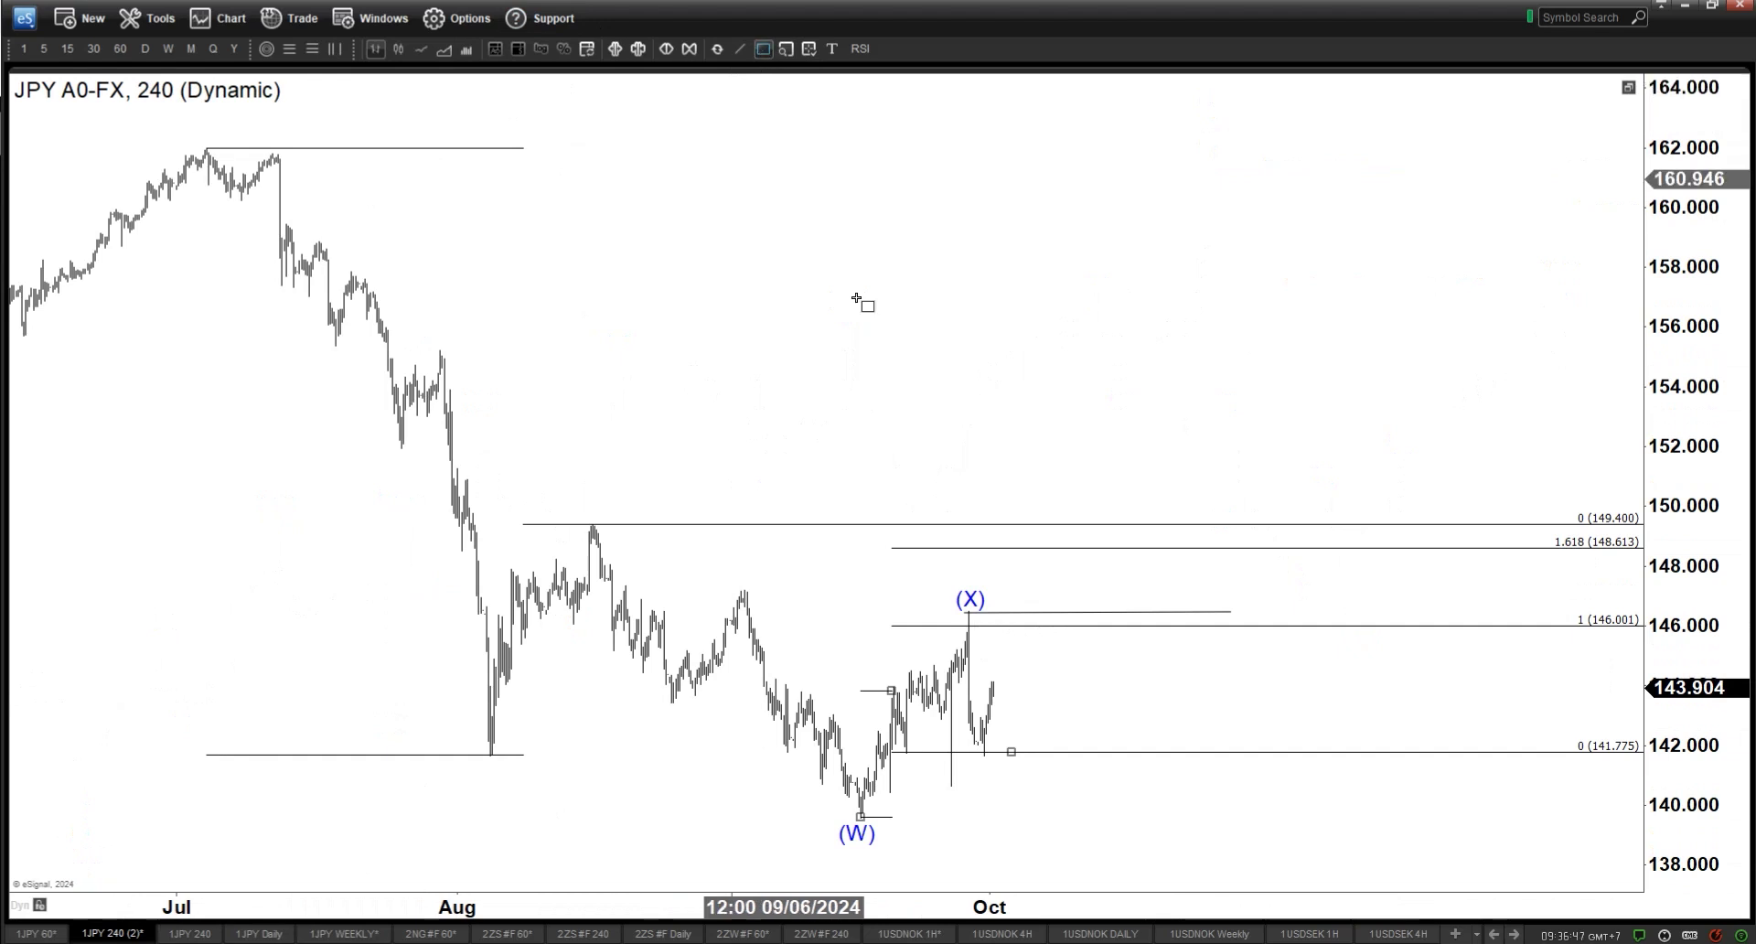
pyautogui.moveTo(909, 549); pyautogui.dragTo(1014, 626)
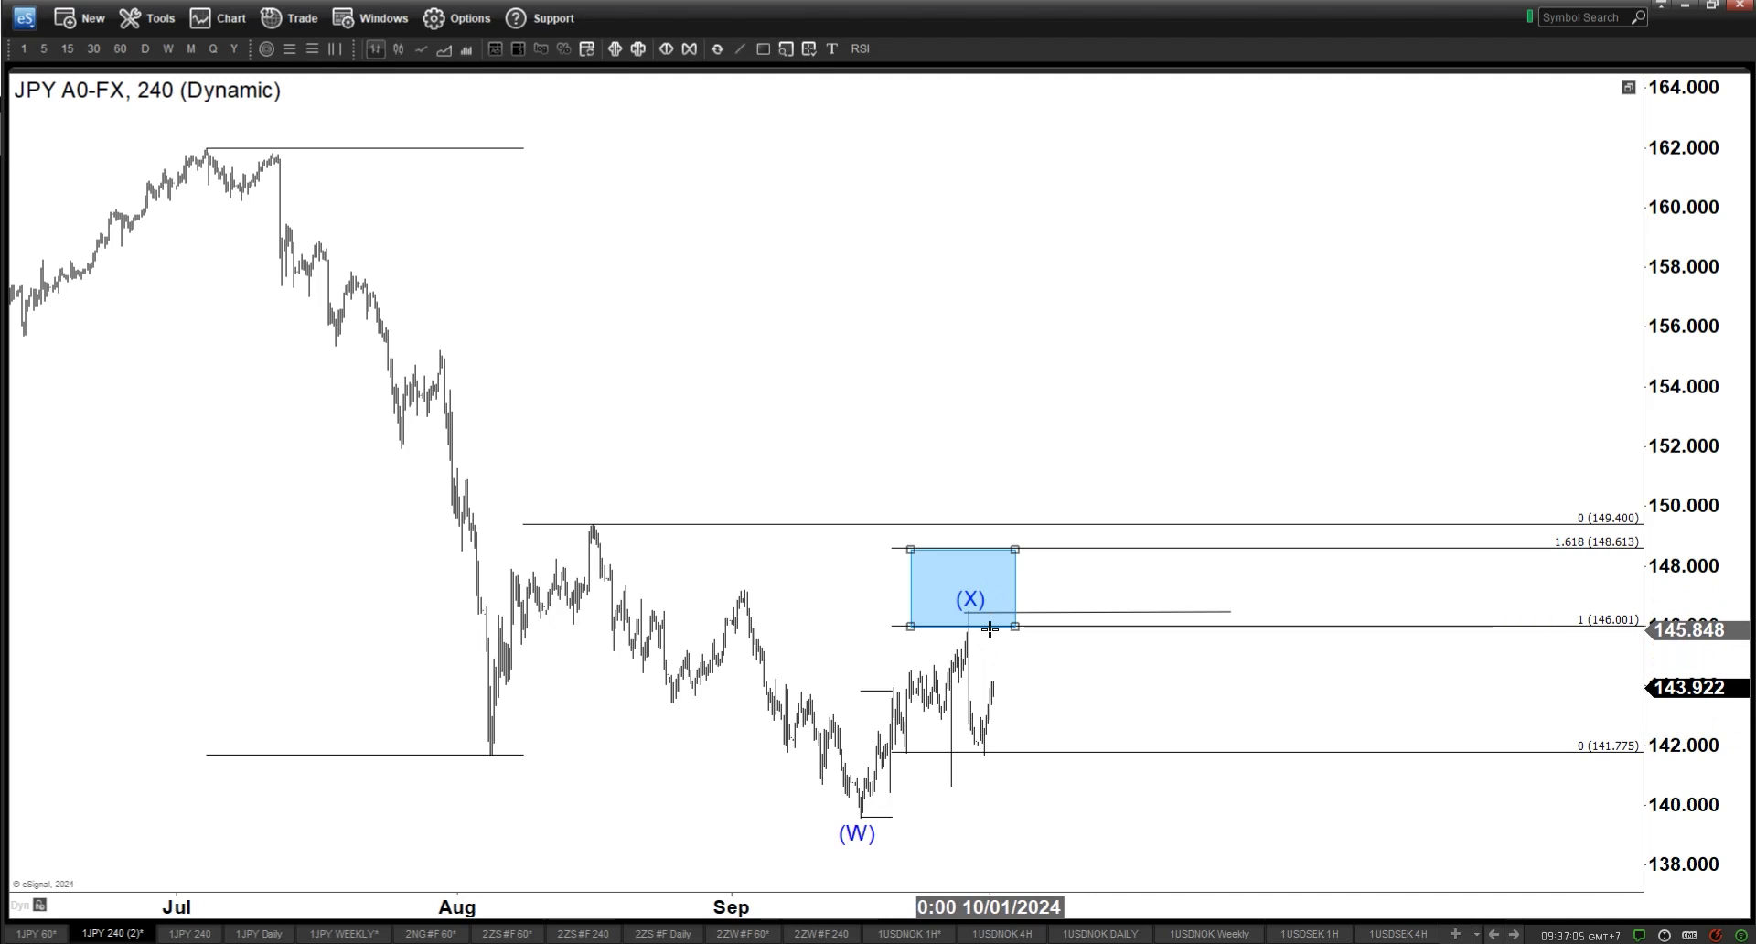
# - Draw a rising projection line from beside the latest bars at about 143.5 to about 151
pyautogui.click(741, 48)
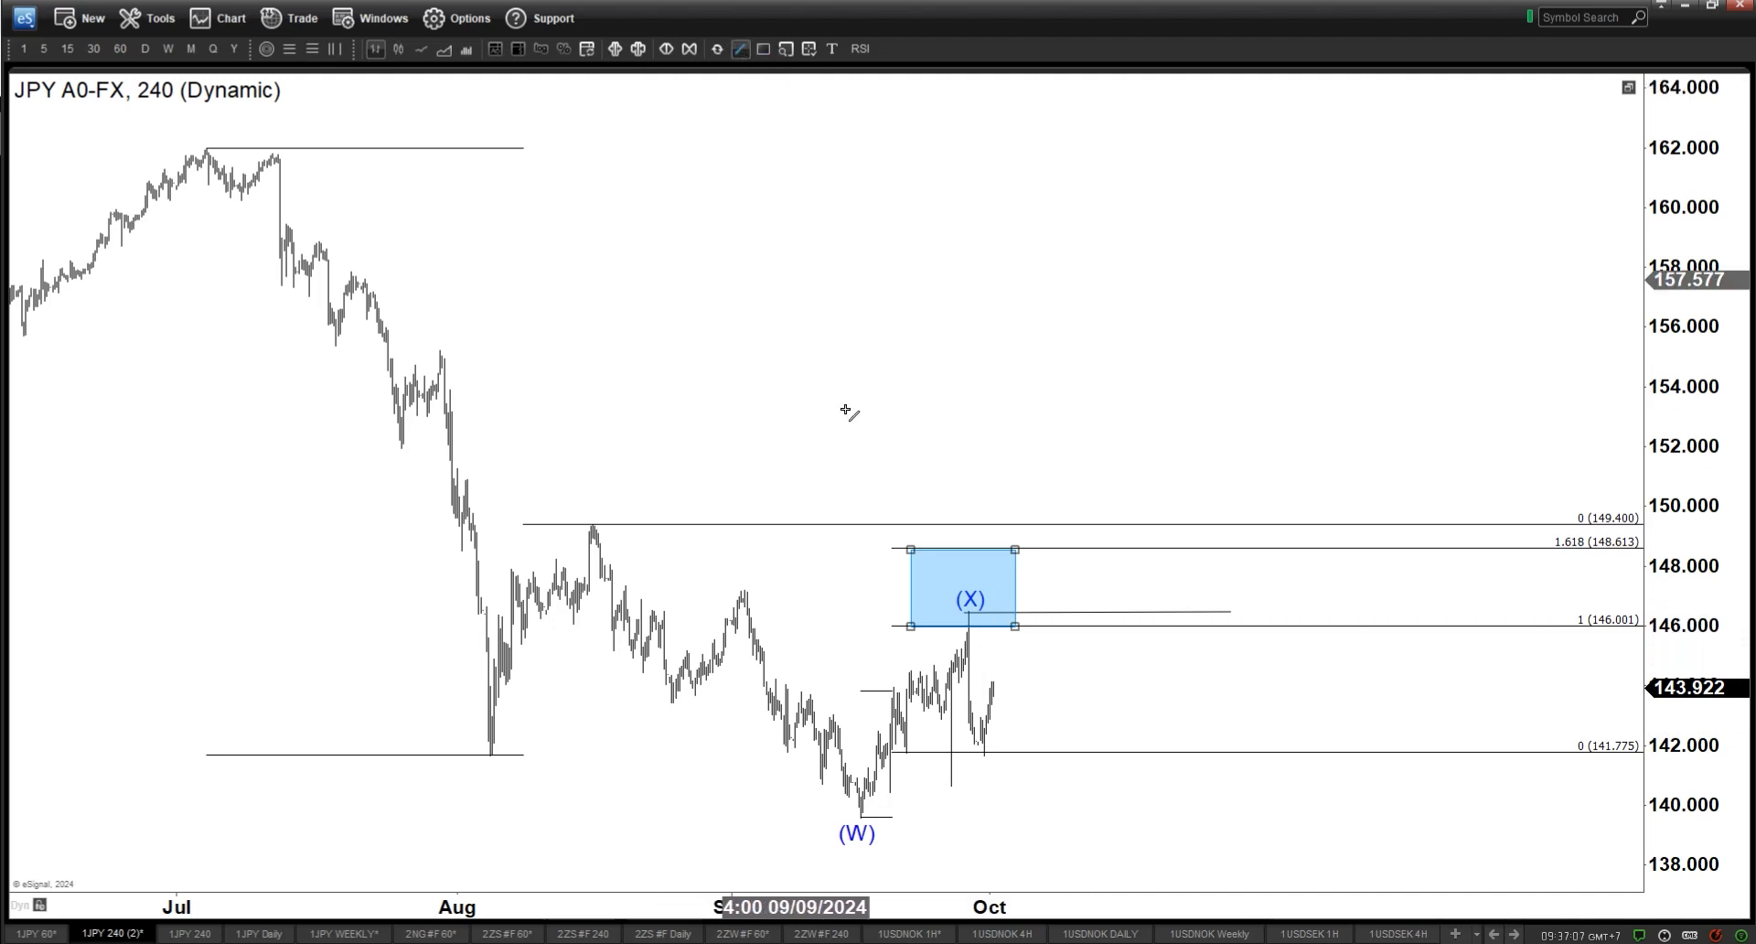
pyautogui.moveTo(1003, 693); pyautogui.dragTo(1103, 496)
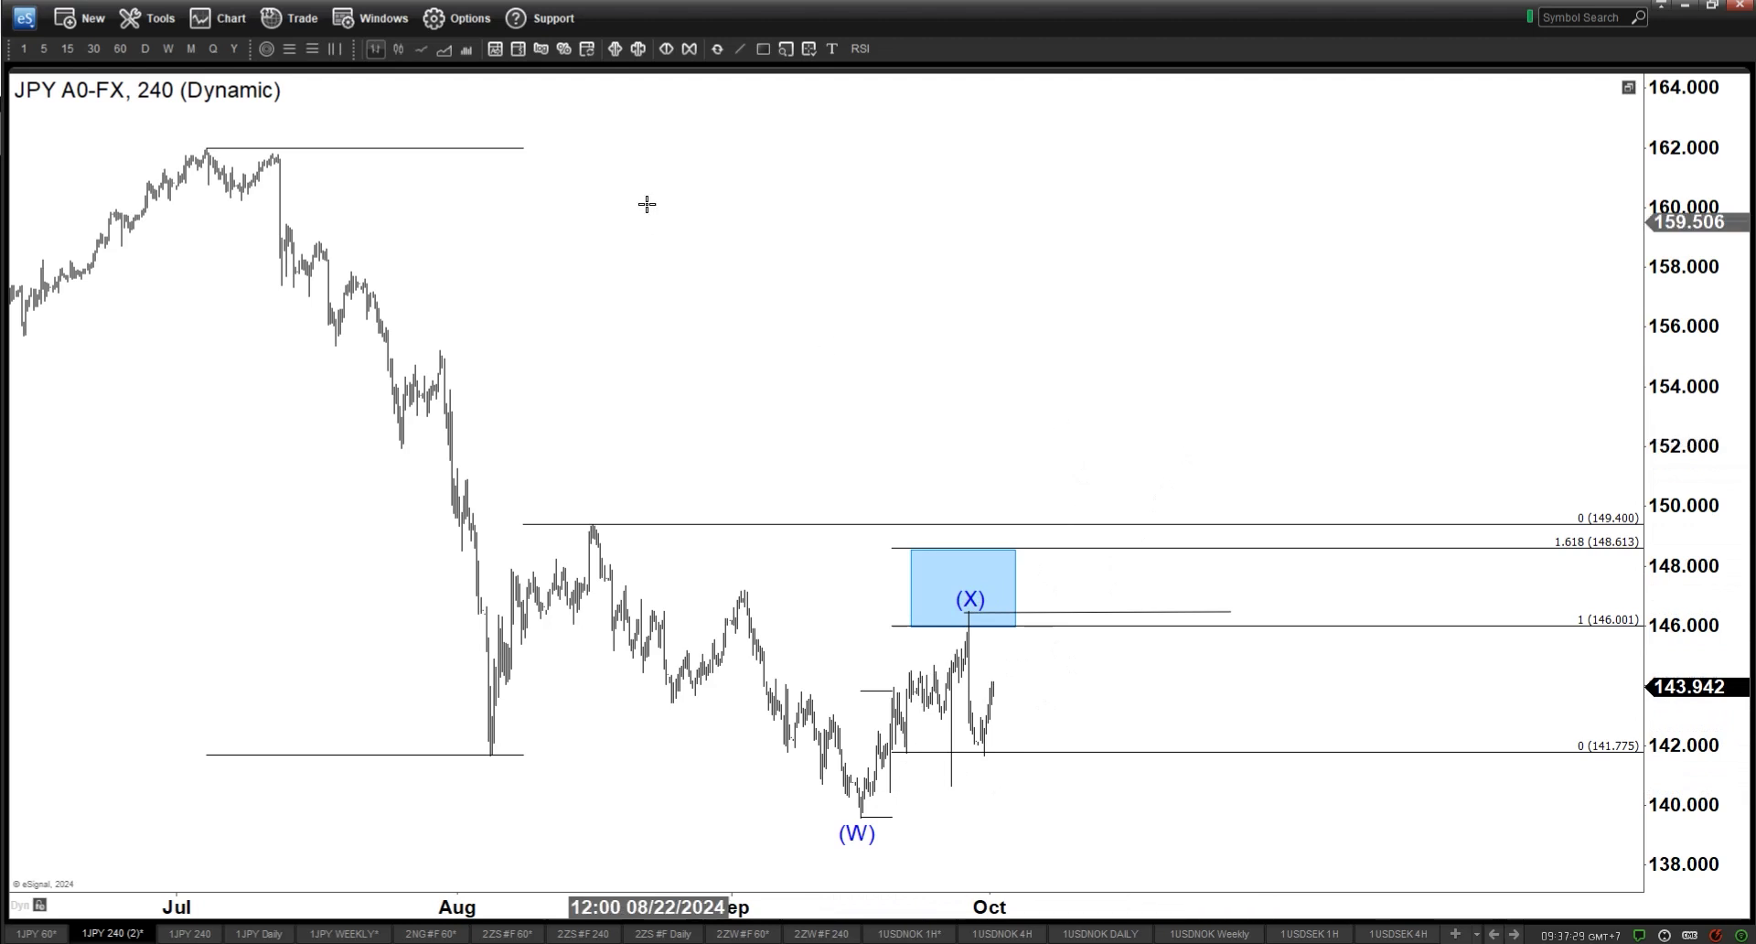
pyautogui.click(740, 49)
pyautogui.moveTo(1007, 699); pyautogui.dragTo(1107, 478)
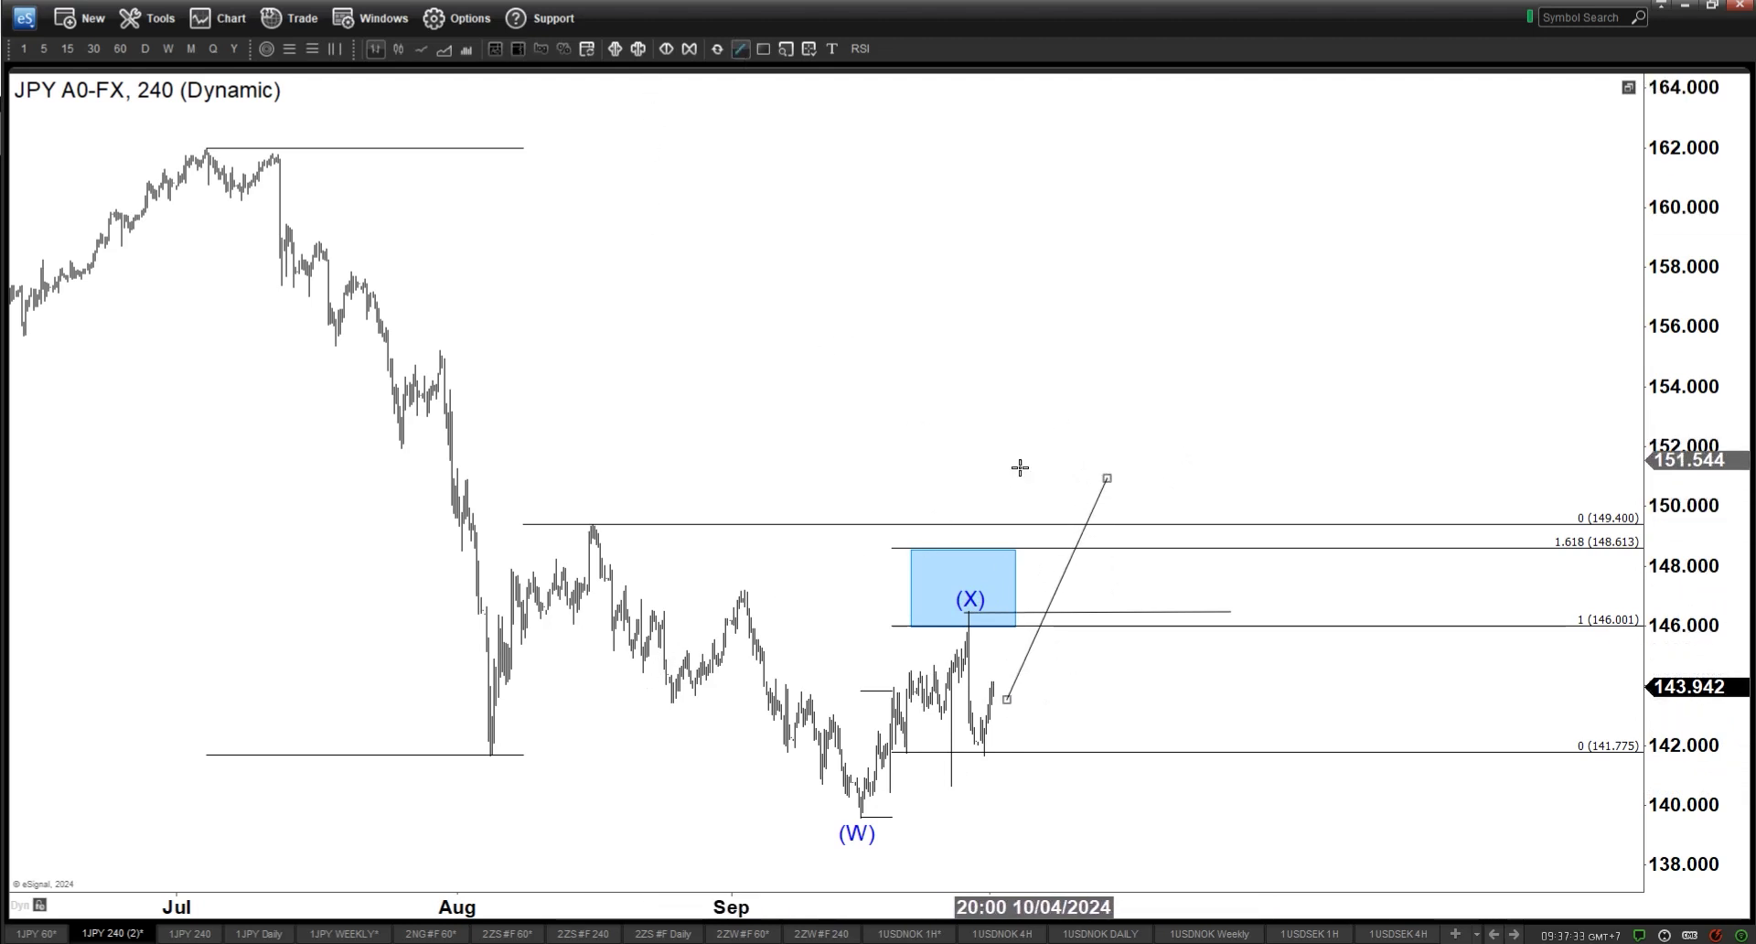
# - Draw a trend line from the July high to the (W) low, and reshape the rising projection into a zigzag dipping to about 145 and reaching about 152.3
pyautogui.click(740, 48)
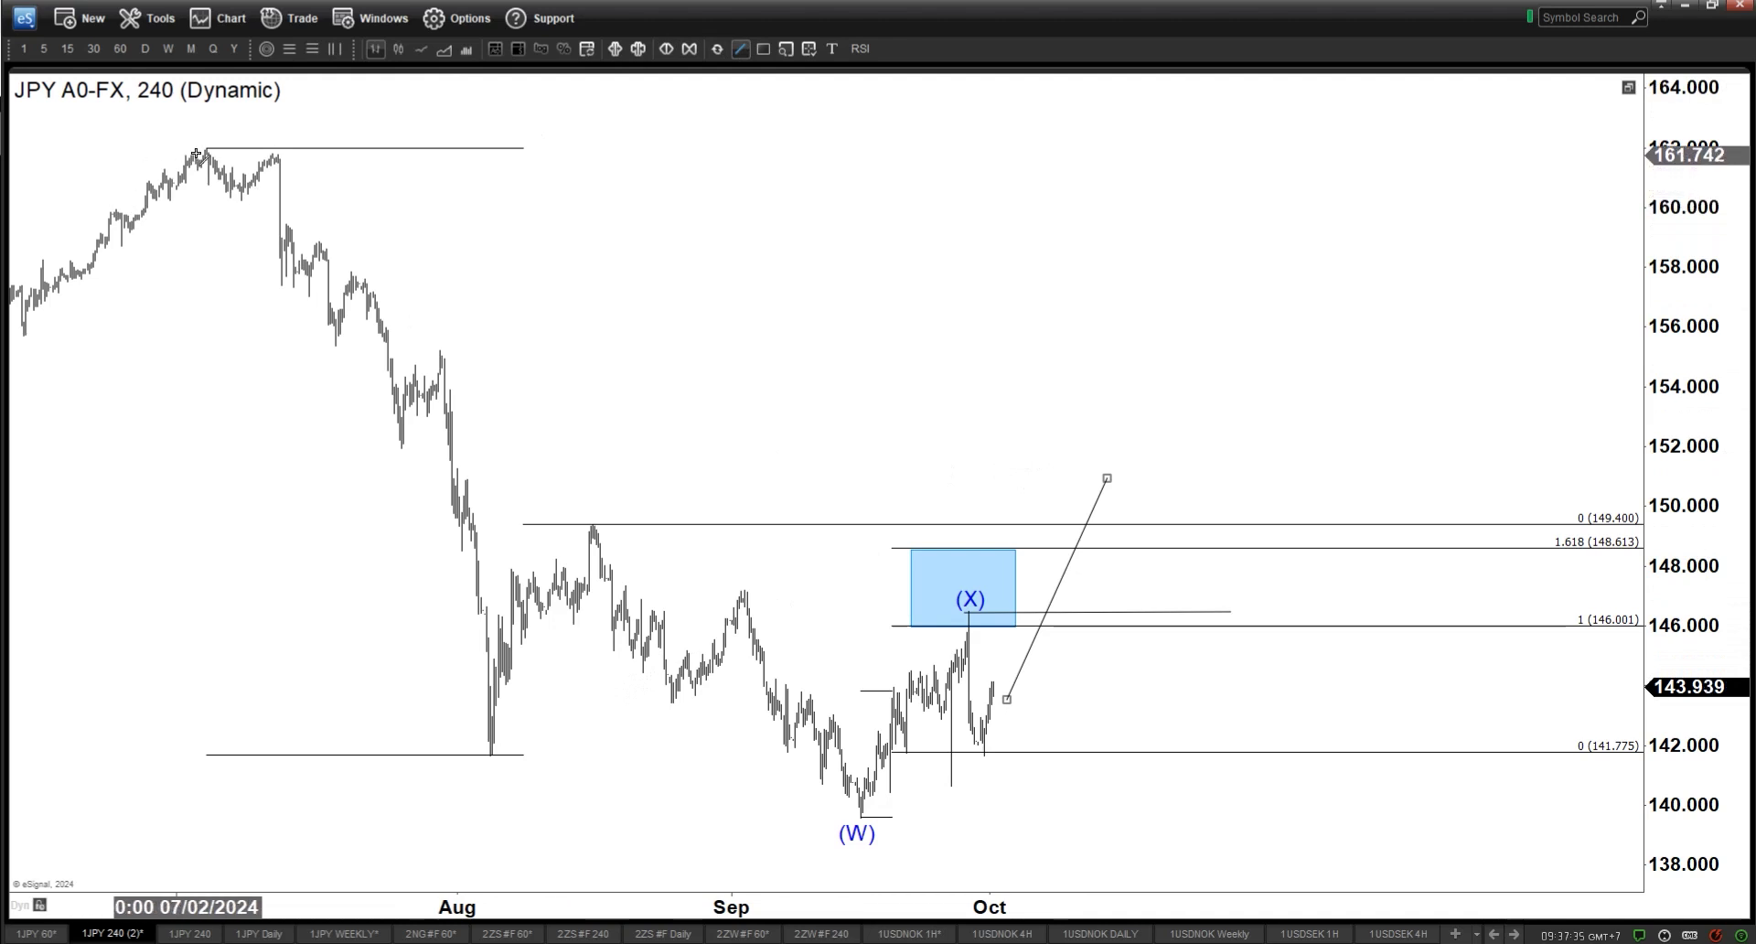
pyautogui.moveTo(202, 150)
pyautogui.mouseDown()
pyautogui.moveTo(768, 696)
pyautogui.moveTo(861, 816)
pyautogui.mouseUp()
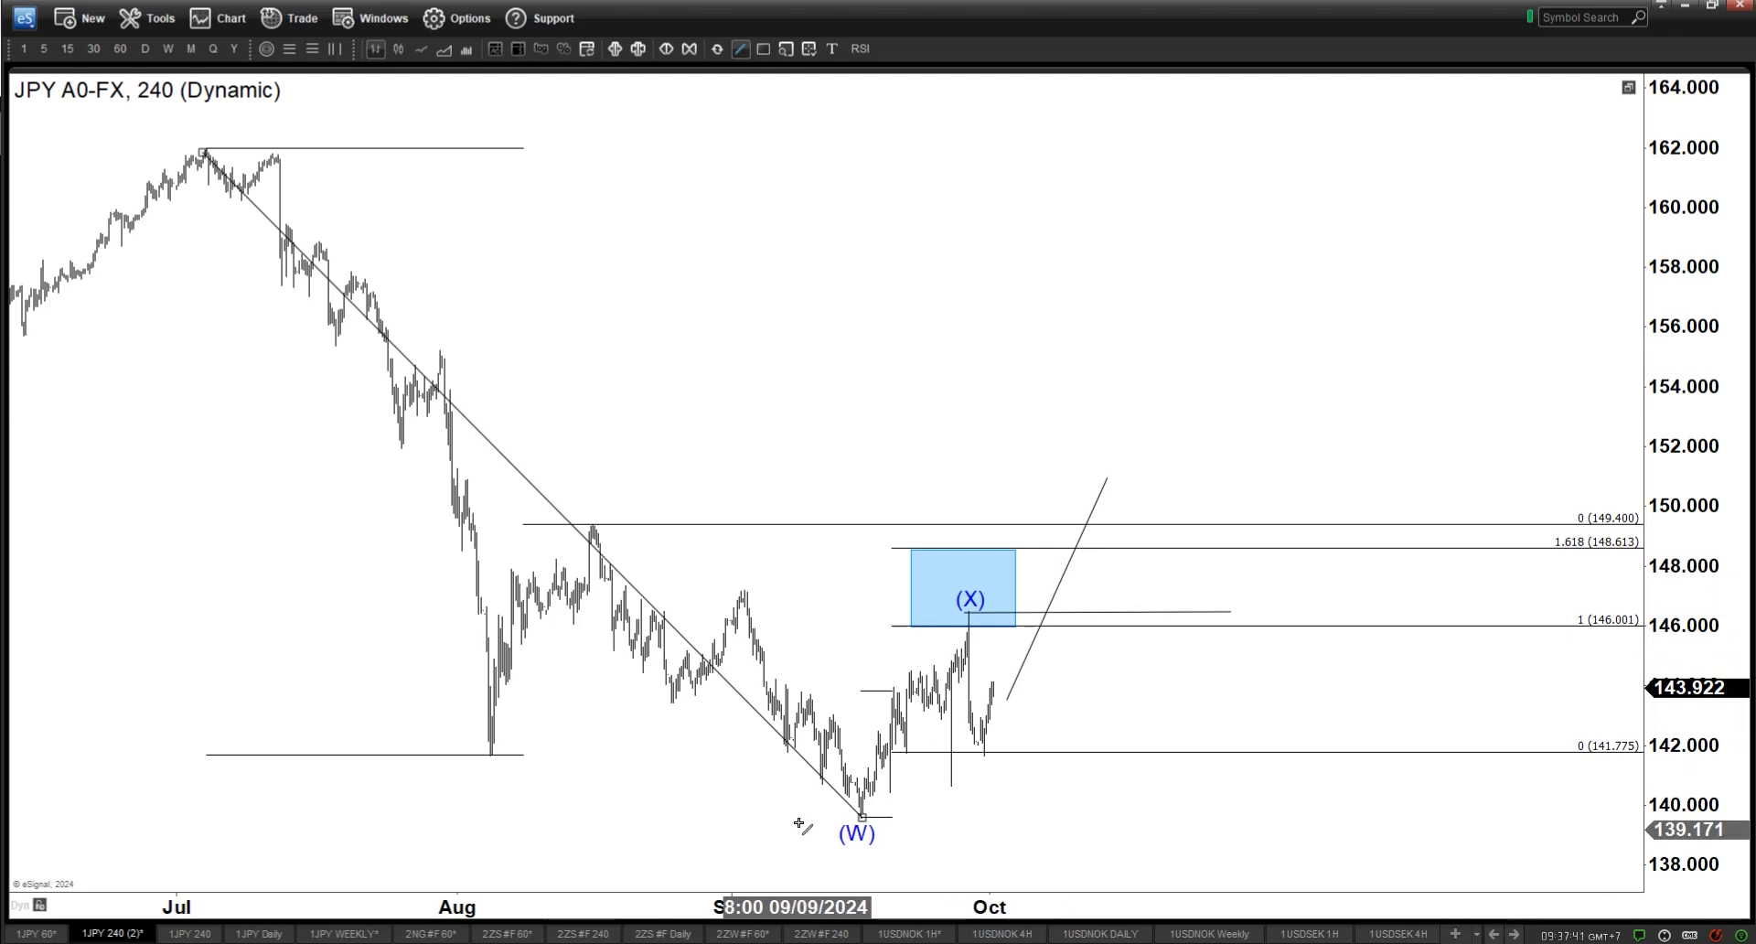
pyautogui.moveTo(1075, 562)
pyautogui.mouseDown()
pyautogui.moveTo(1097, 658)
pyautogui.moveTo(1203, 428)
pyautogui.mouseUp()
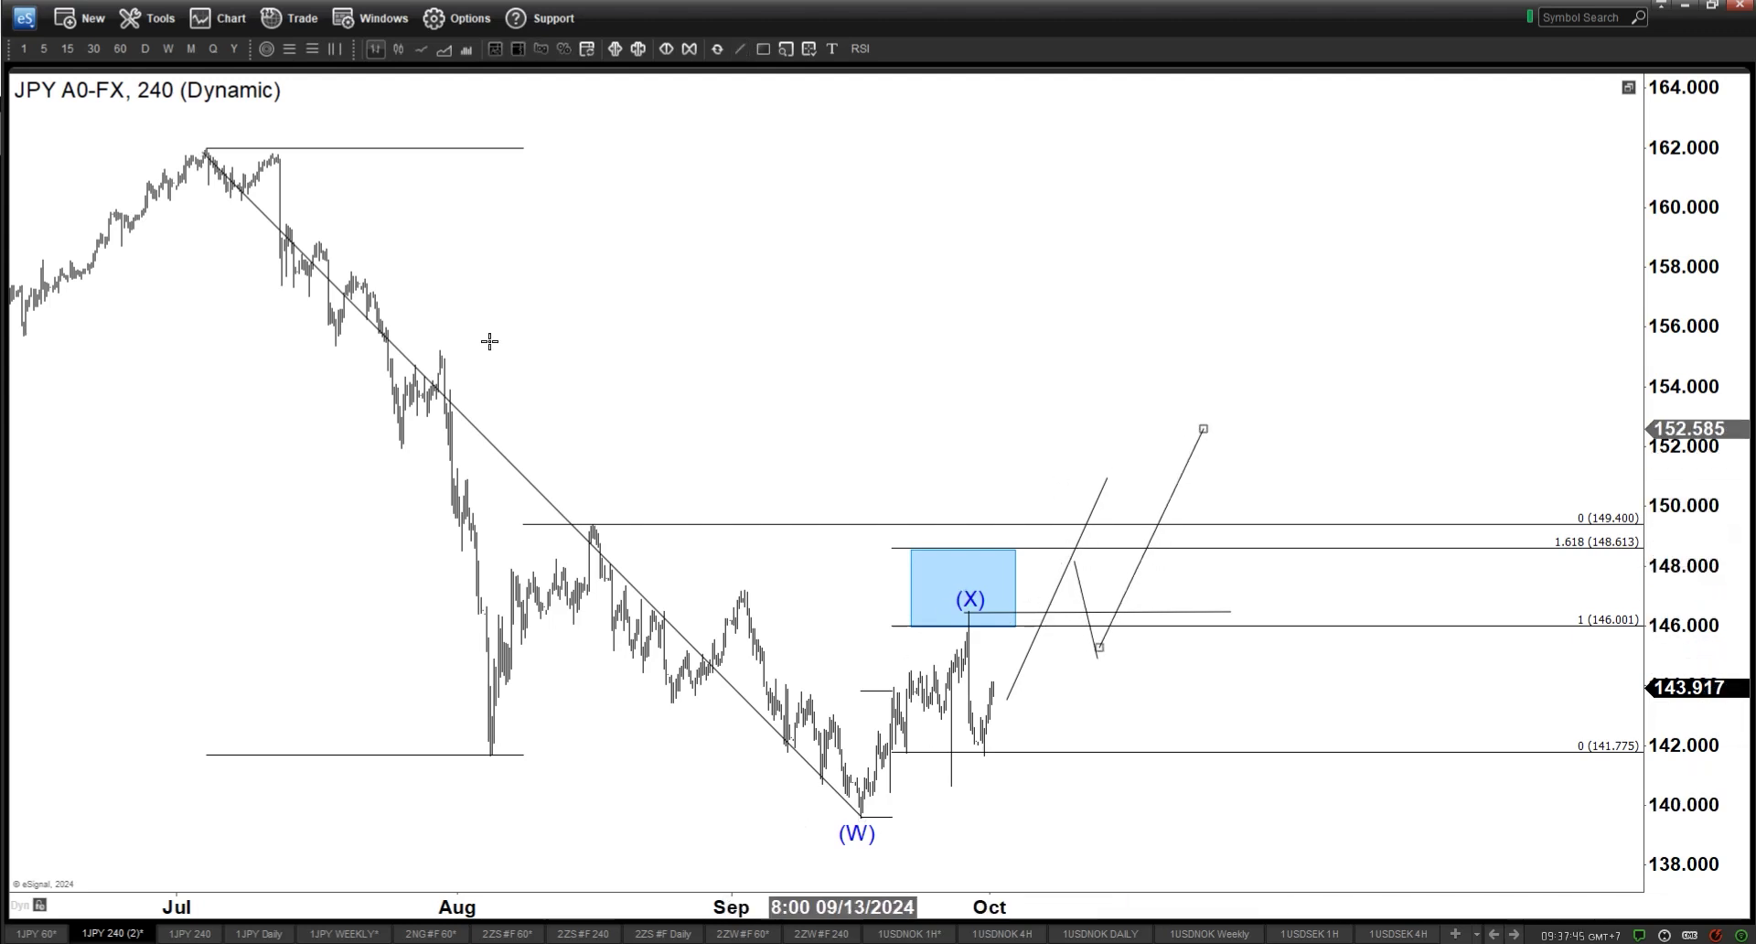
pyautogui.moveTo(1107, 477); pyautogui.dragTo(1109, 607)
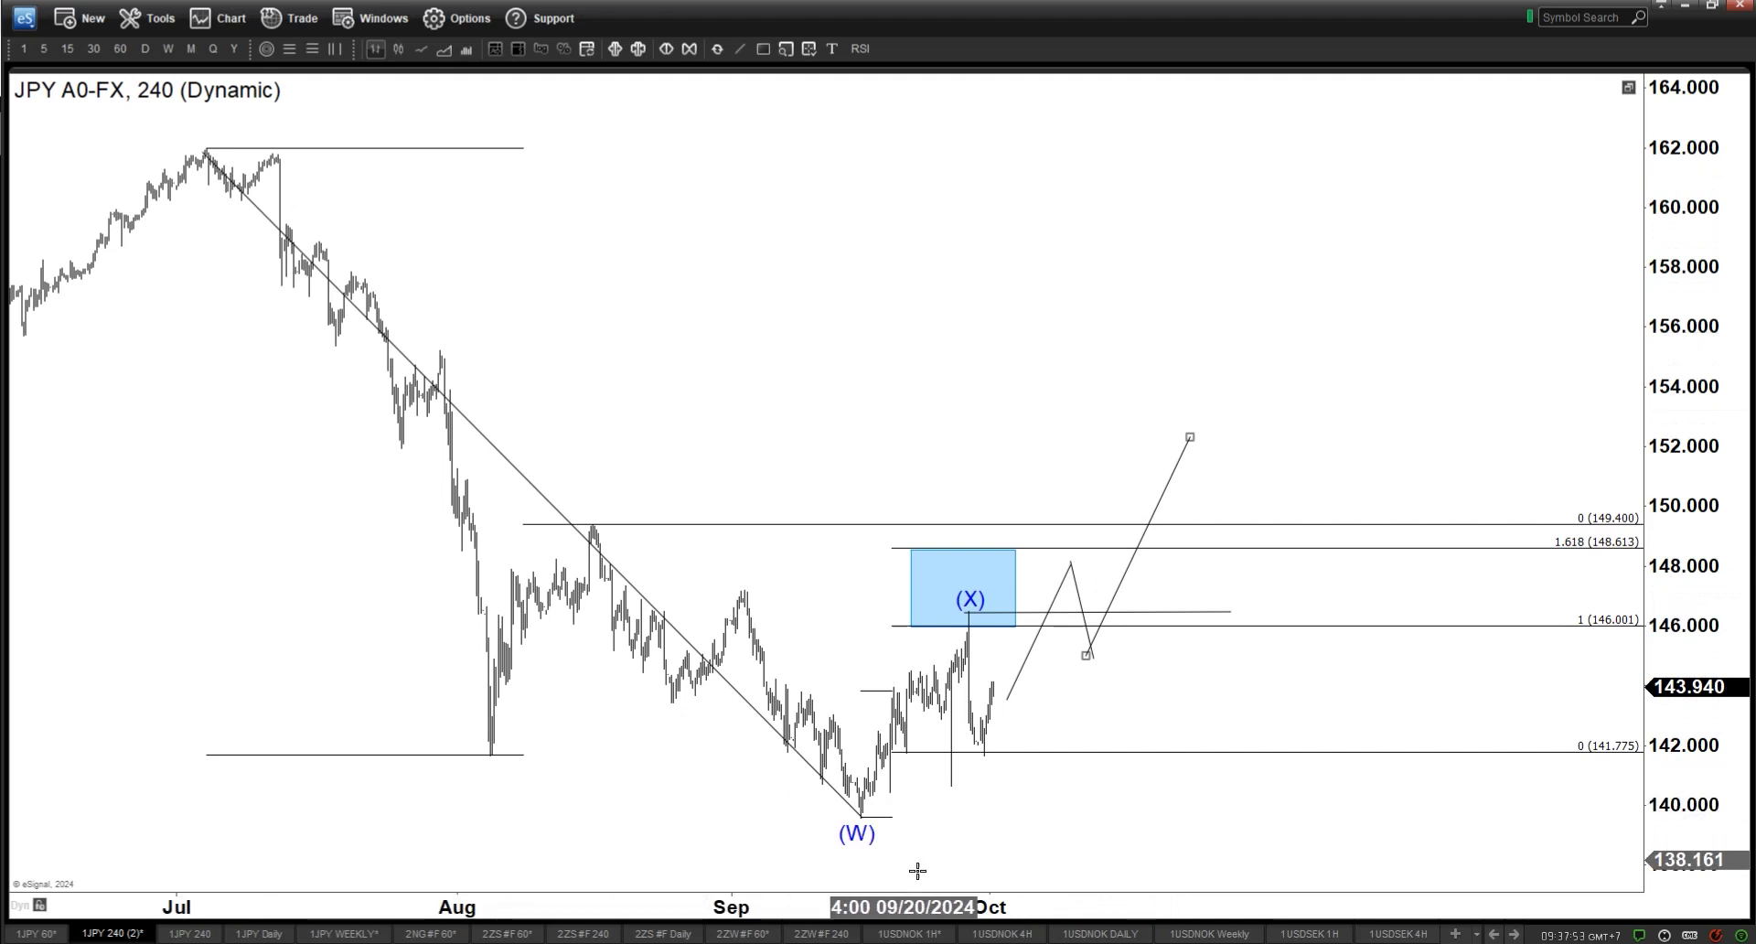
# - Place a copy of the (W) label at the September low, colour it red and change its text to w
pyautogui.moveTo(860, 827)
pyautogui.mouseDown()
pyautogui.moveTo(1289, 762)
pyautogui.moveTo(1297, 779)
pyautogui.moveTo(865, 821)
pyautogui.mouseUp()
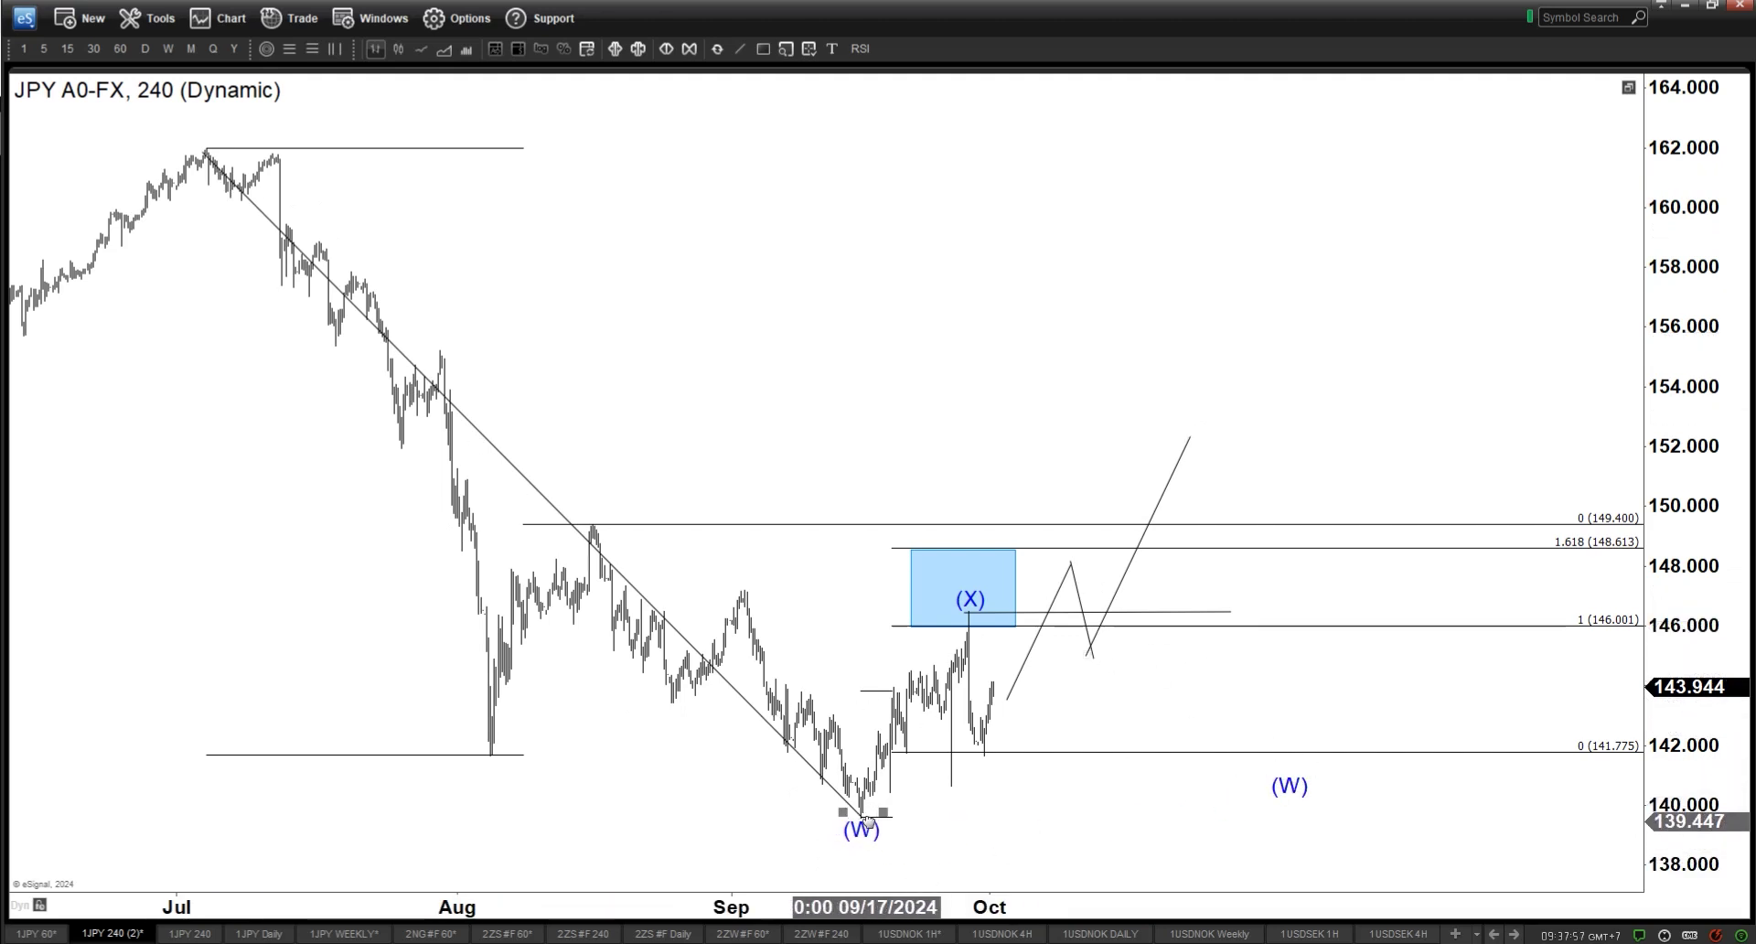
pyautogui.rightClick(867, 821)
pyautogui.click(905, 619)
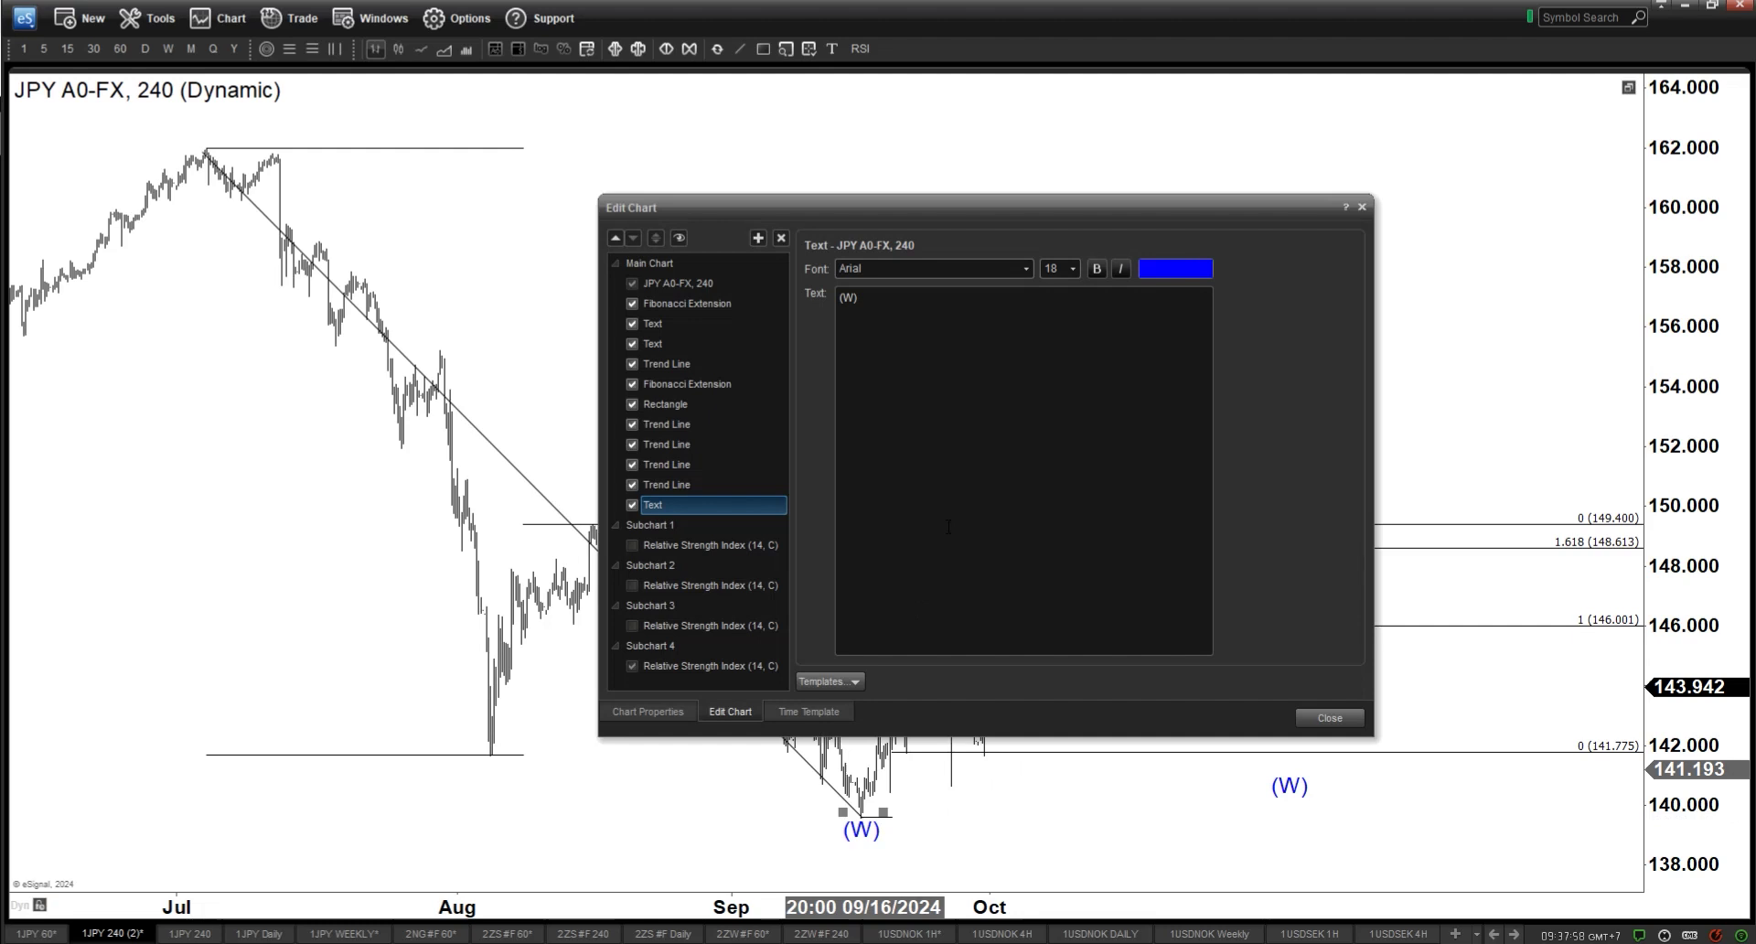
pyautogui.click(1163, 274)
pyautogui.click(1311, 151)
pyautogui.click(871, 298)
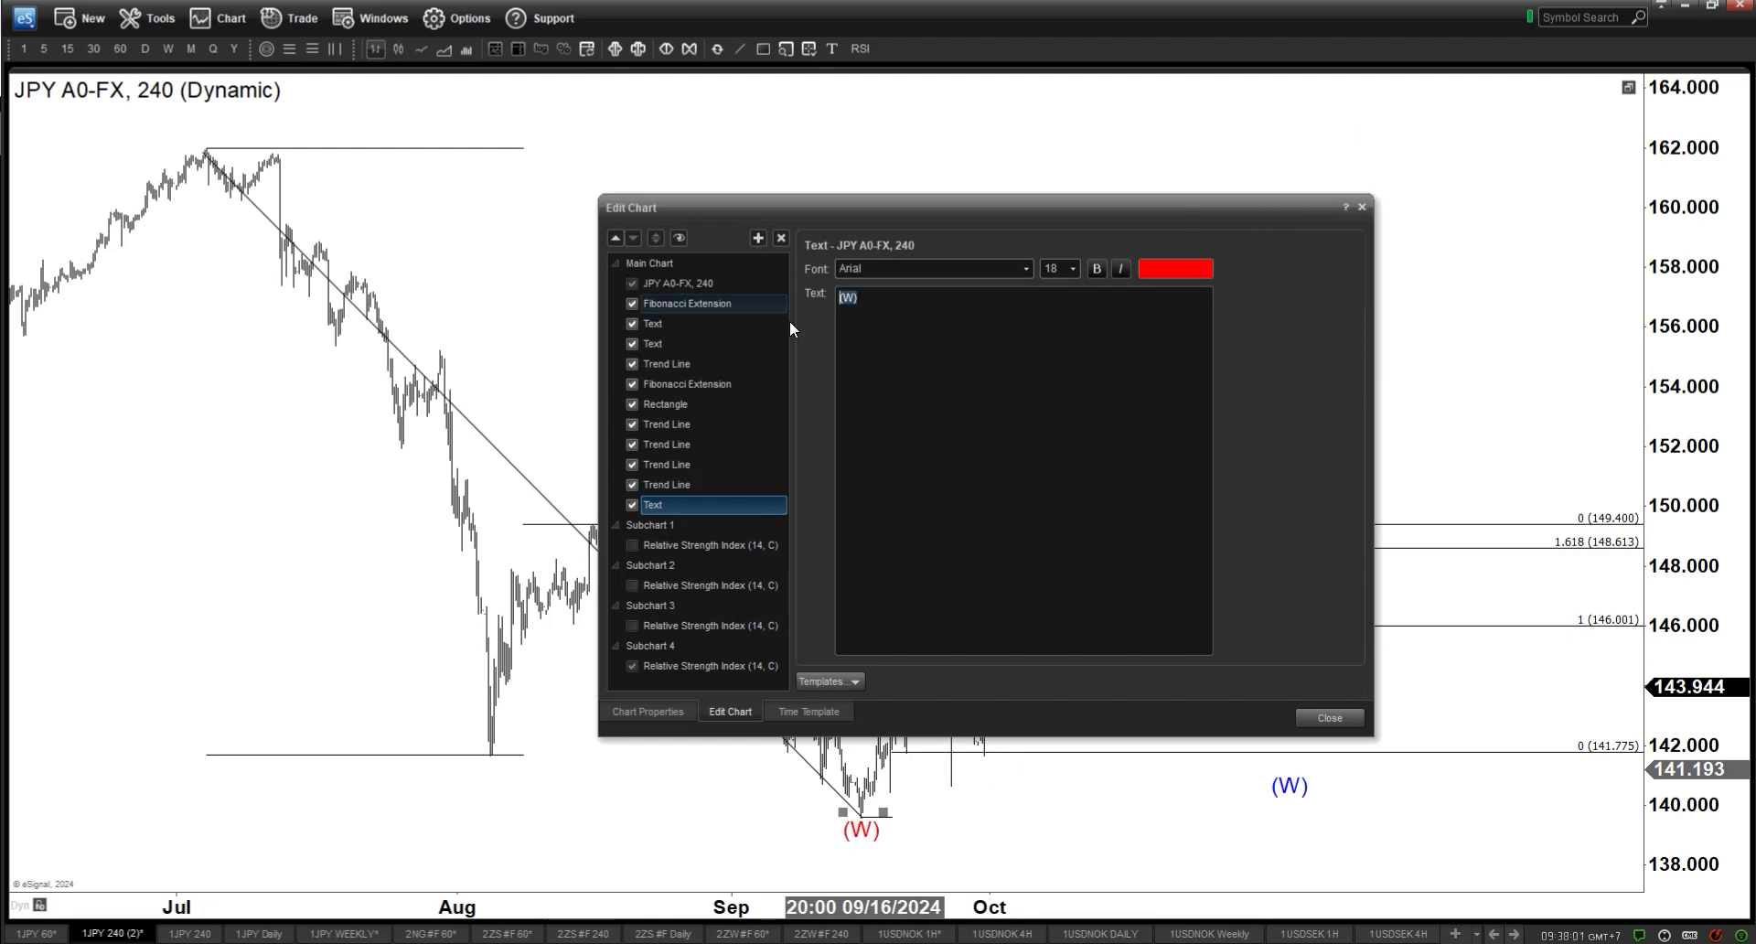
pyautogui.click(1334, 723)
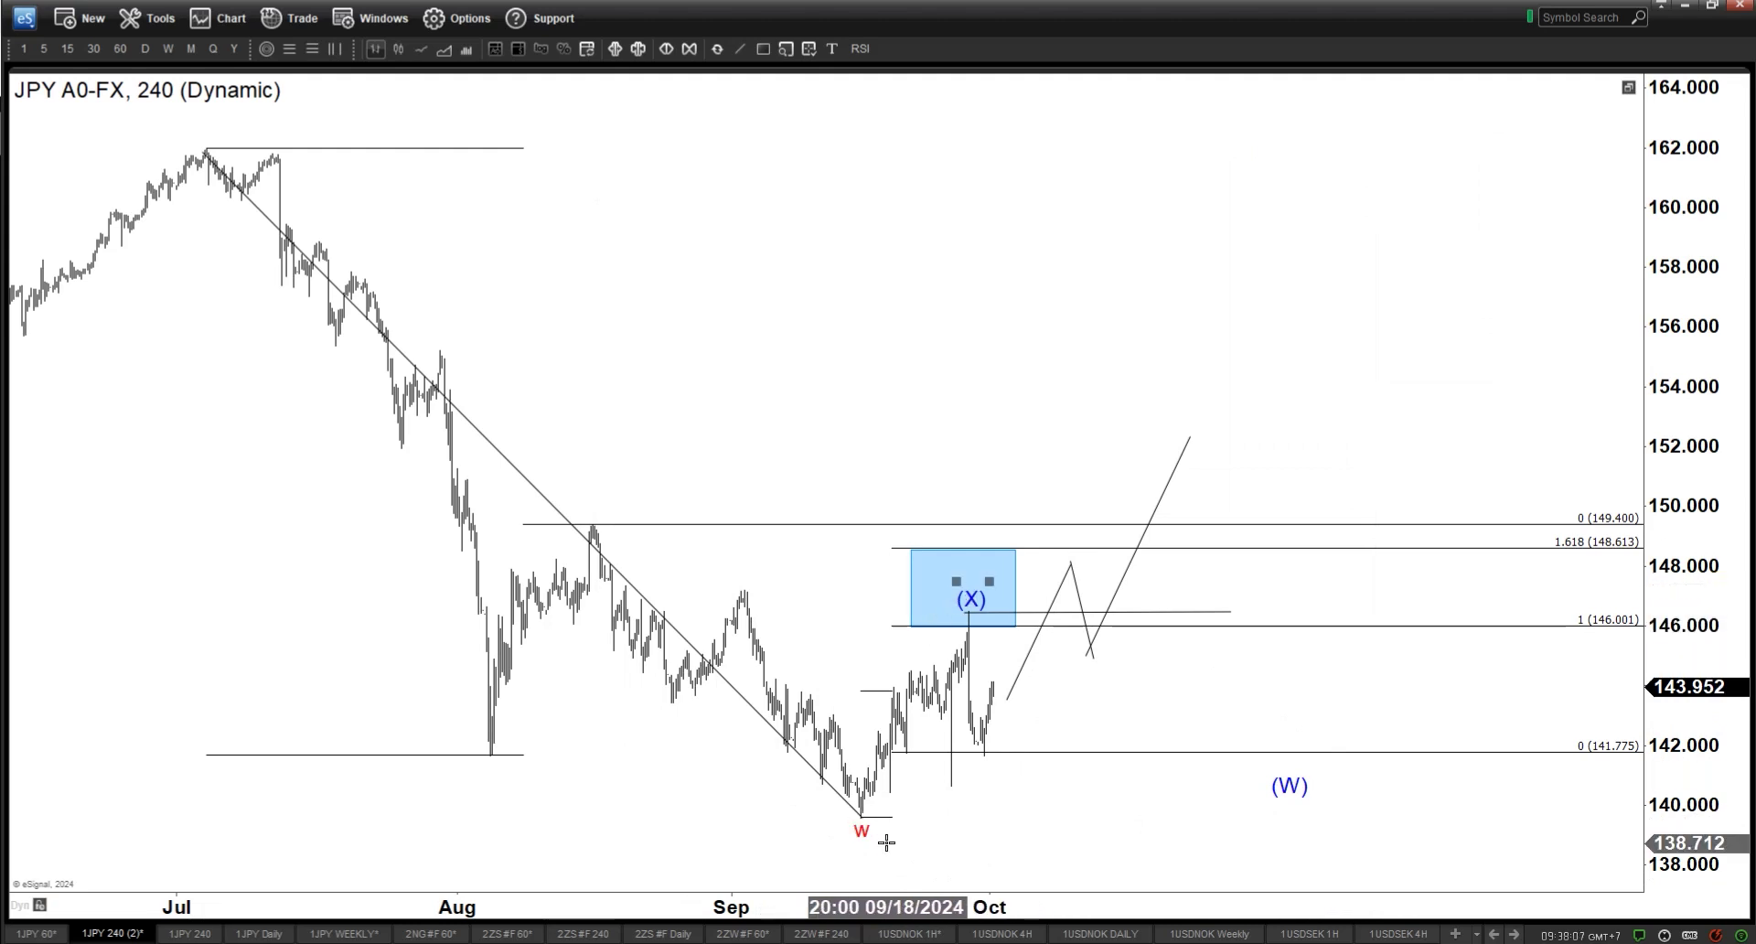
# - Remove the red w label from the September low
pyautogui.rightClick(847, 833)
pyautogui.click(850, 834)
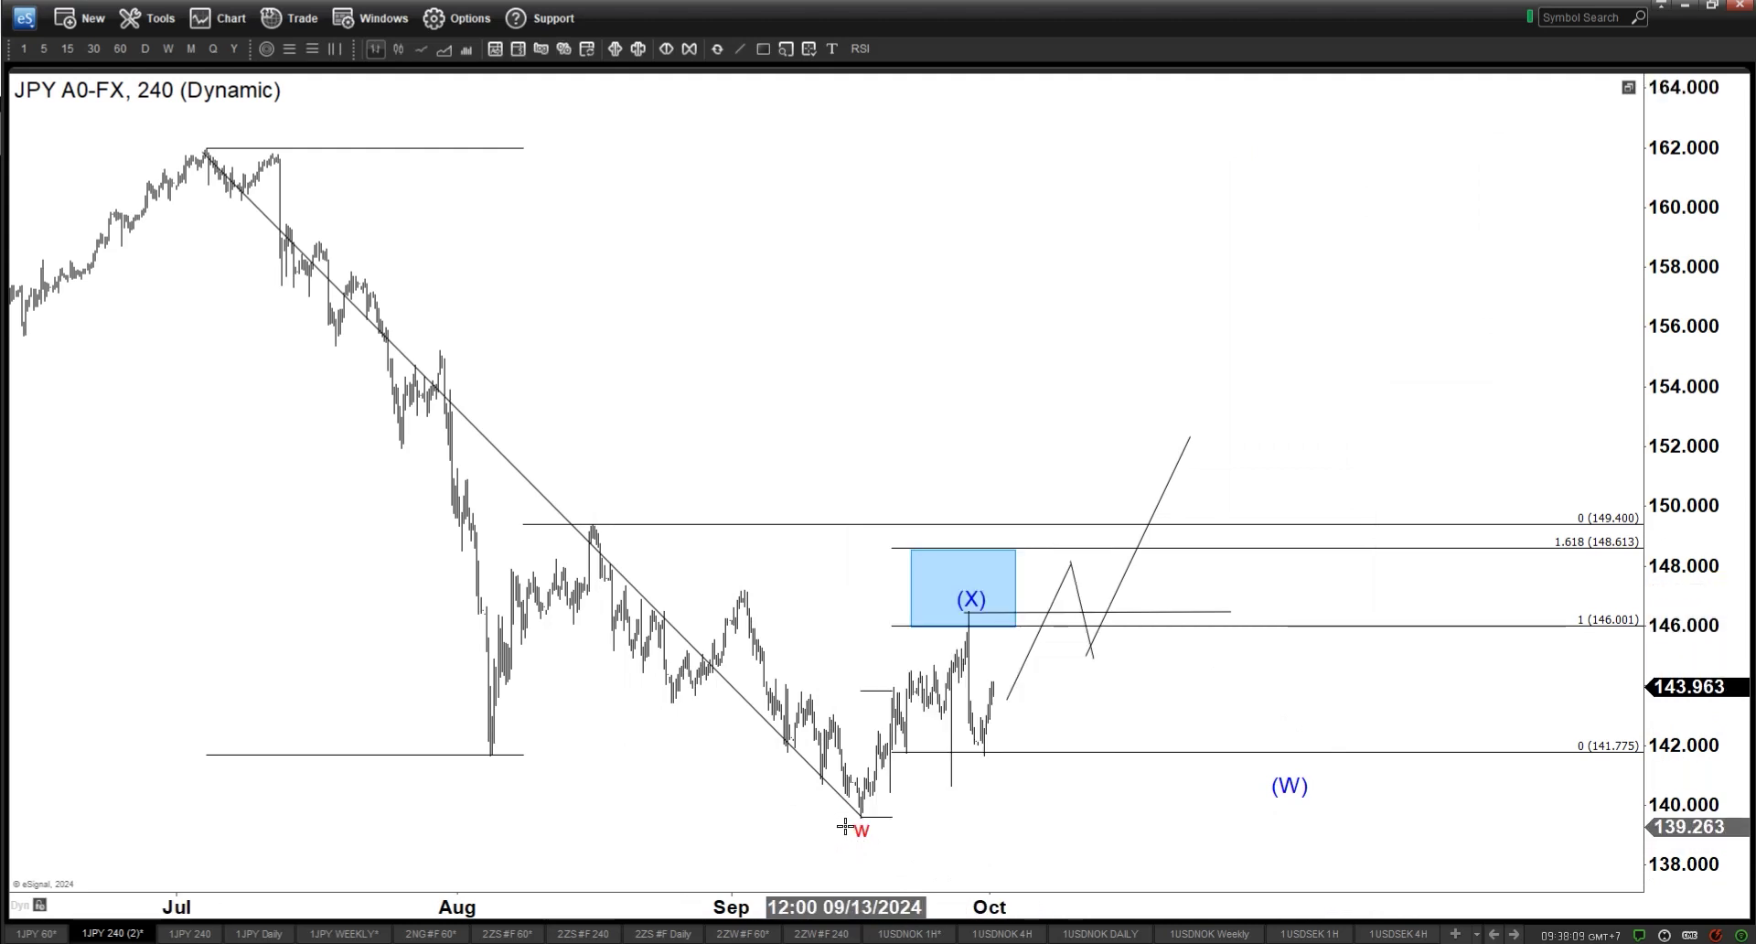
pyautogui.rightClick(860, 833)
pyautogui.click(879, 811)
# - Place a copy of the (X) label below the September low, colour it grey and change its text to ((W))
pyautogui.moveTo(977, 611); pyautogui.dragTo(874, 828)
pyautogui.rightClick(873, 828)
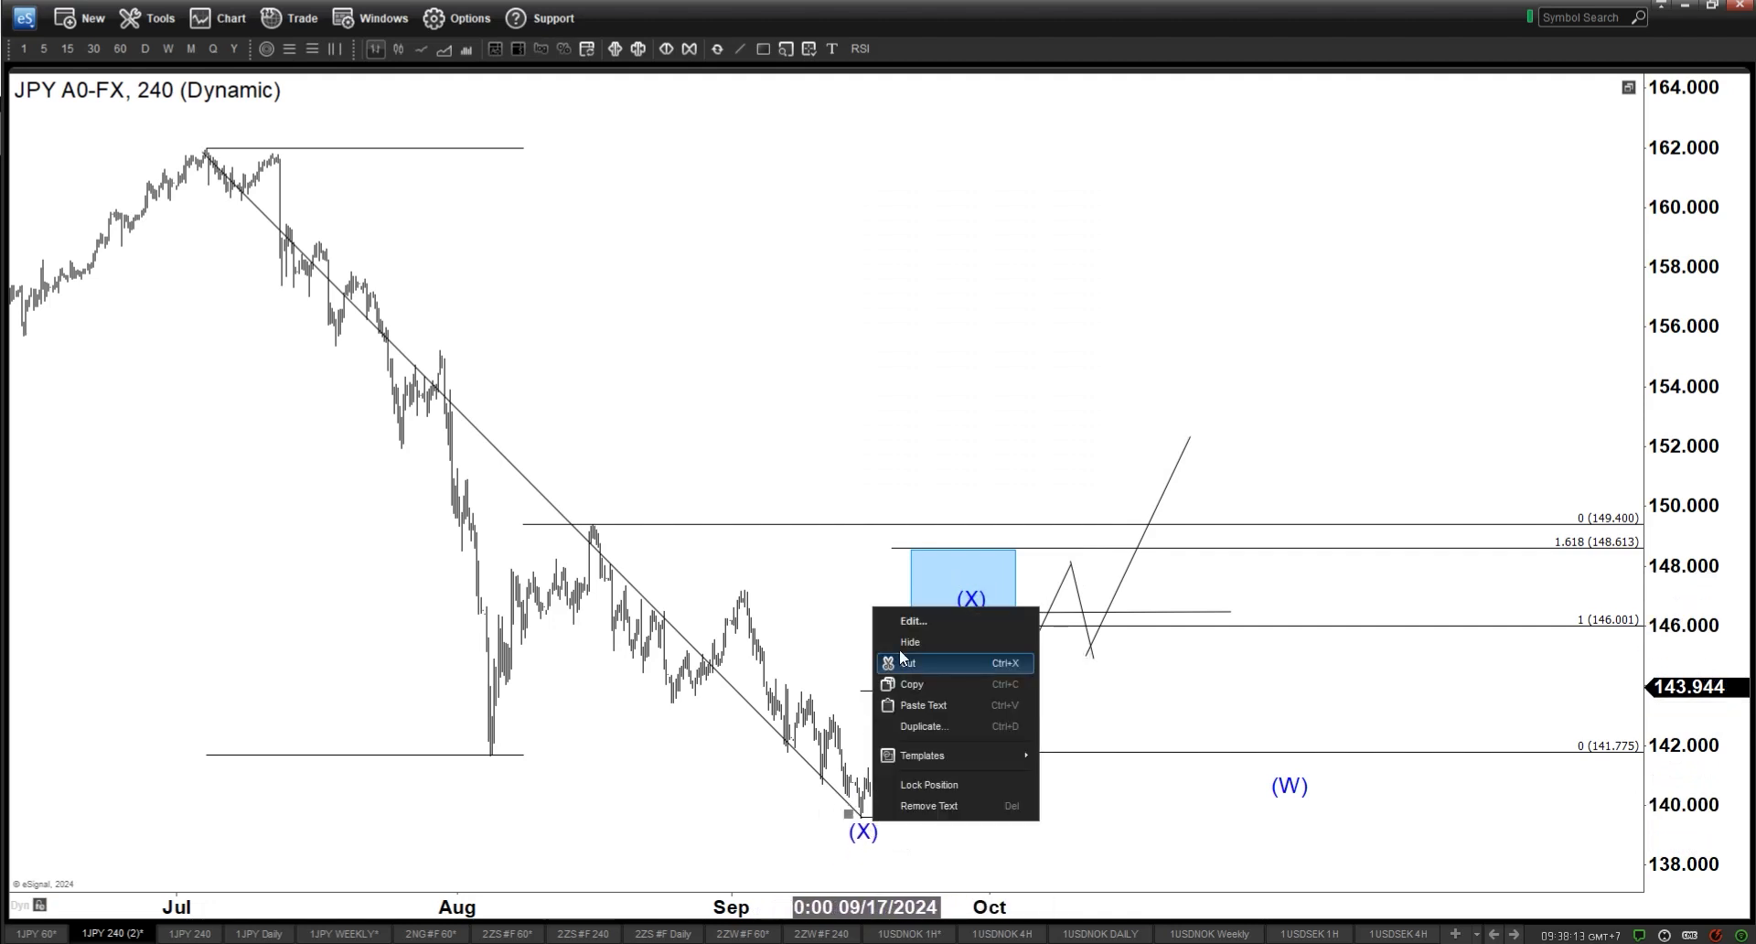
pyautogui.click(906, 633)
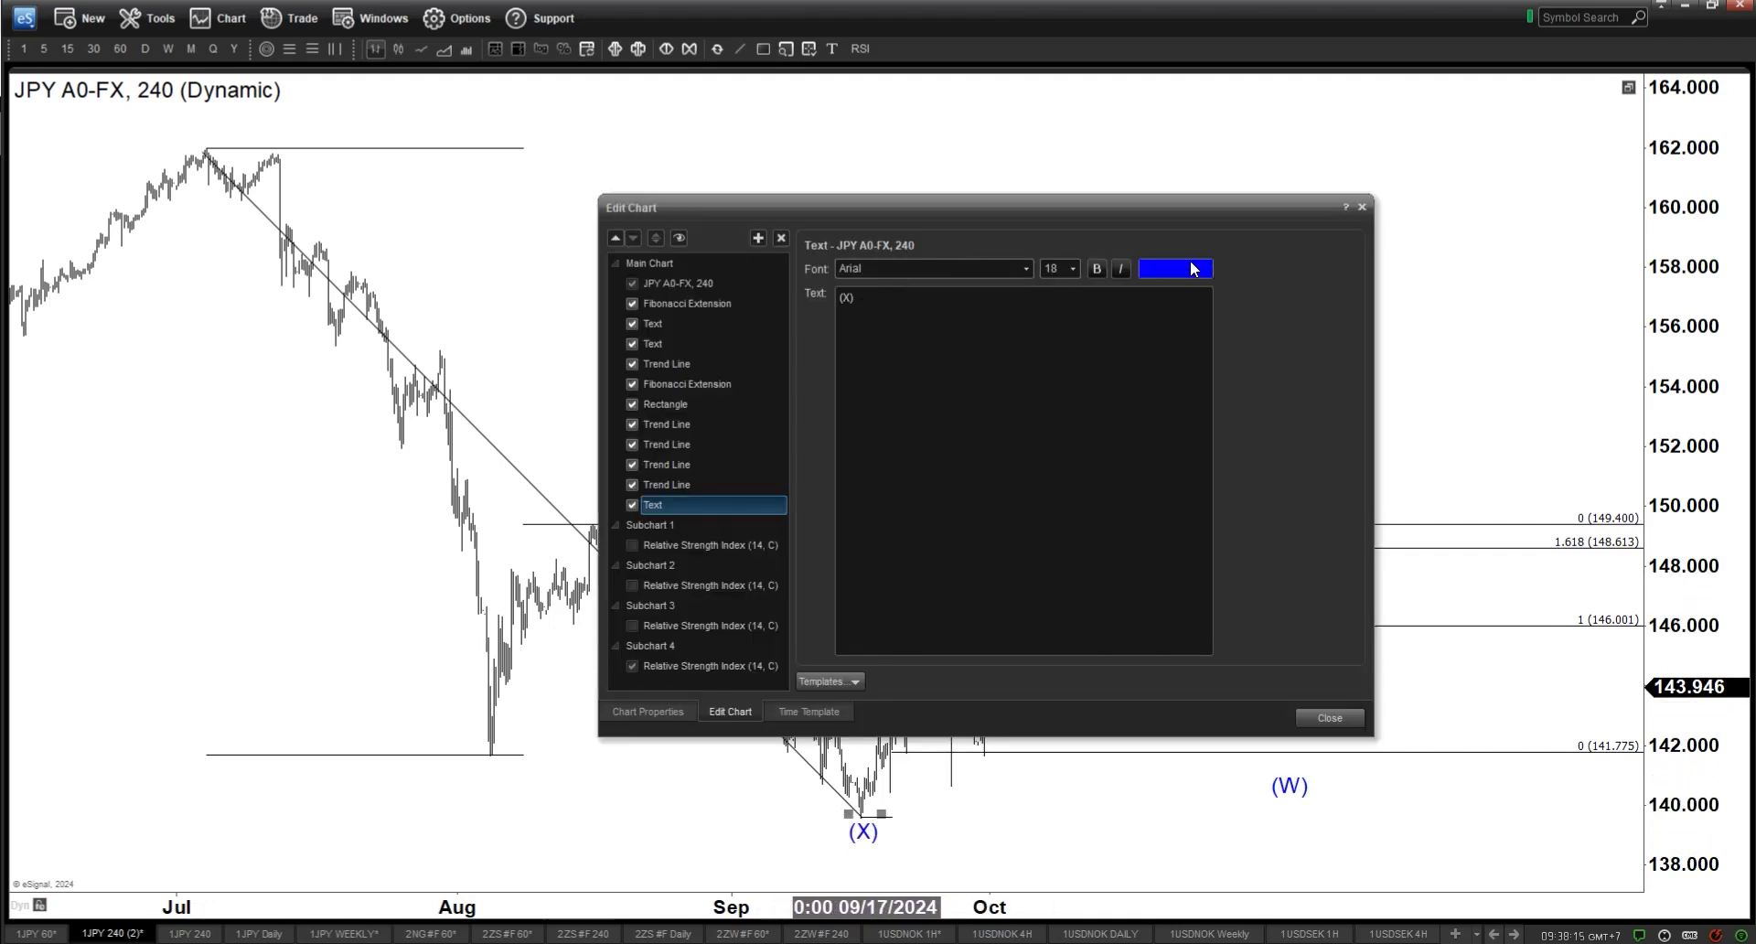
pyautogui.click(1194, 270)
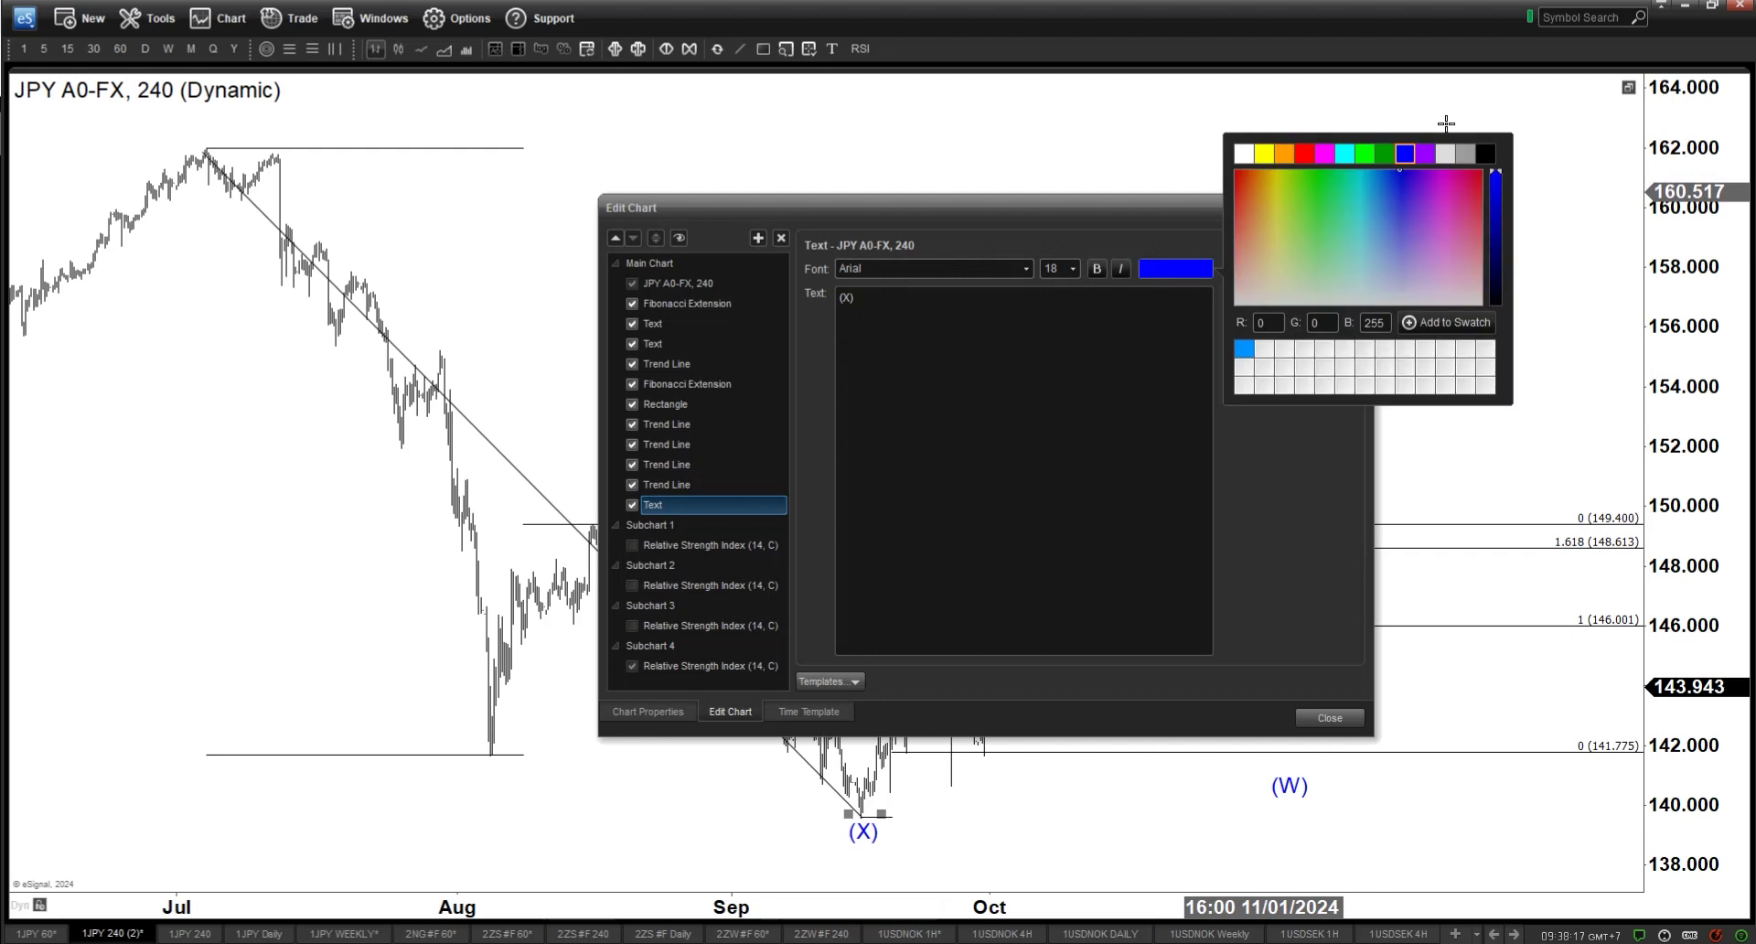
pyautogui.click(1509, 157)
pyautogui.click(842, 306)
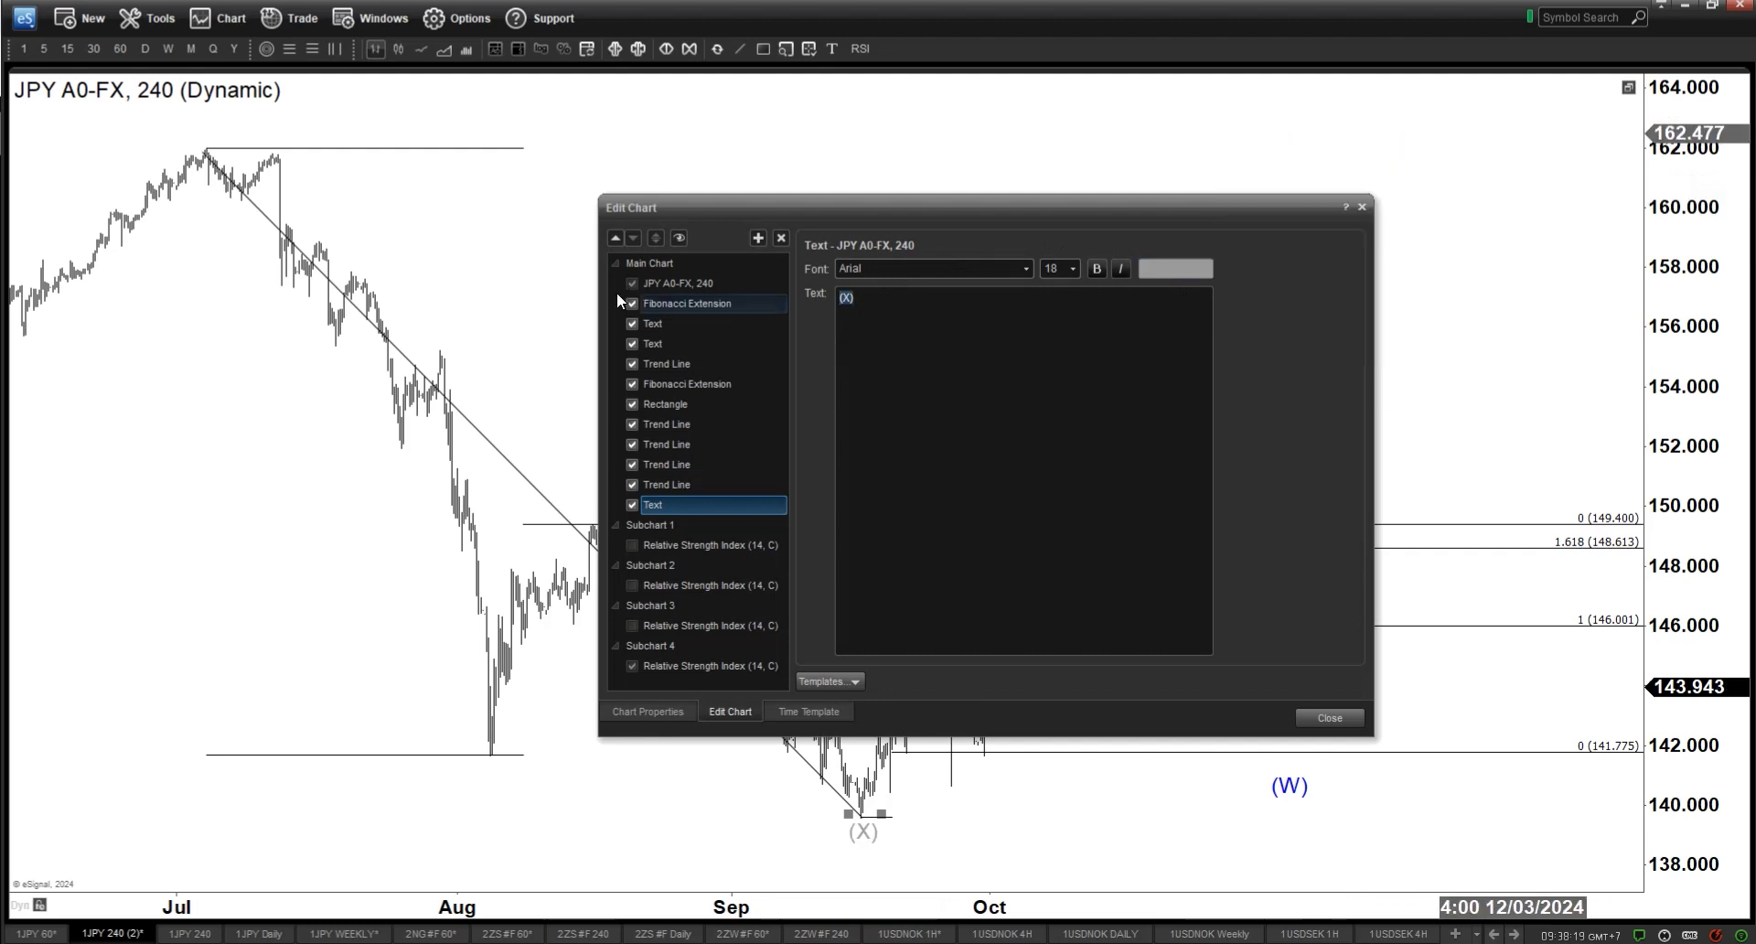
pyautogui.write('((W))')
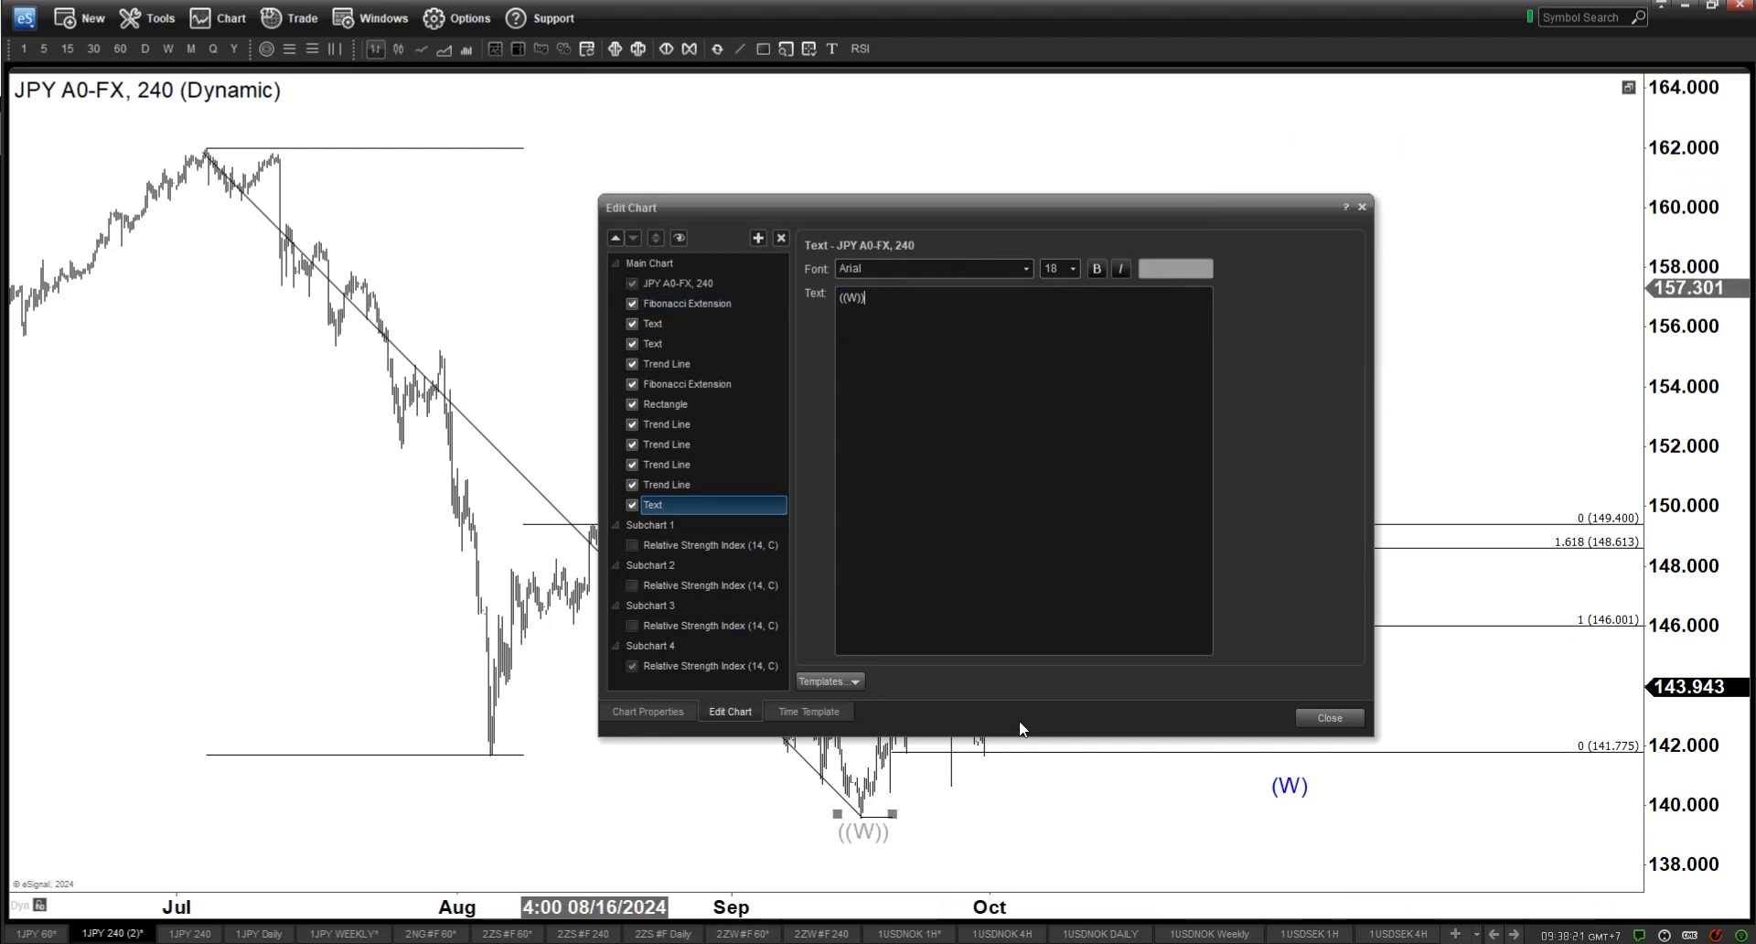
pyautogui.click(1330, 717)
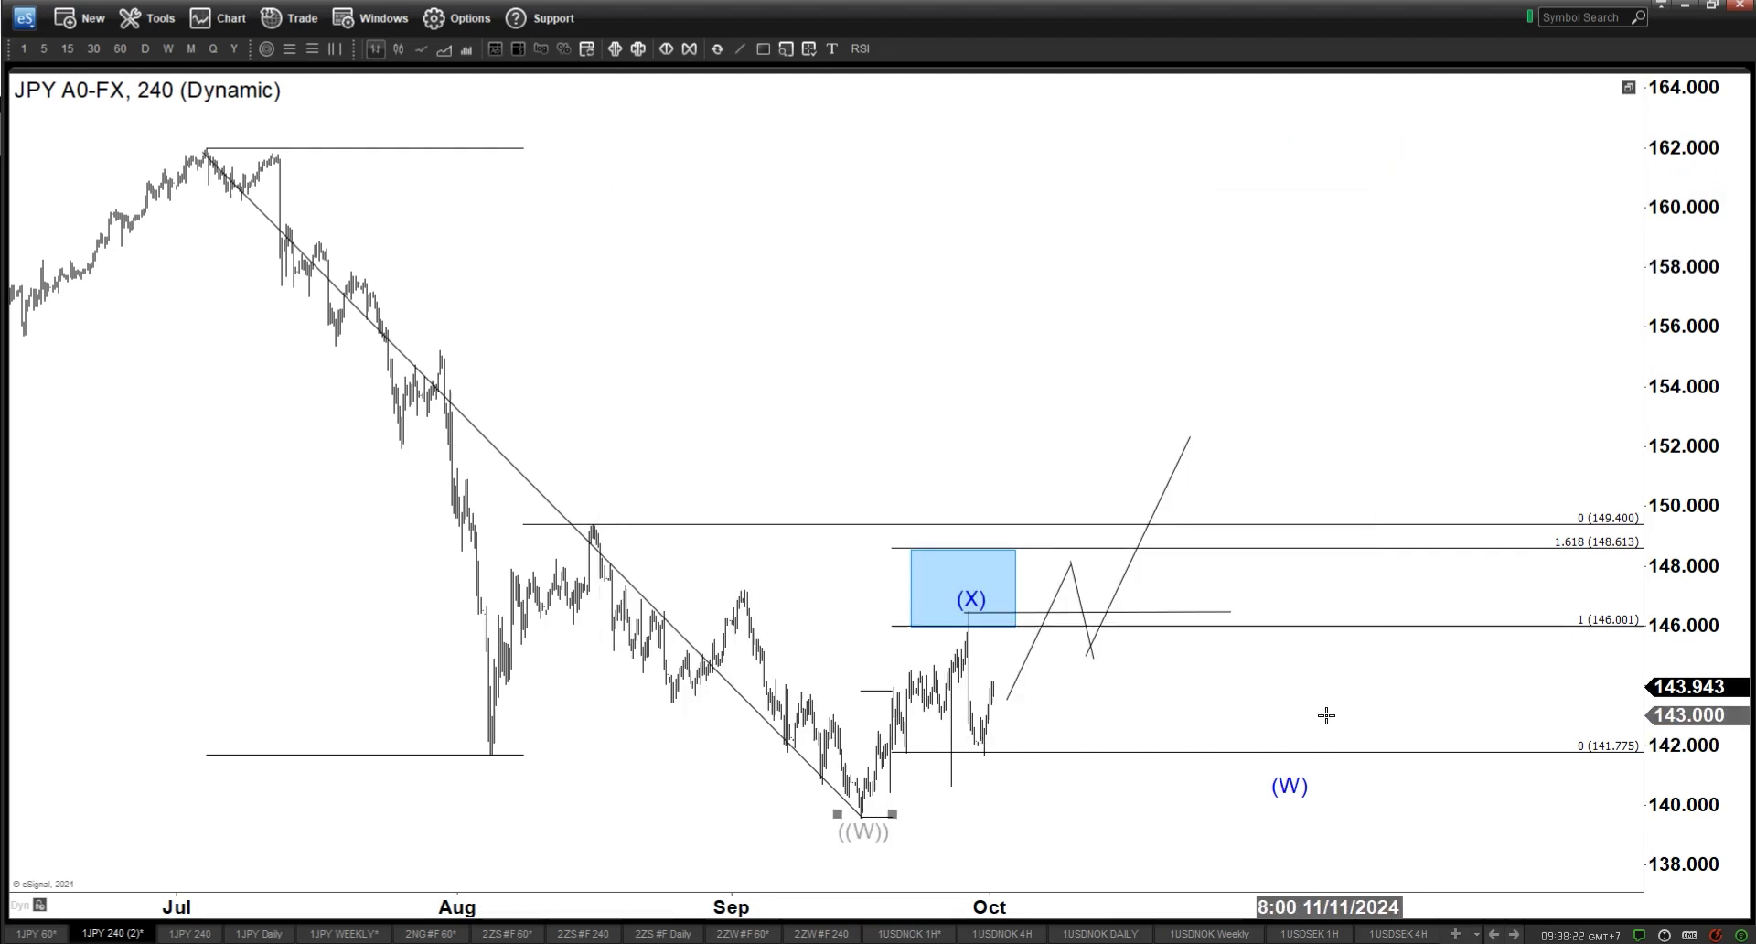
# - Recolour the ((W)) label below the September low to black
pyautogui.rightClick(885, 828)
pyautogui.click(946, 628)
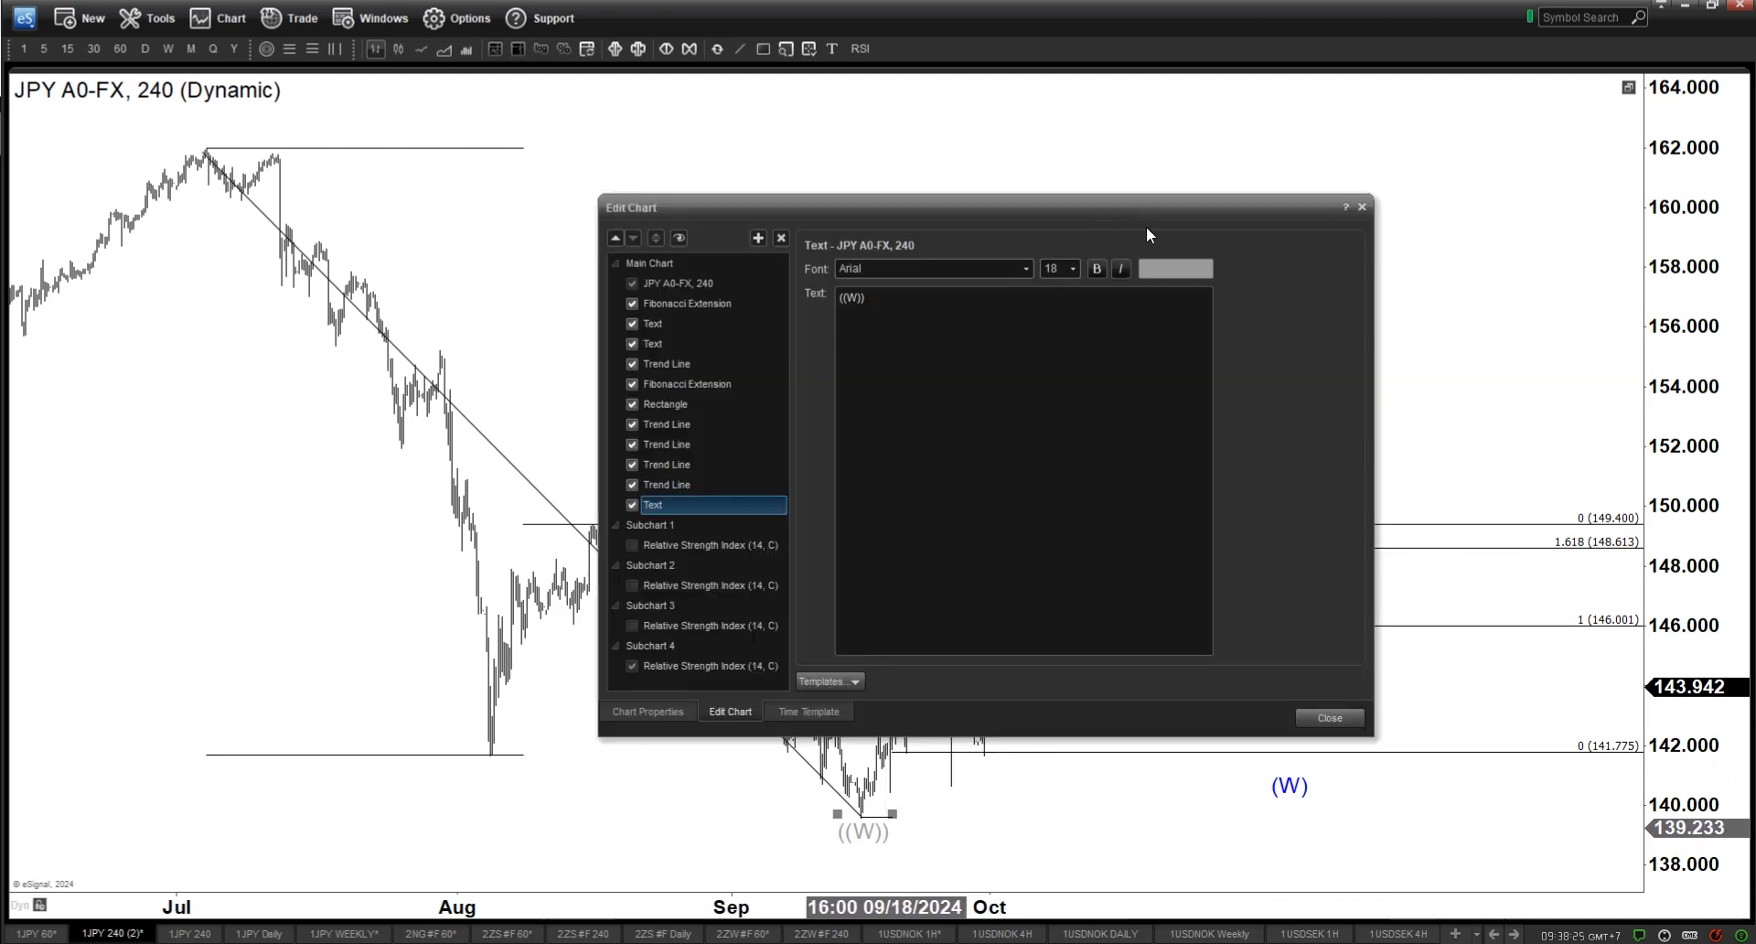
pyautogui.click(1154, 267)
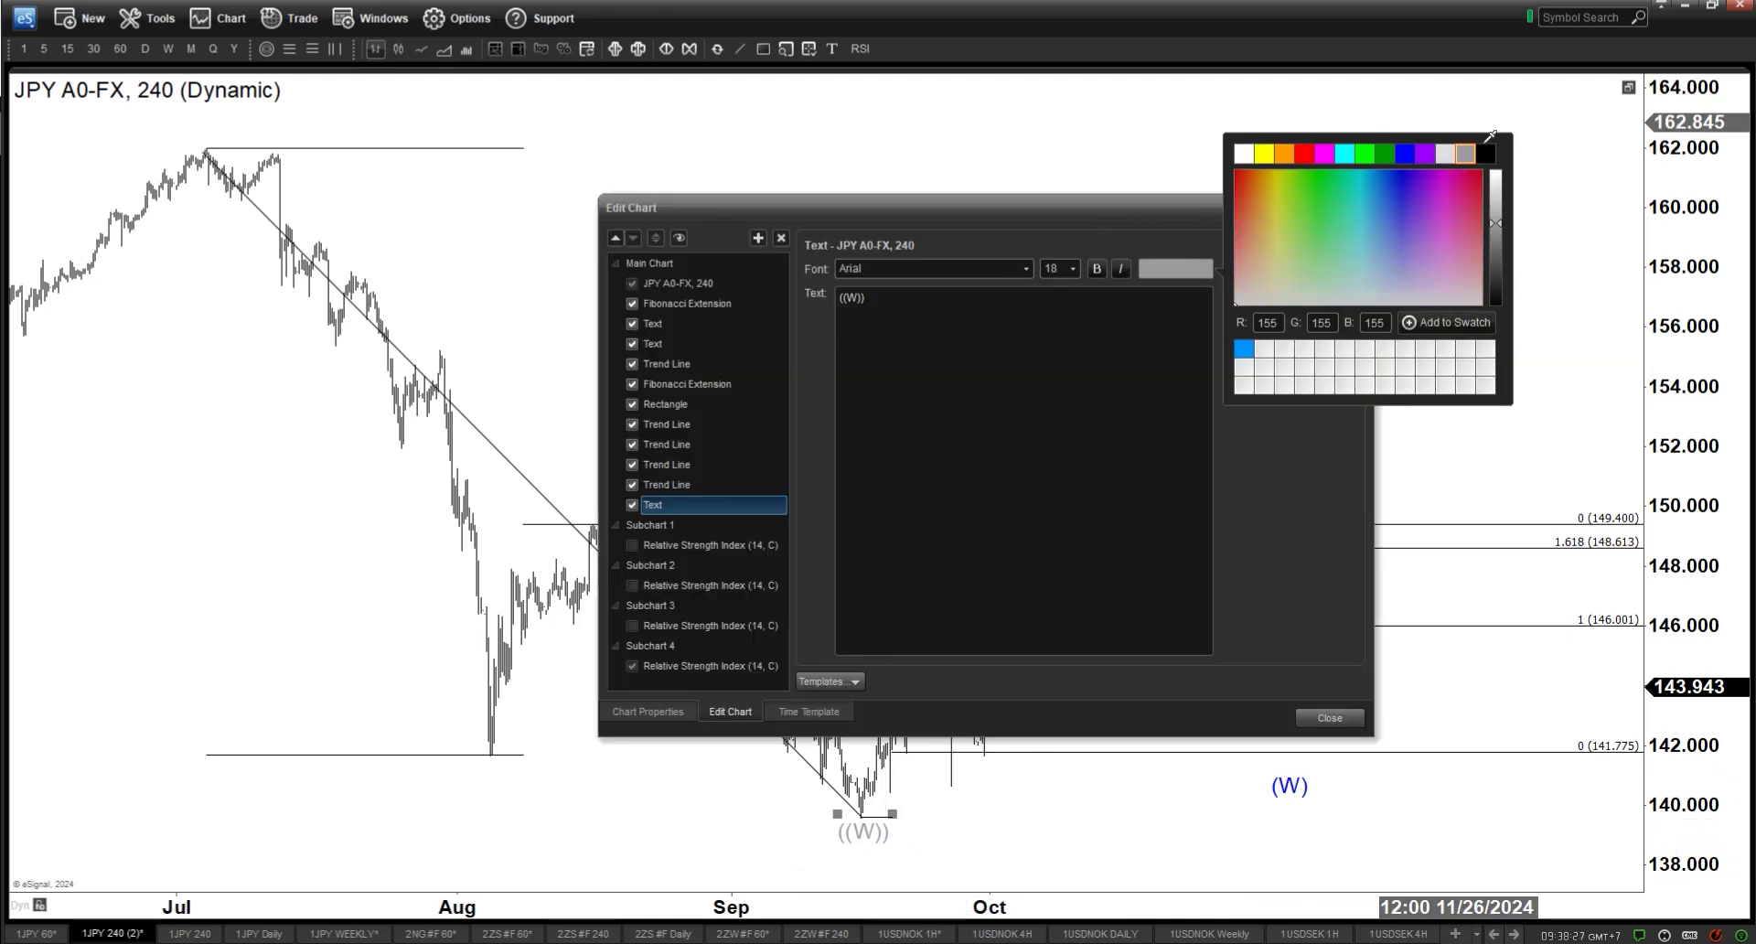
pyautogui.click(966, 810)
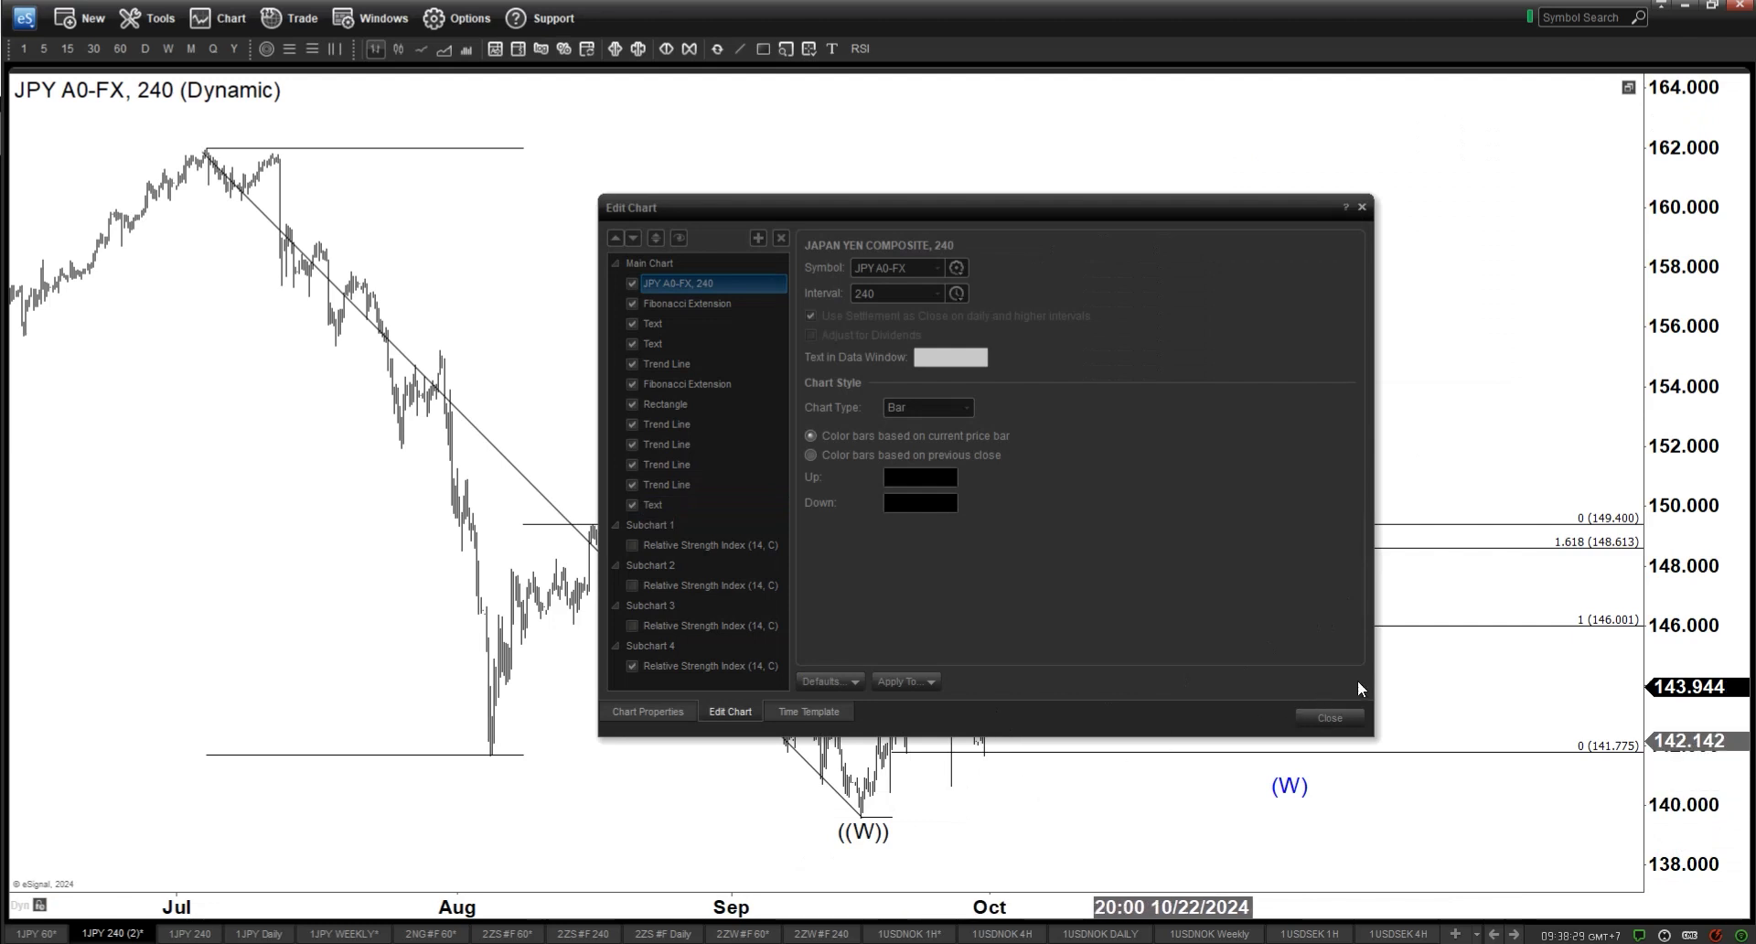
pyautogui.click(1330, 717)
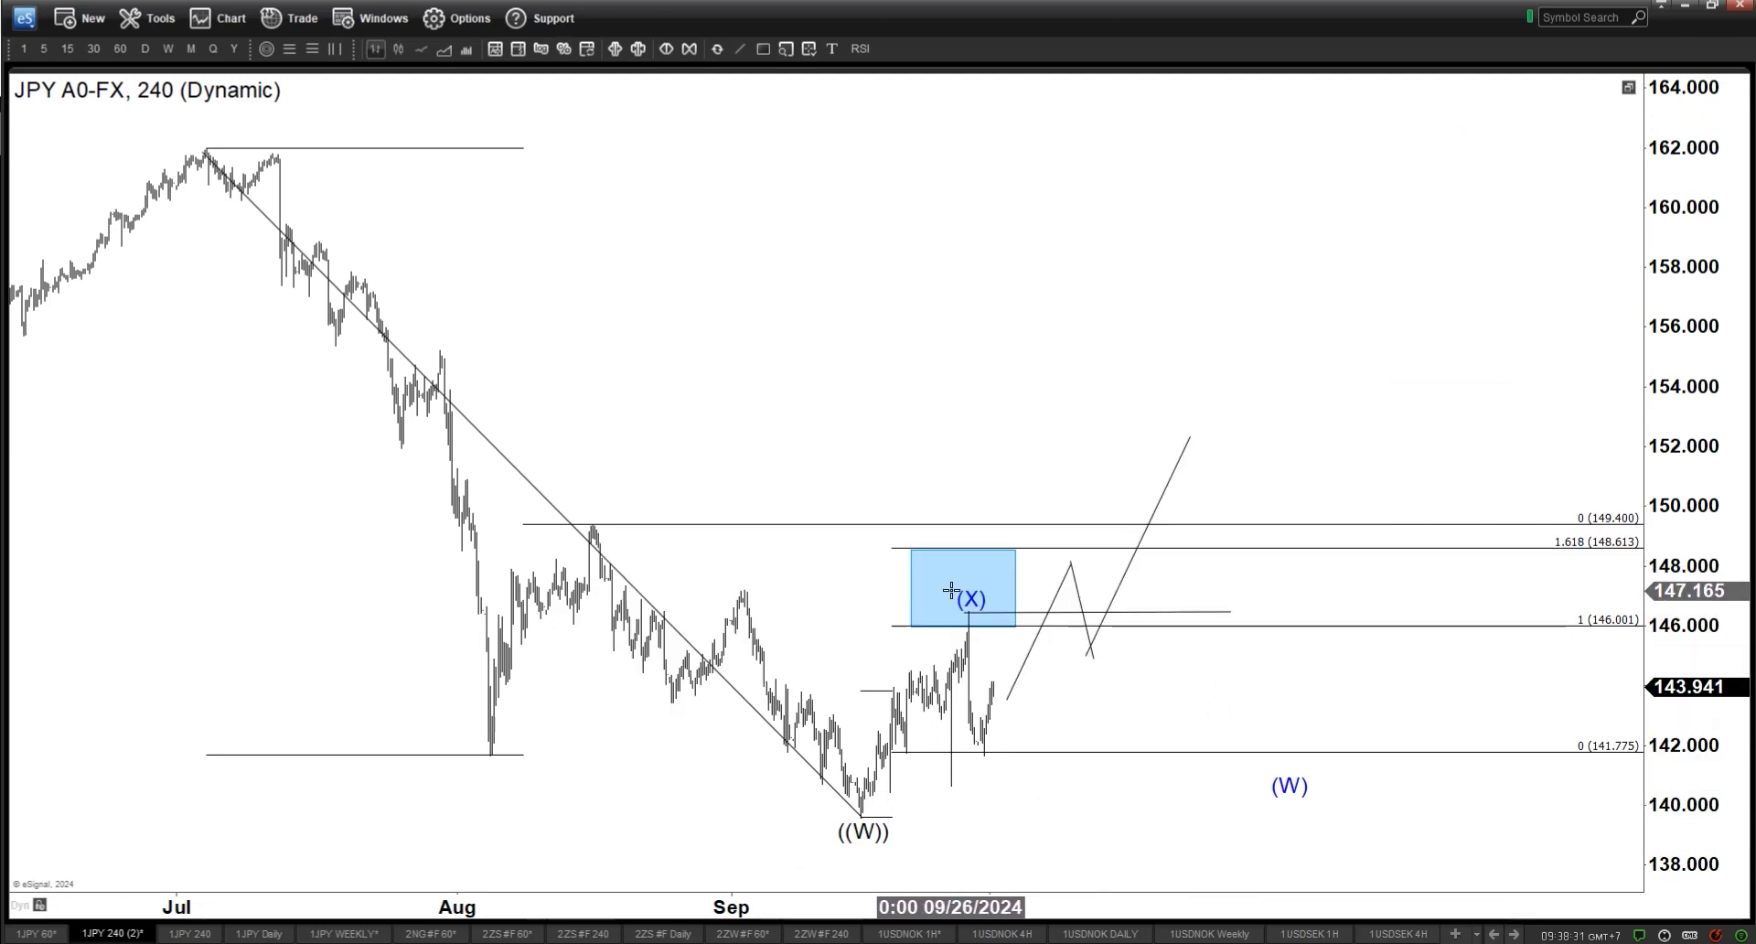
# - Move the (X) label below the latest low near the 141.775 line and the (W) label above the late-September high
pyautogui.moveTo(969, 598); pyautogui.dragTo(985, 768)
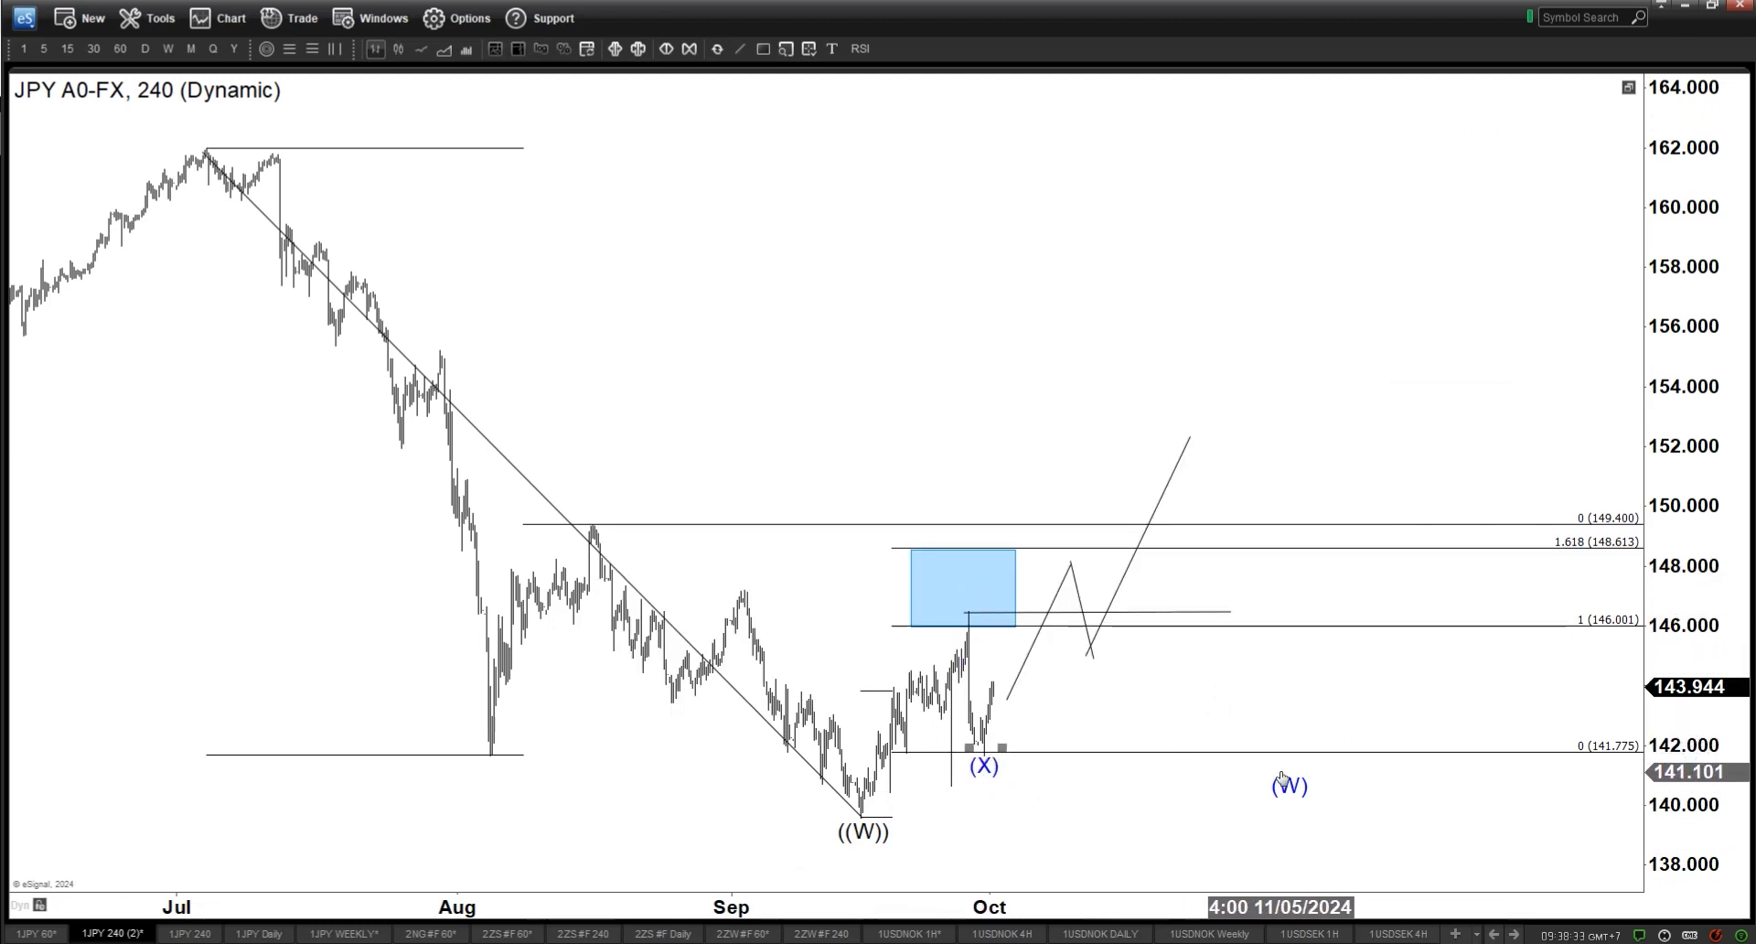
pyautogui.moveTo(1290, 785); pyautogui.dragTo(1190, 417)
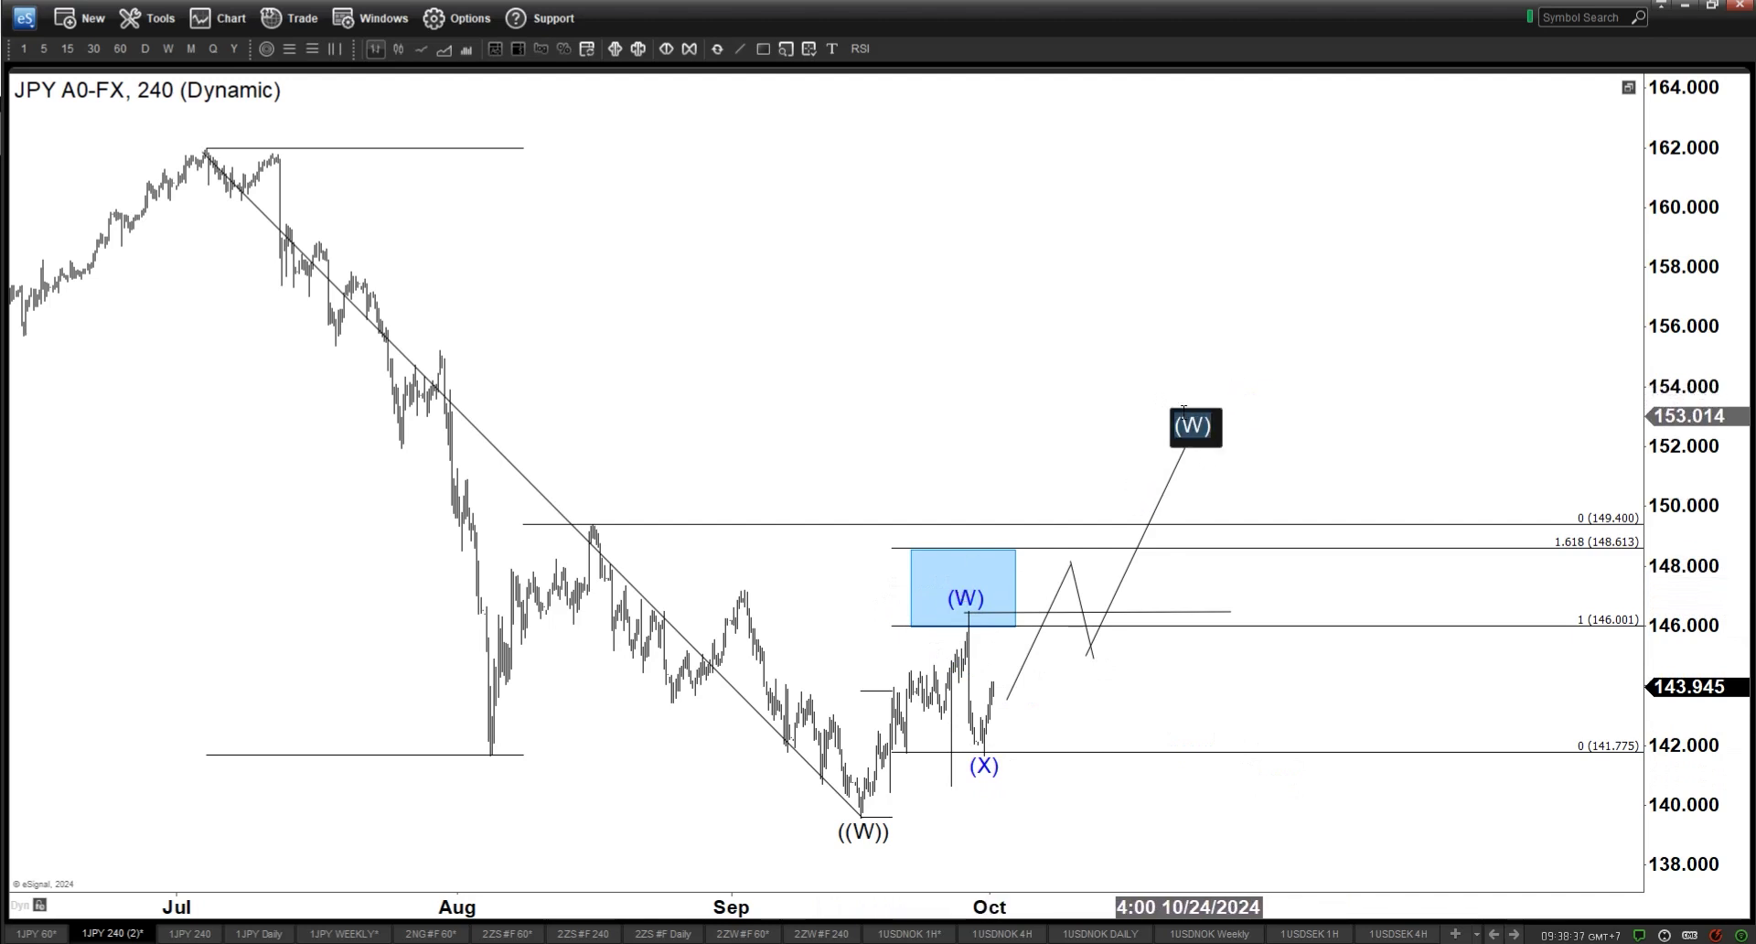
# - Label the end of the rising projection (Y) in blue and place a black ((X)) label directly above it
pyautogui.write('(Y')
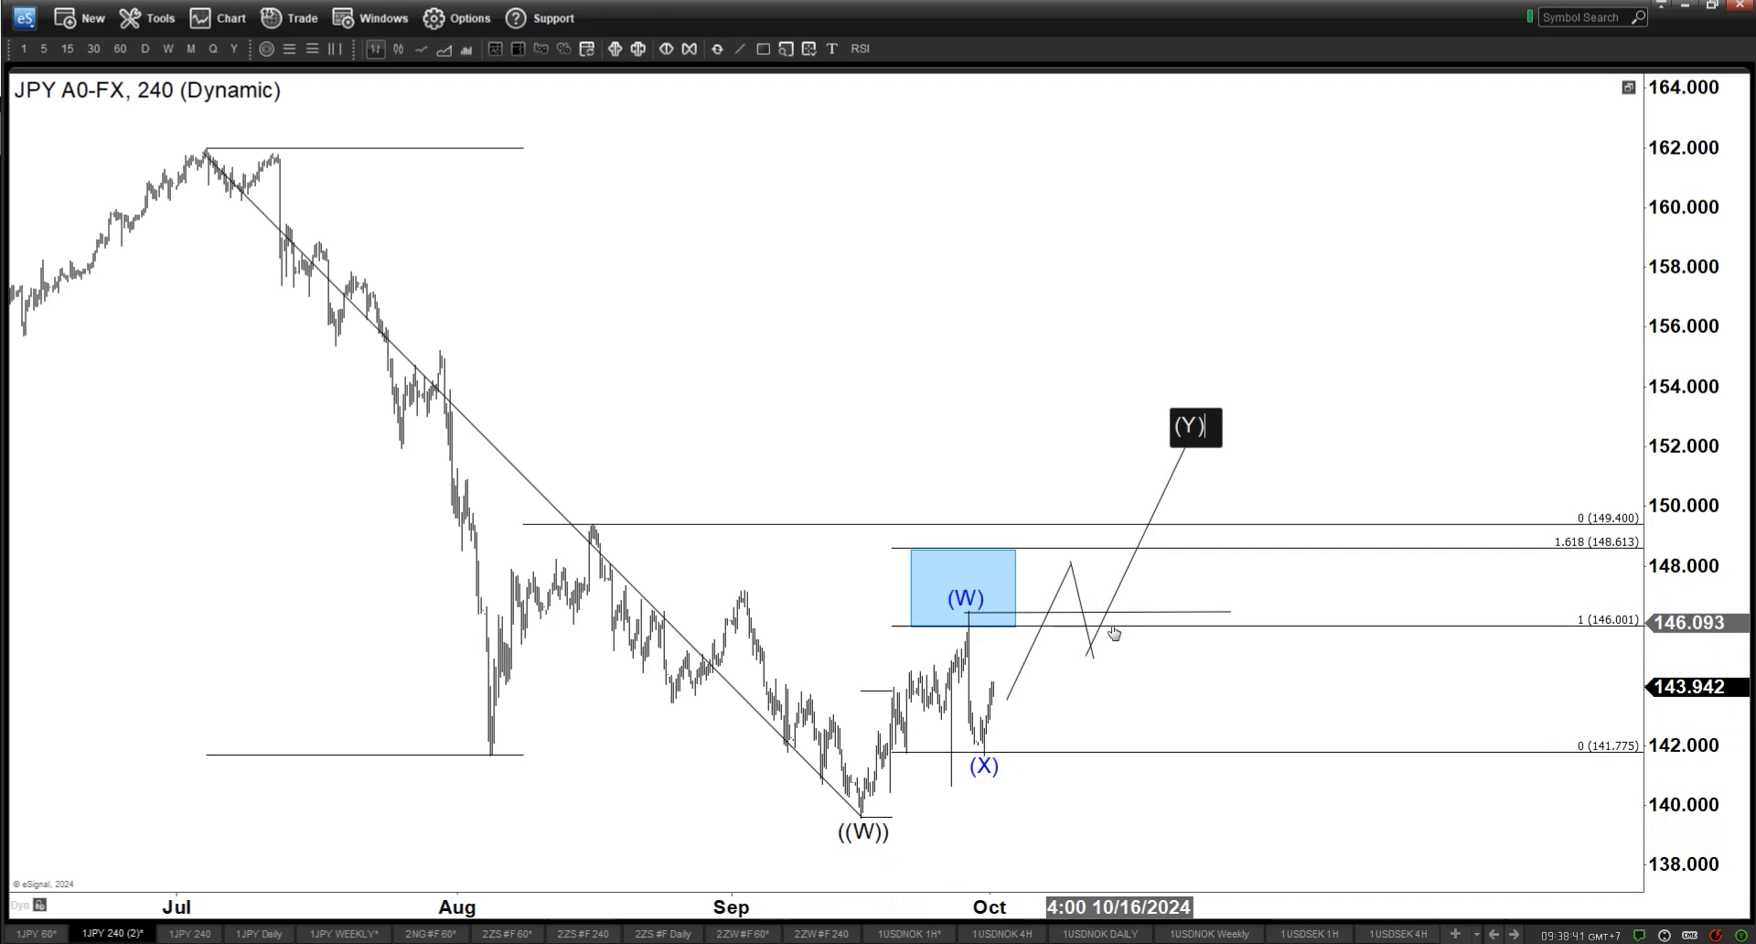
pyautogui.click(1131, 432)
pyautogui.moveTo(1131, 428); pyautogui.dragTo(1184, 399)
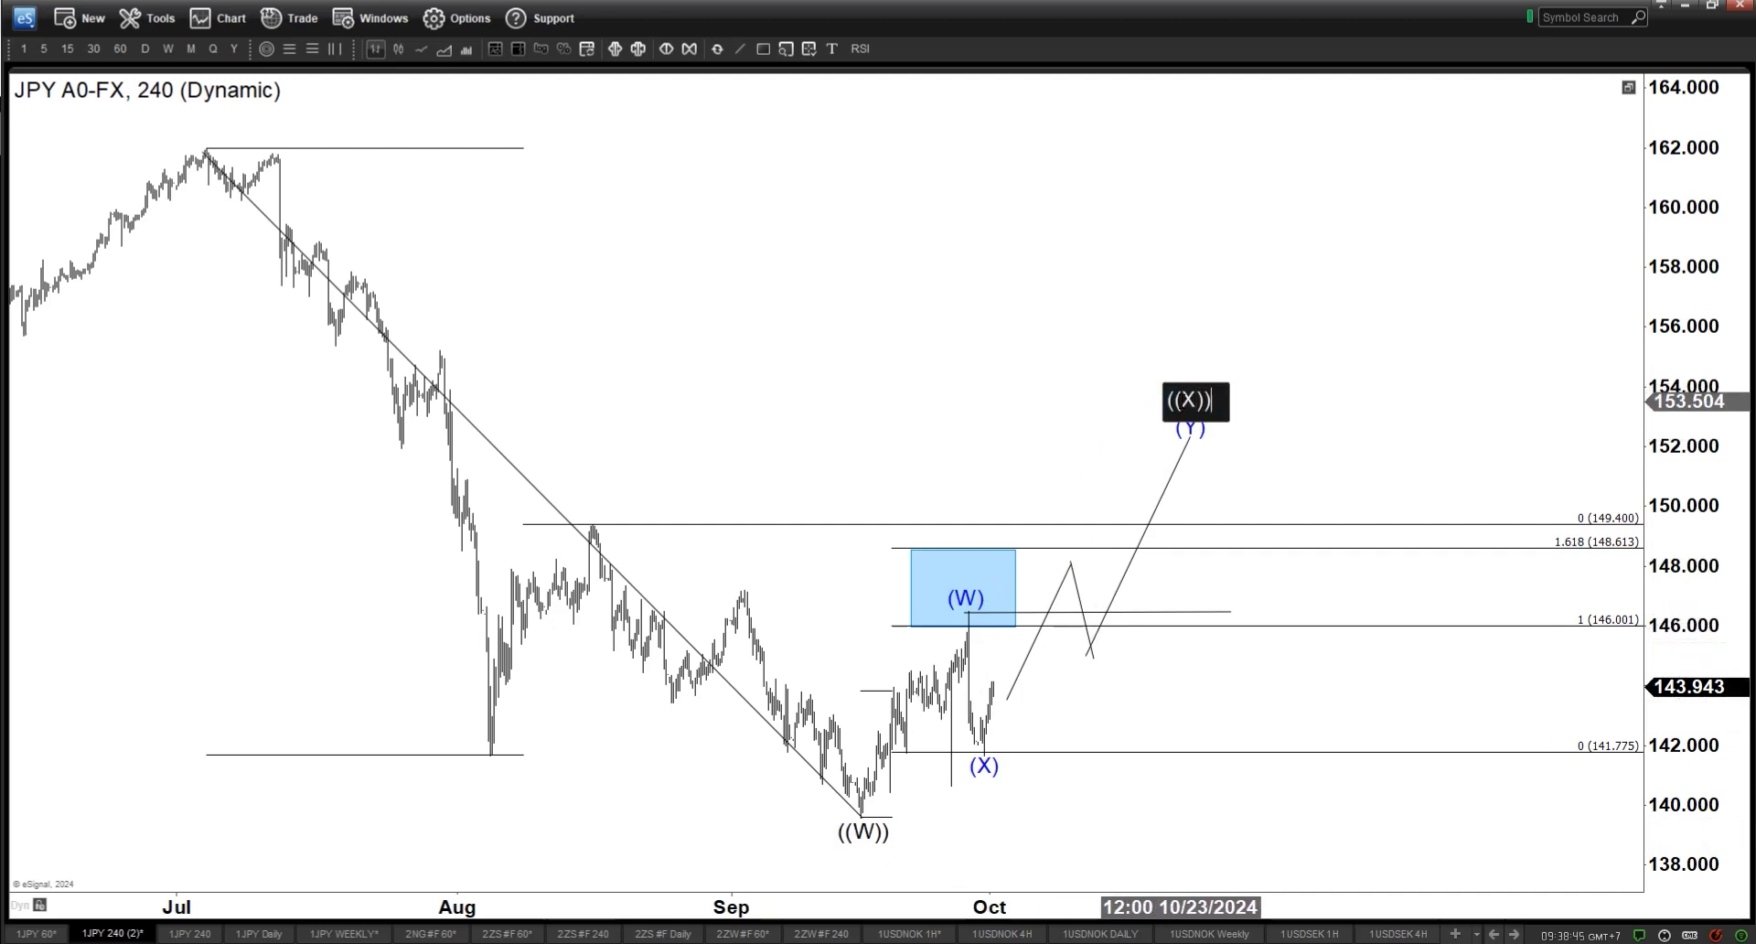
pyautogui.click(1220, 381)
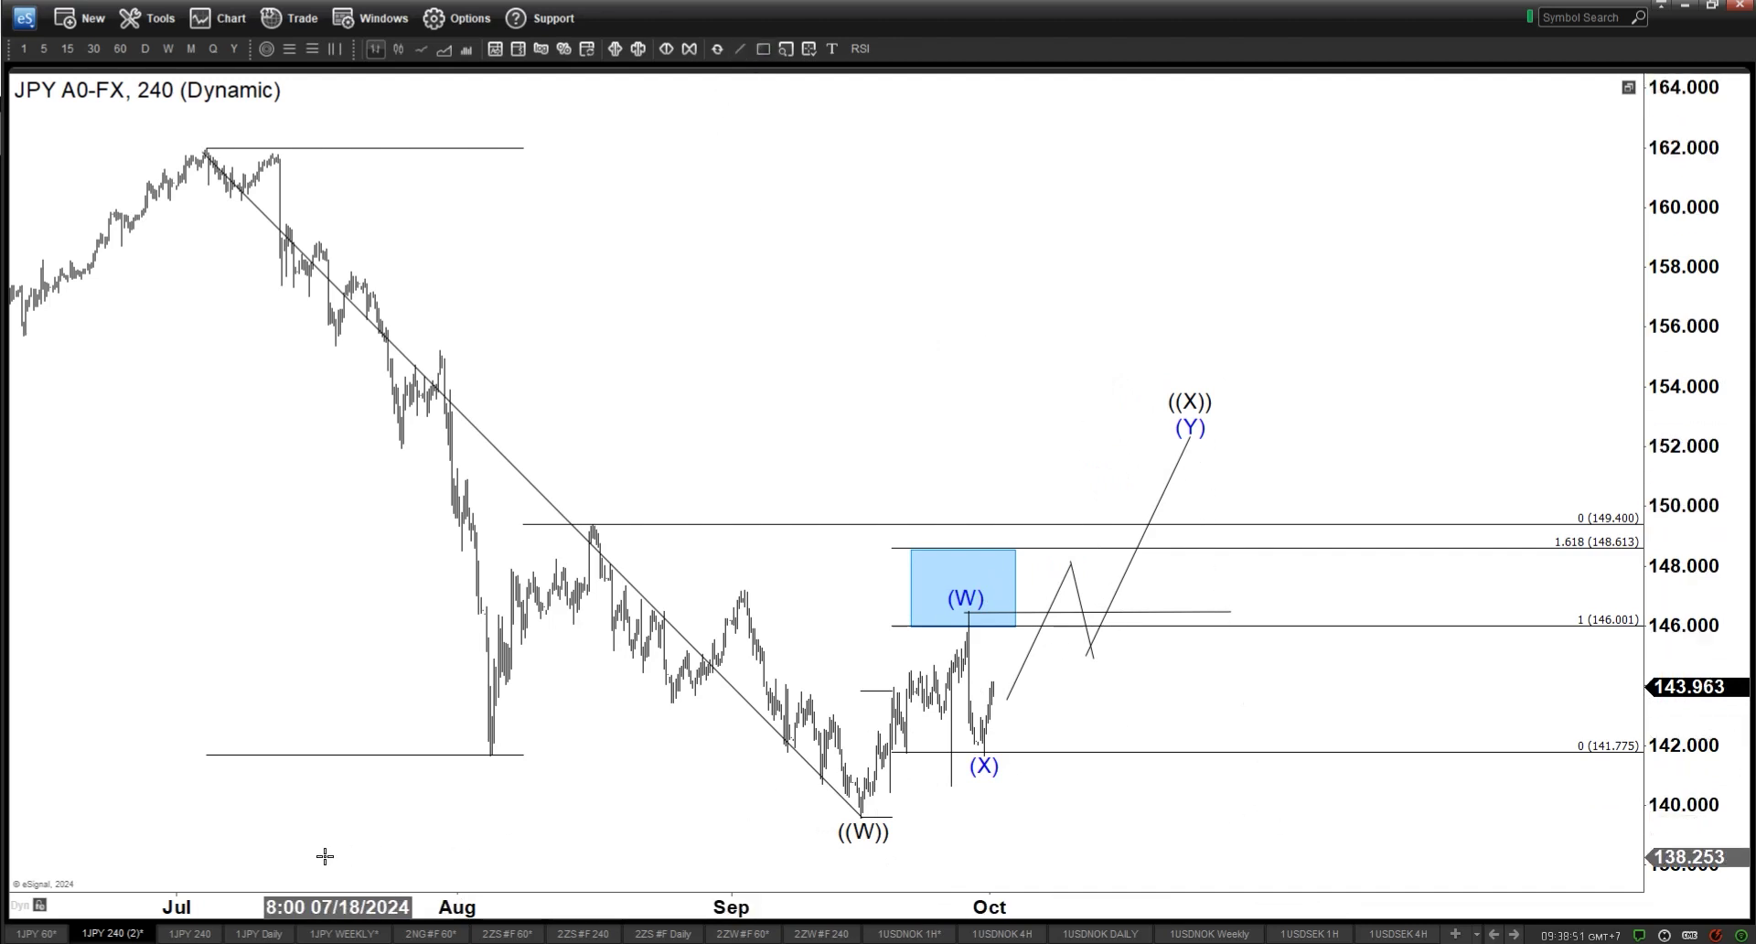
# - Switch to the 60-minute USDJPY chart with the labelled wave count
pyautogui.click(37, 933)
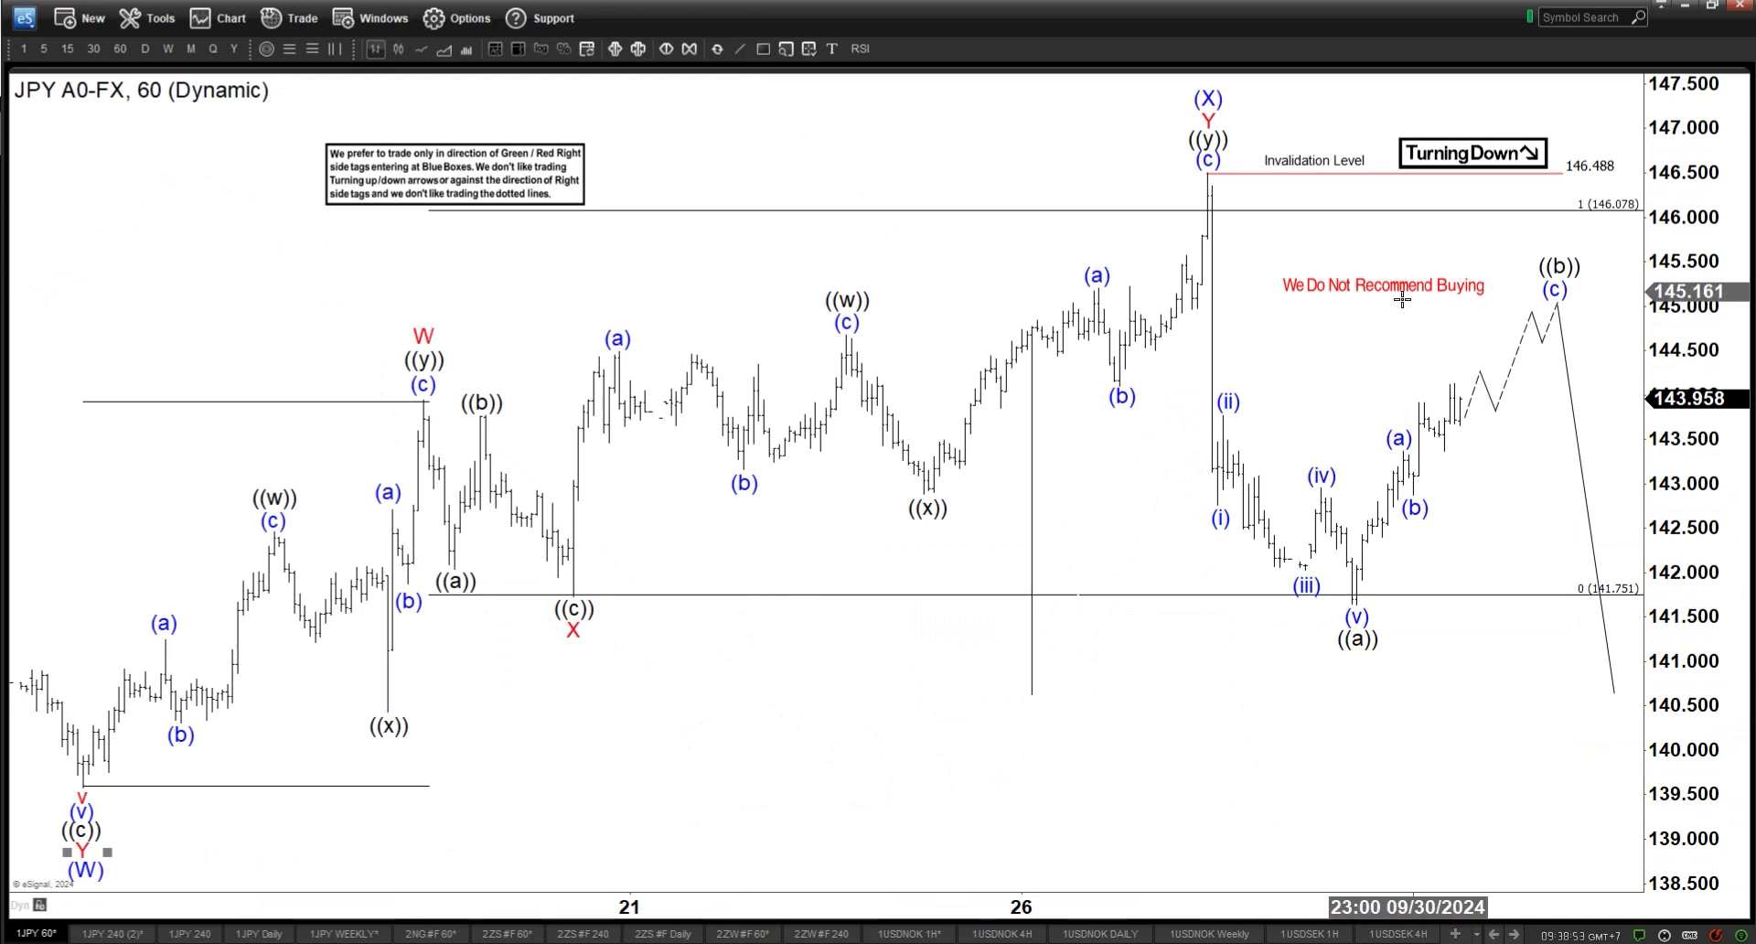